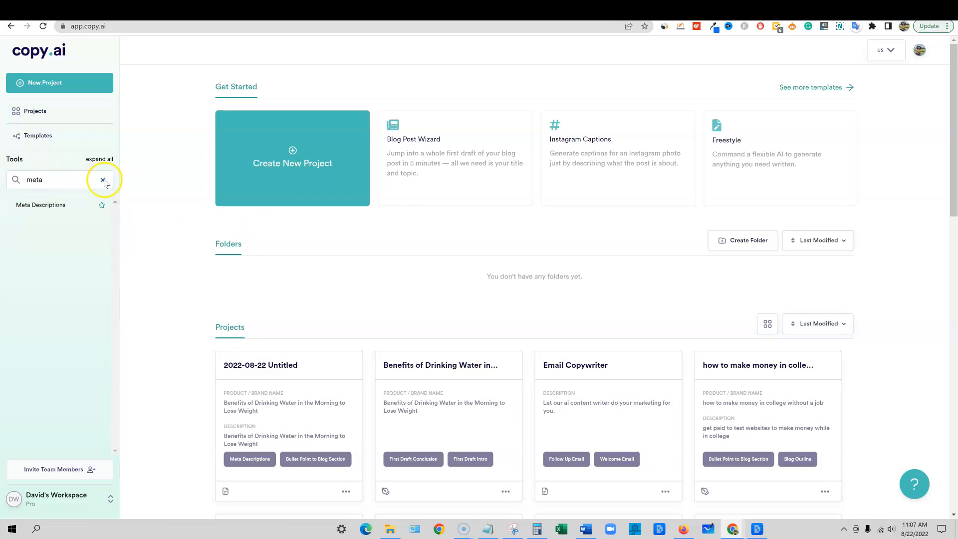
Clear the "meta" search from the tools list and look over the dashboard
left_click(102, 180)
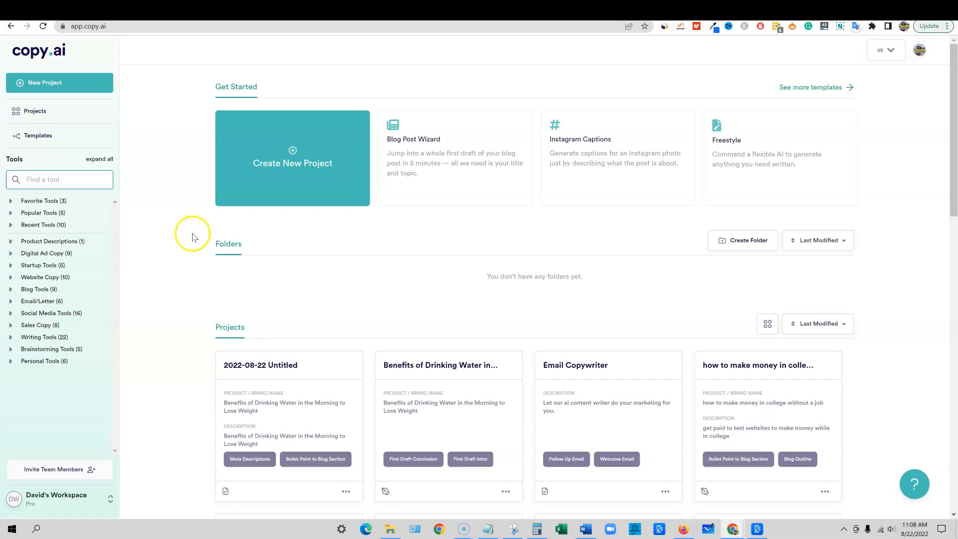
scroll(192, 236, "down", 13)
scroll(584, 320, "up", 13)
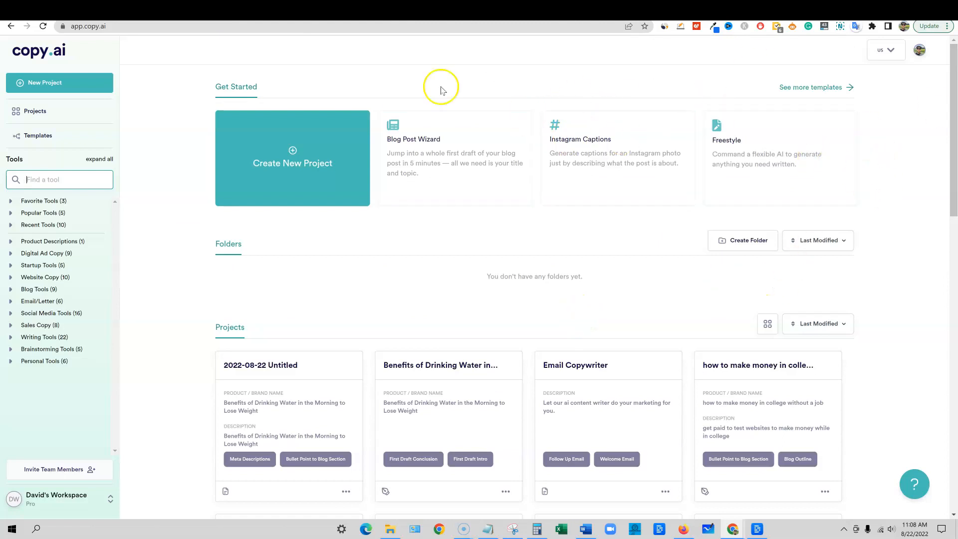
Switch to the RealisticPay project in SerpRobot and filter its keywords by the copy.ai tag to review their rankings
left_click(353, 16)
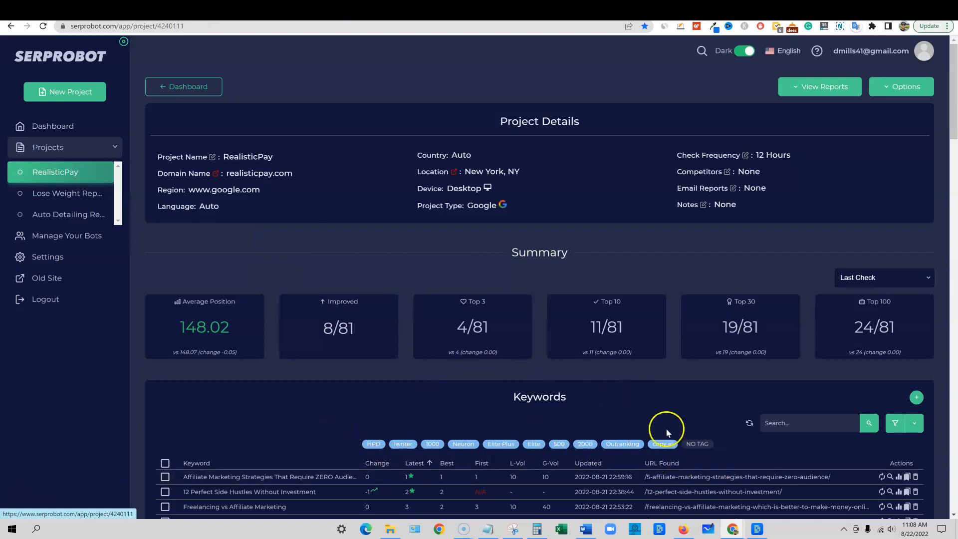
left_click(664, 448)
scroll(648, 370, "down", 1)
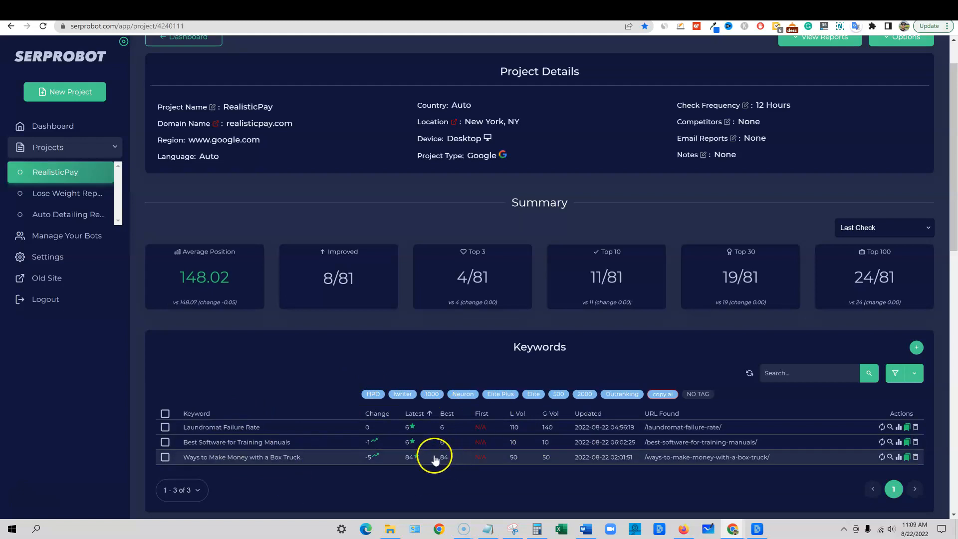
scroll(364, 426, "up", 1)
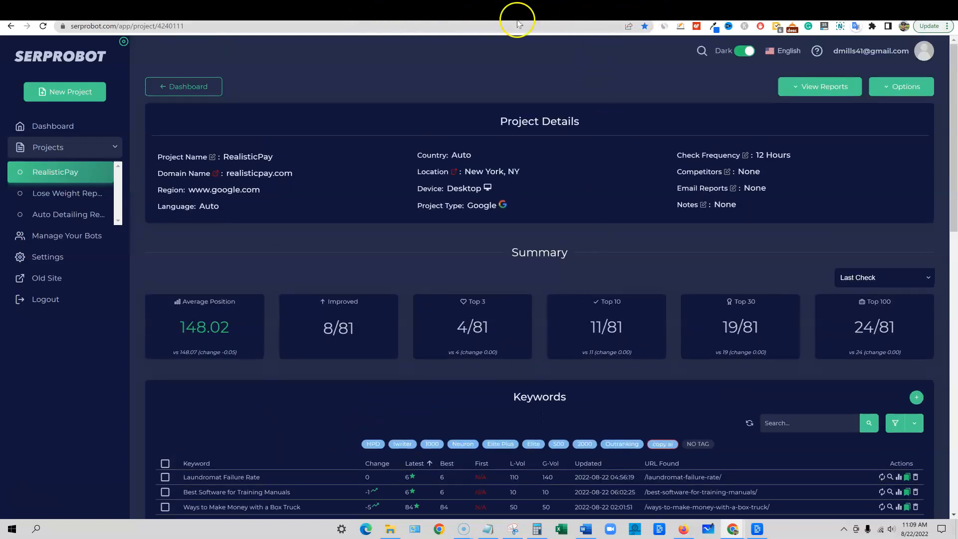
Return to Copy.ai and view the tools in the Product Descriptions and Digital Ad Copy categories
left_click(672, 10)
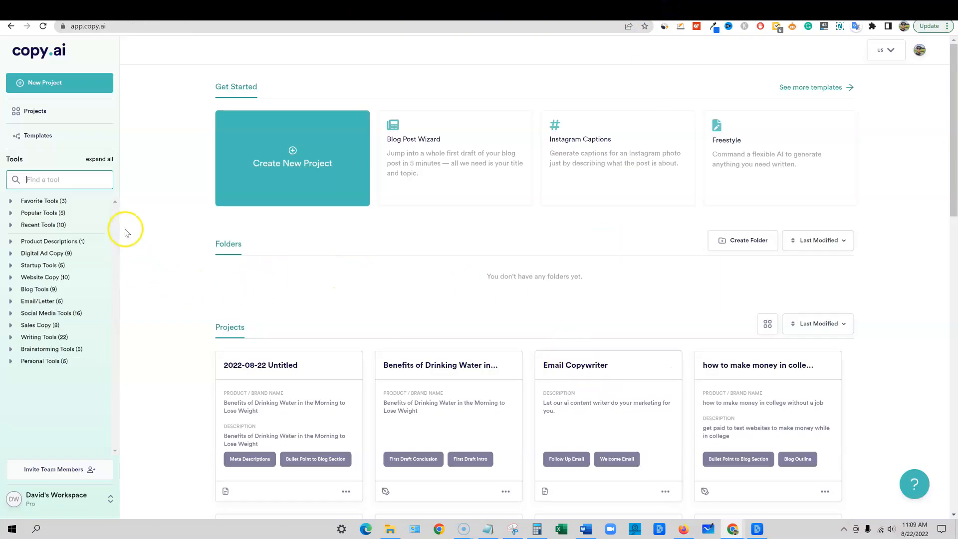
left_click(25, 181)
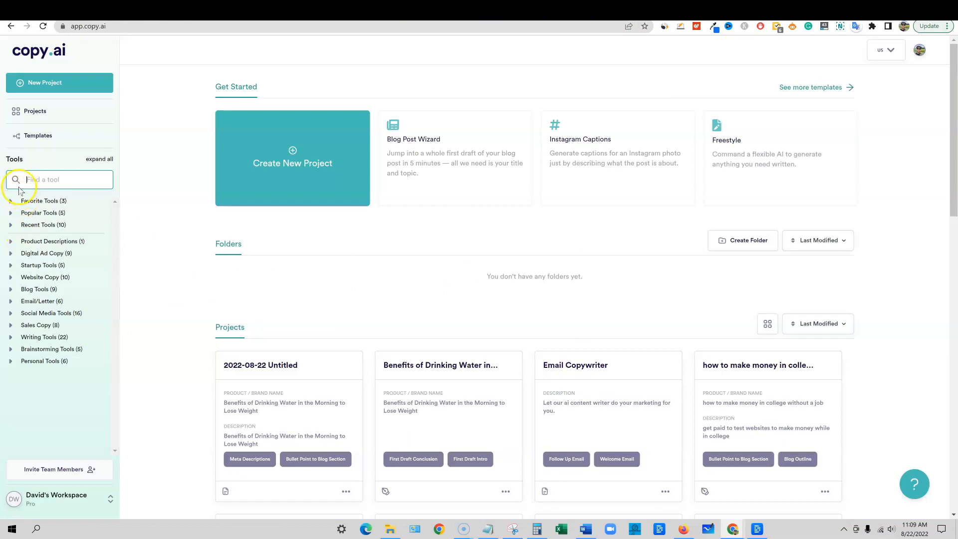
left_click(10, 242)
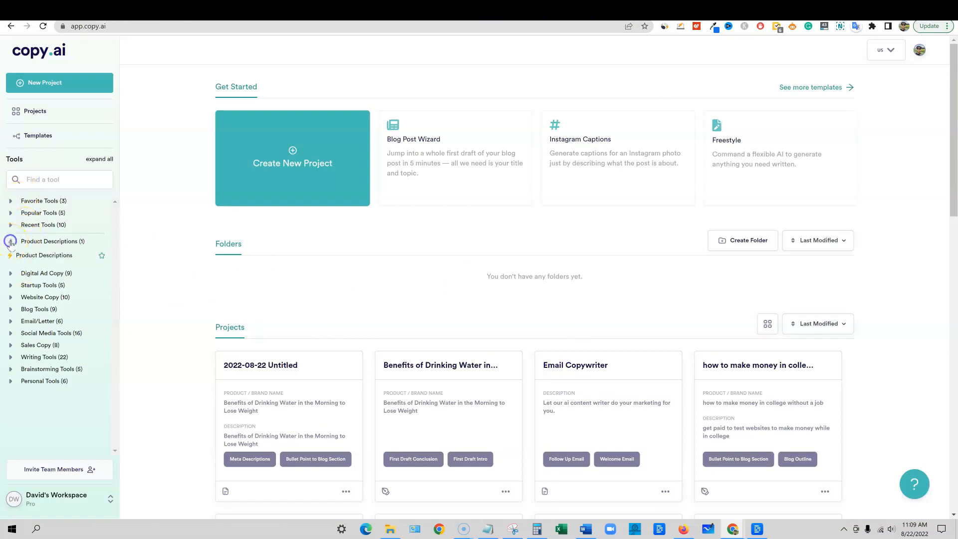
left_click(10, 242)
left_click(10, 254)
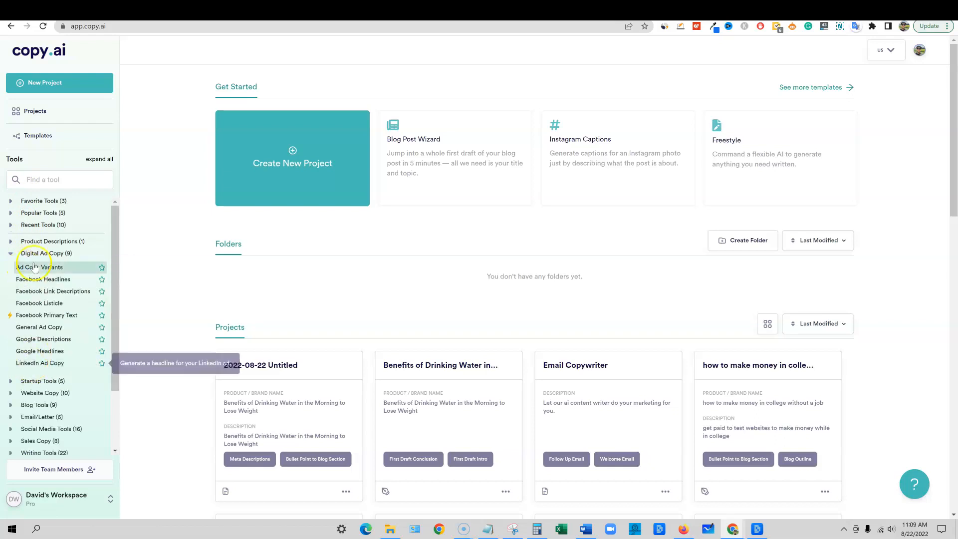
Expand the Startup Tools and Website Copy categories to view the tools they contain
left_click(11, 381)
scroll(20, 370, "down", 3)
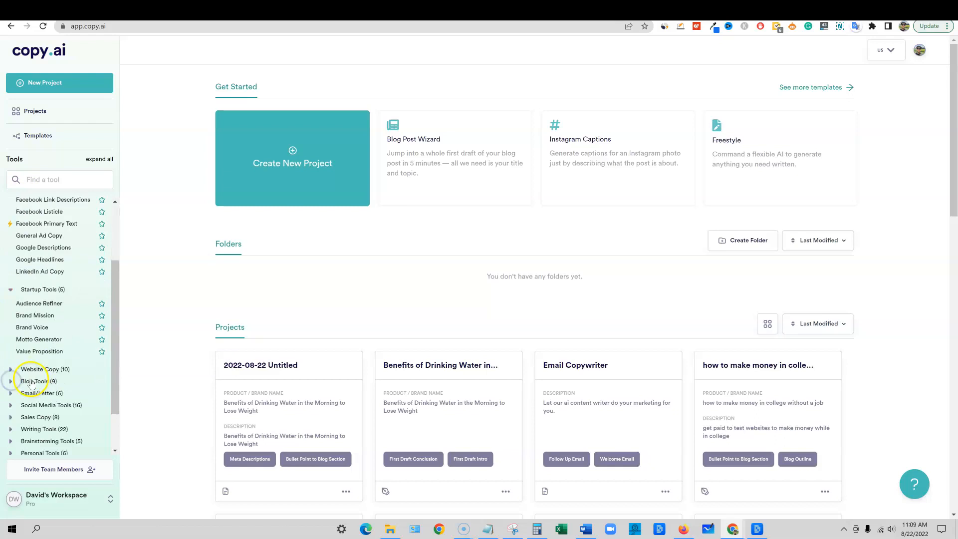
scroll(40, 286, "up", 1)
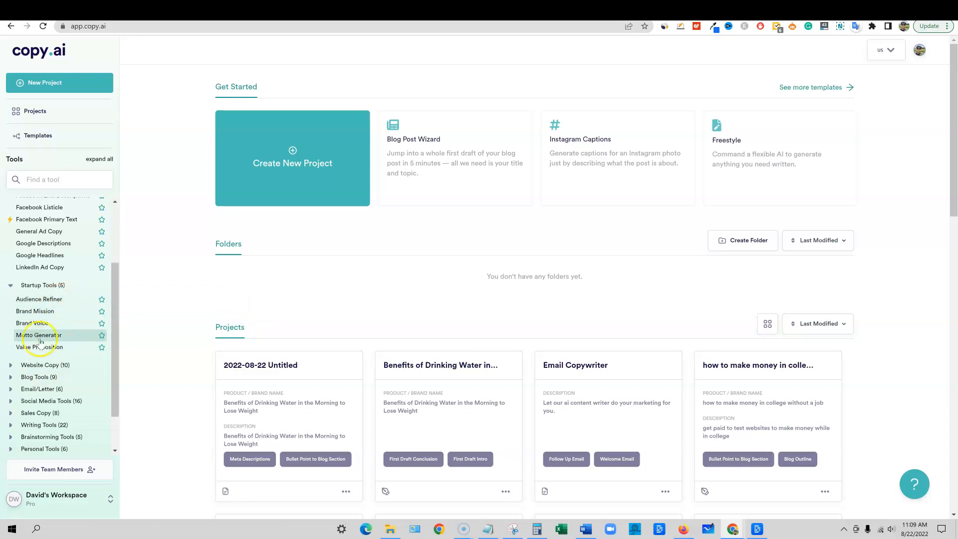
left_click(13, 365)
scroll(49, 309, "down", 3)
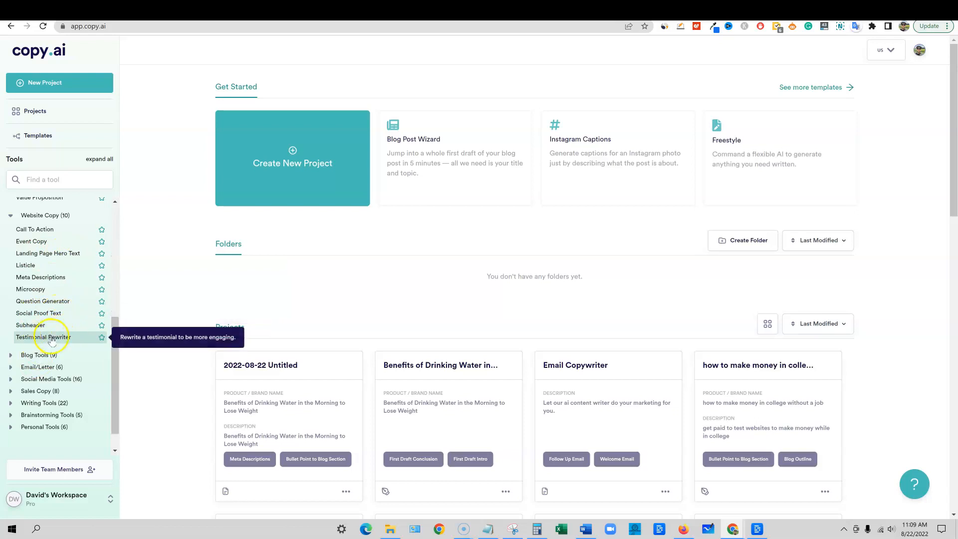
Expand the Blog Tools category and review the saved projects on the dashboard
left_click(30, 355)
scroll(41, 329, "down", 1)
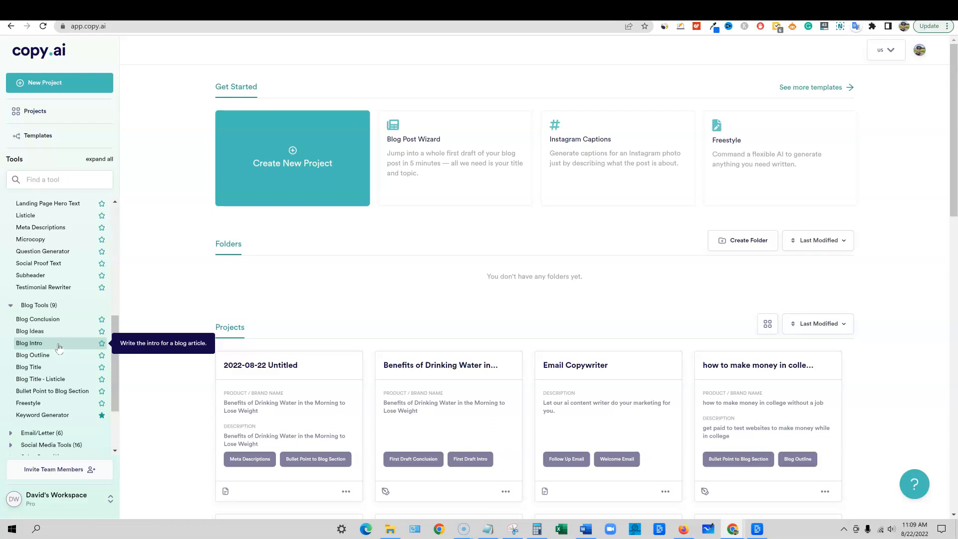
scroll(717, 253, "down", 12)
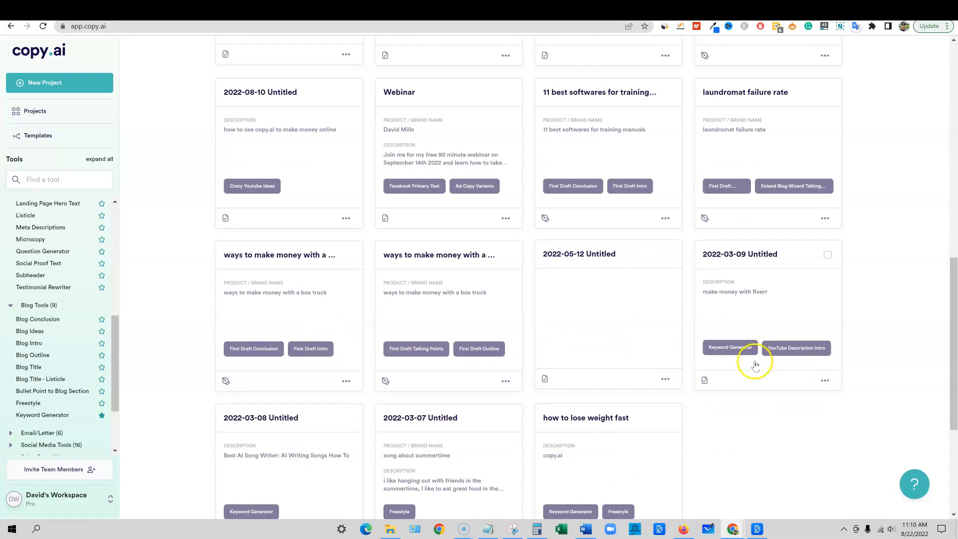
scroll(739, 364, "up", 1)
scroll(735, 370, "up", 2)
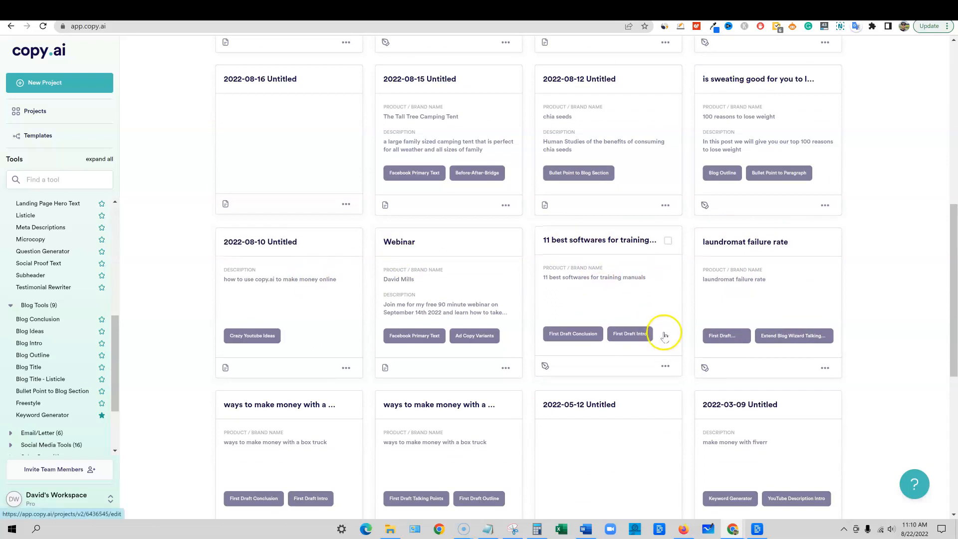
scroll(663, 331, "up", 1)
scroll(574, 329, "up", 8)
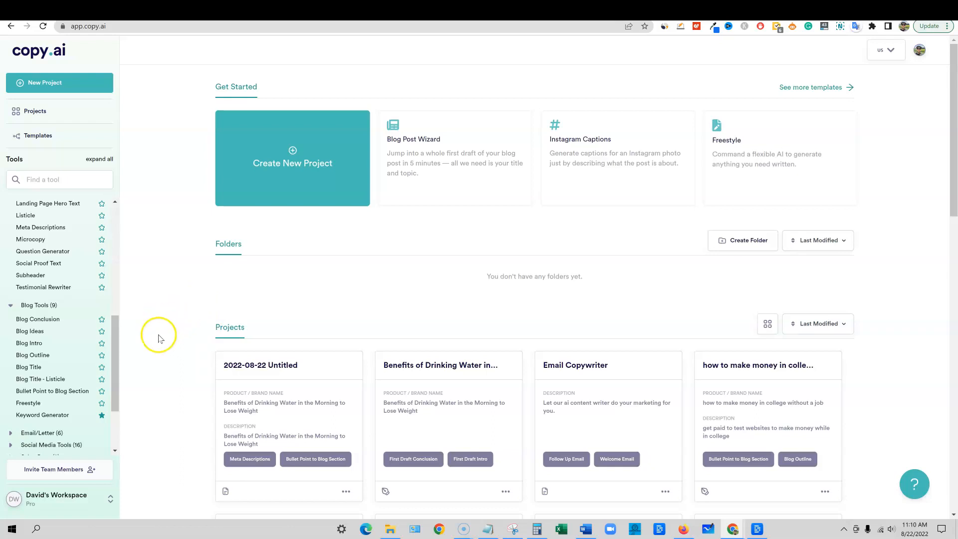
Expand the Email/Letter category to view its email-writing tools
left_click_drag(117, 345, 115, 367)
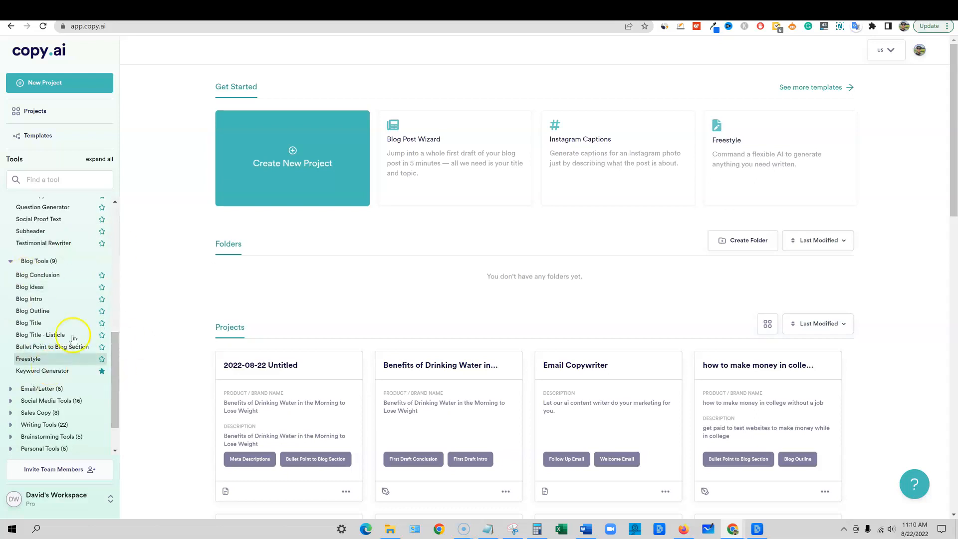
scroll(121, 367, "down", 1)
scroll(116, 359, "down", 1)
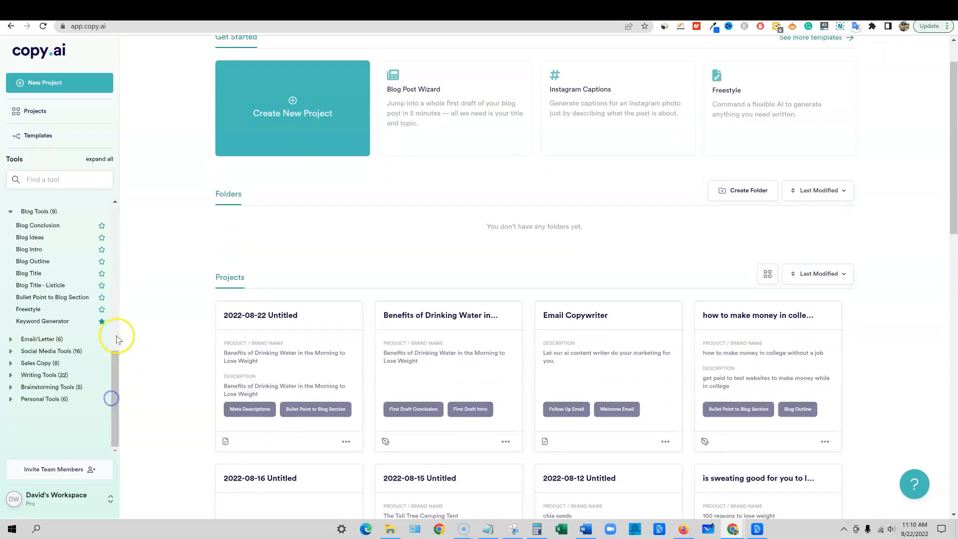
left_click(11, 339)
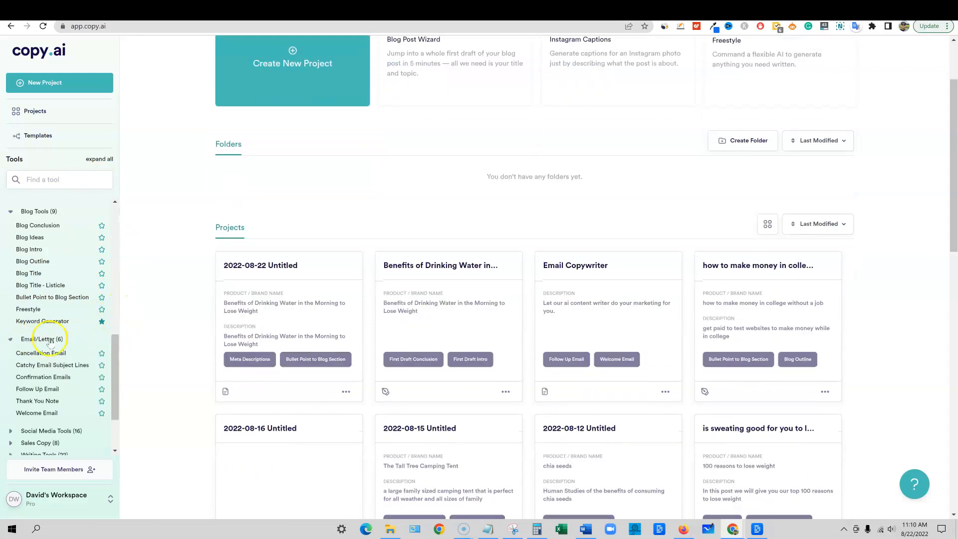
scroll(78, 352, "down", 1)
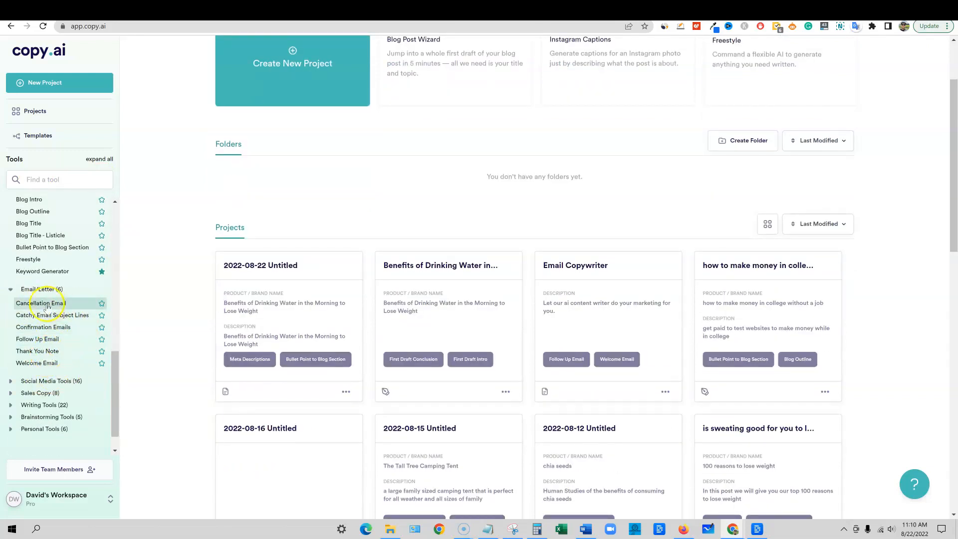
Expand the Social Media Tools category and look through its full list of tools
left_click(11, 382)
scroll(75, 399, "down", 1)
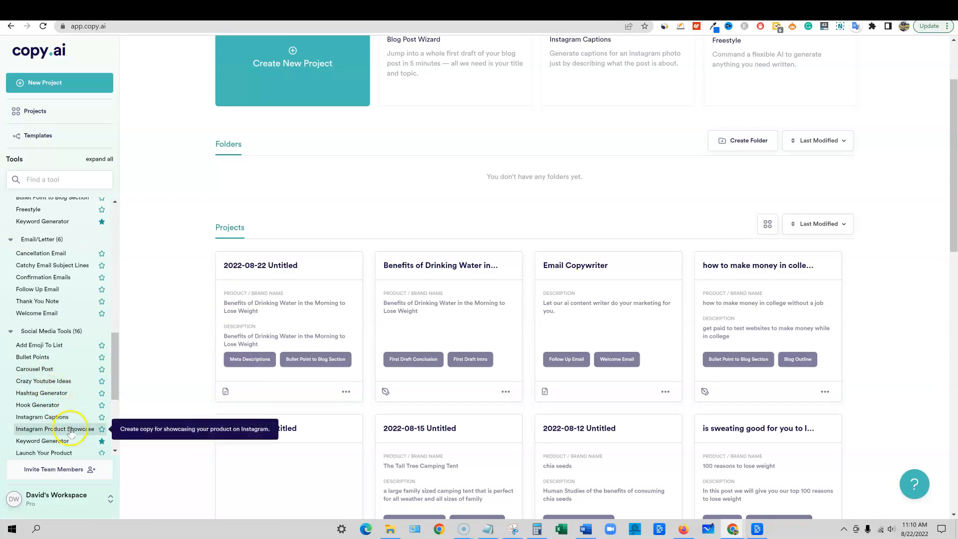
scroll(70, 443, "down", 1)
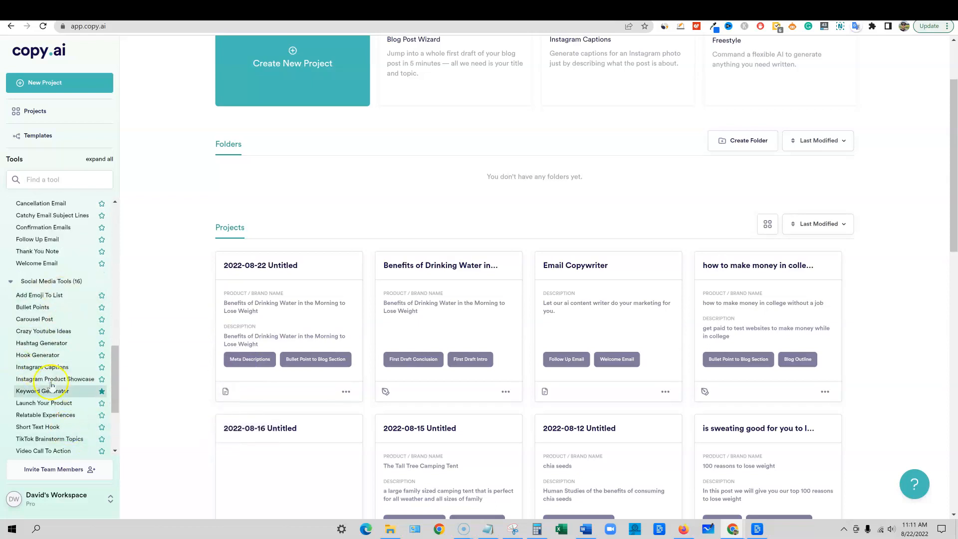
scroll(65, 349, "down", 2)
scroll(66, 414, "up", 2)
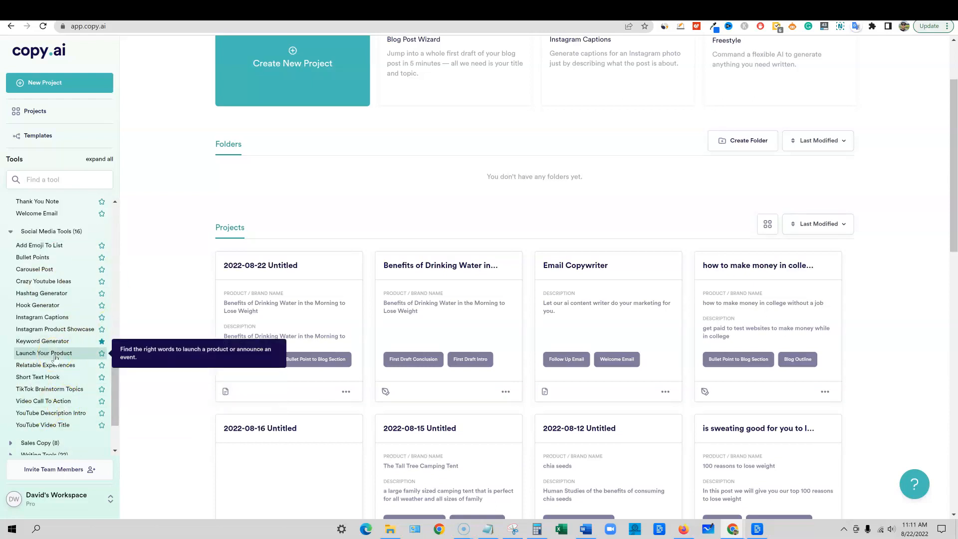
Switch to Notepad and add the lines "blogging" and "social media" below the "How to Use Copy AI" heading
left_click(488, 529)
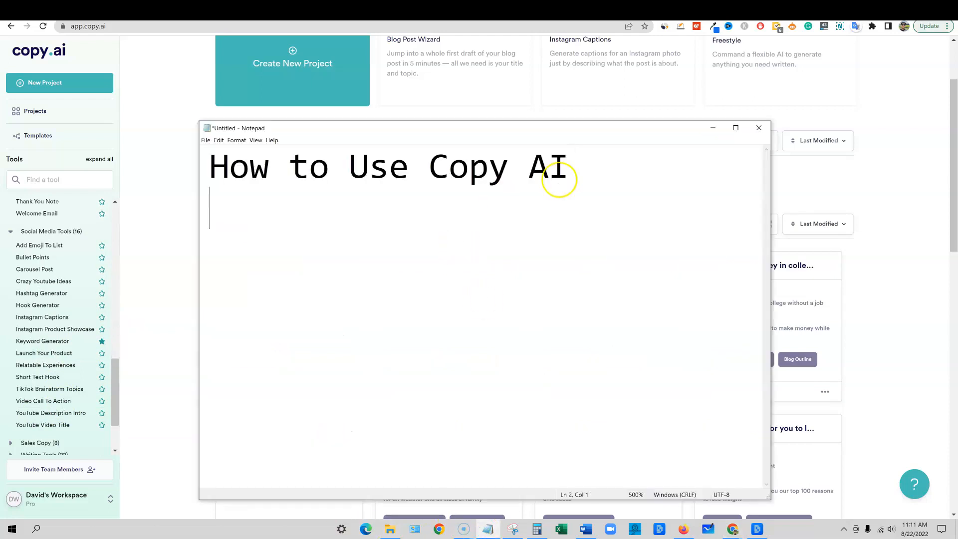
type("blogging")
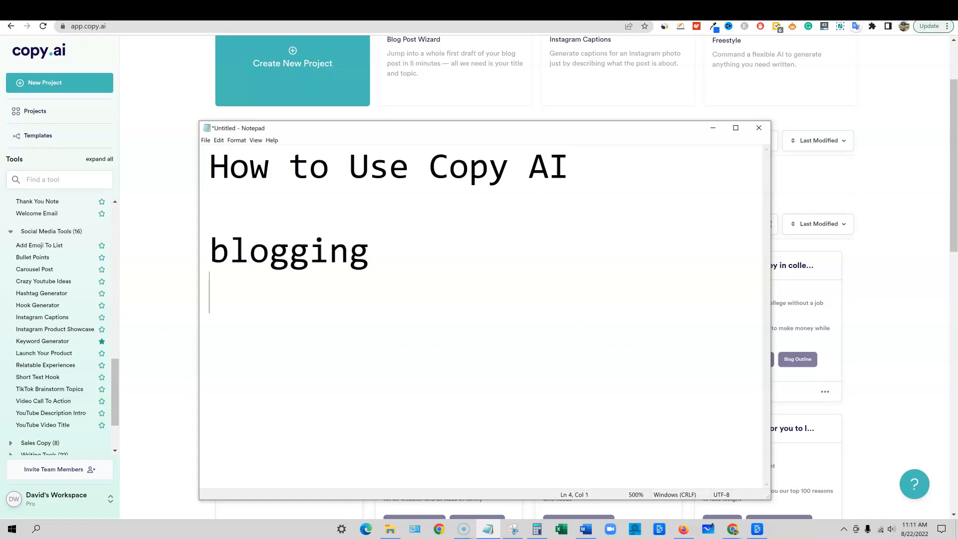
type("ial media")
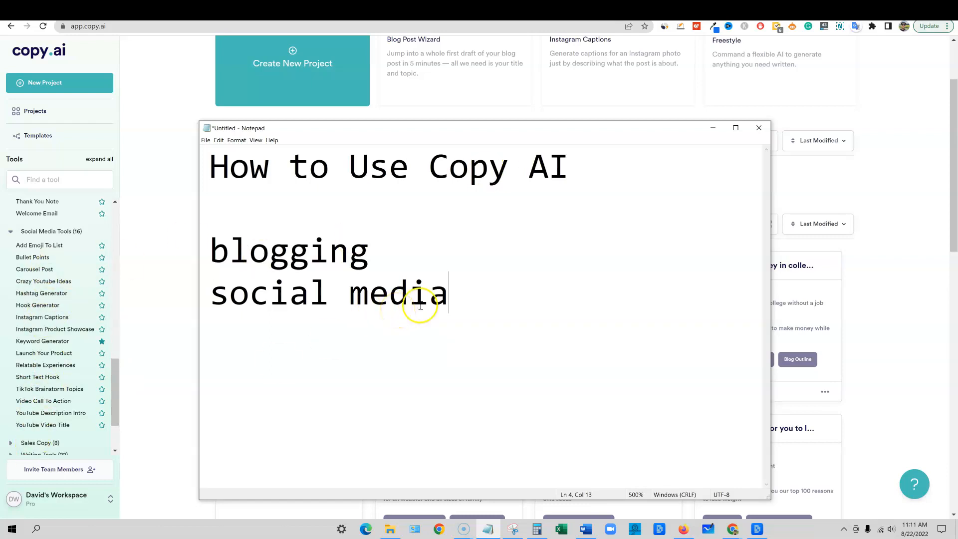
left_click_drag(469, 298, 230, 300)
left_click(460, 304)
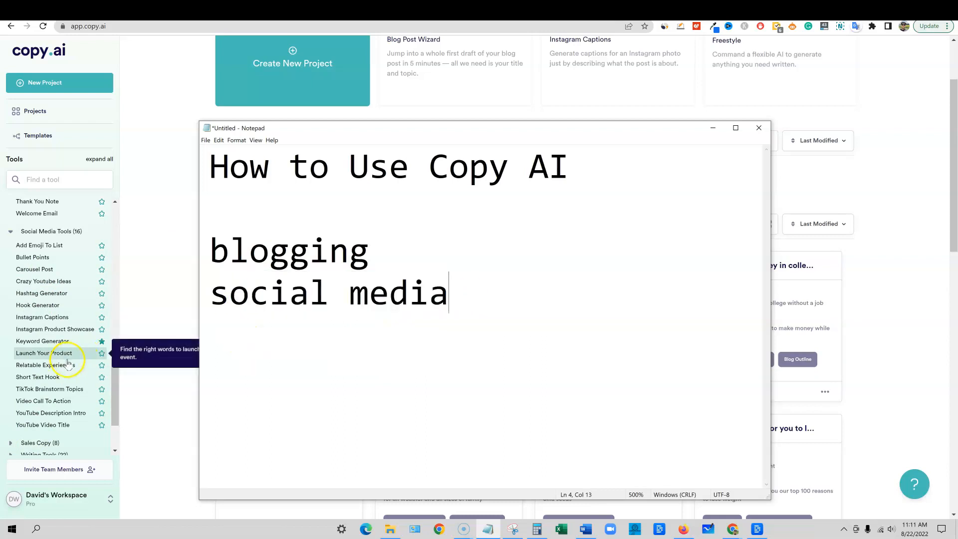
Add the line "sales copy, running ads" to the note and select all three use-case lines
scroll(79, 357, "down", 1)
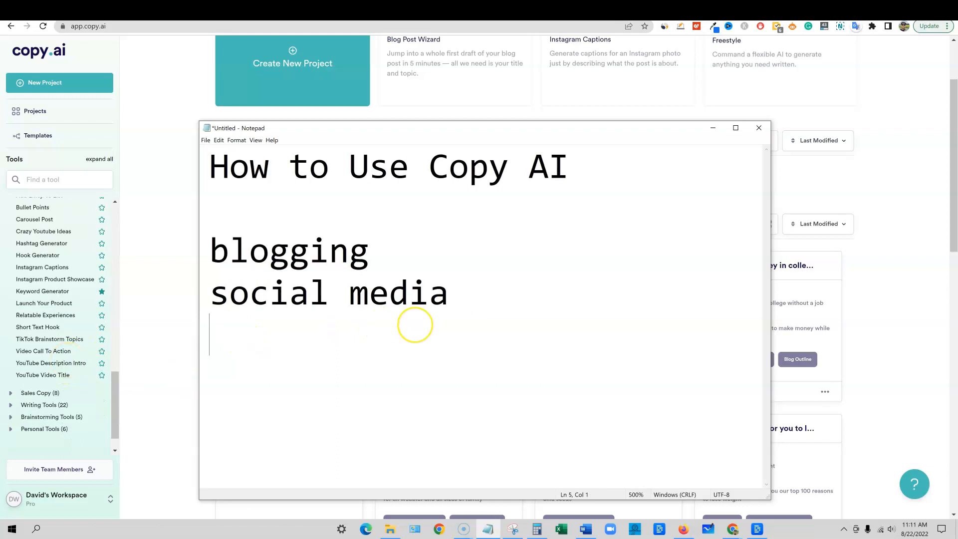
type("sales copy,")
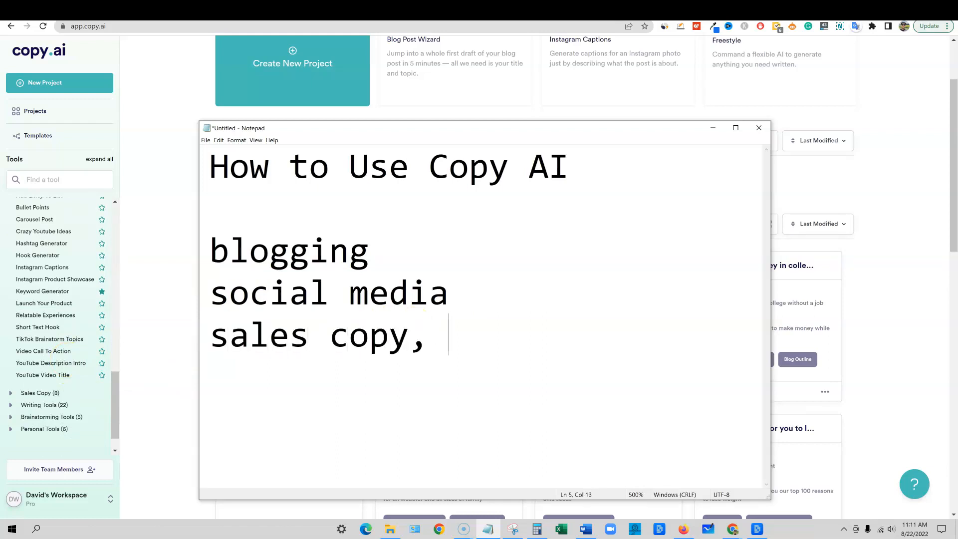
type(" running ad")
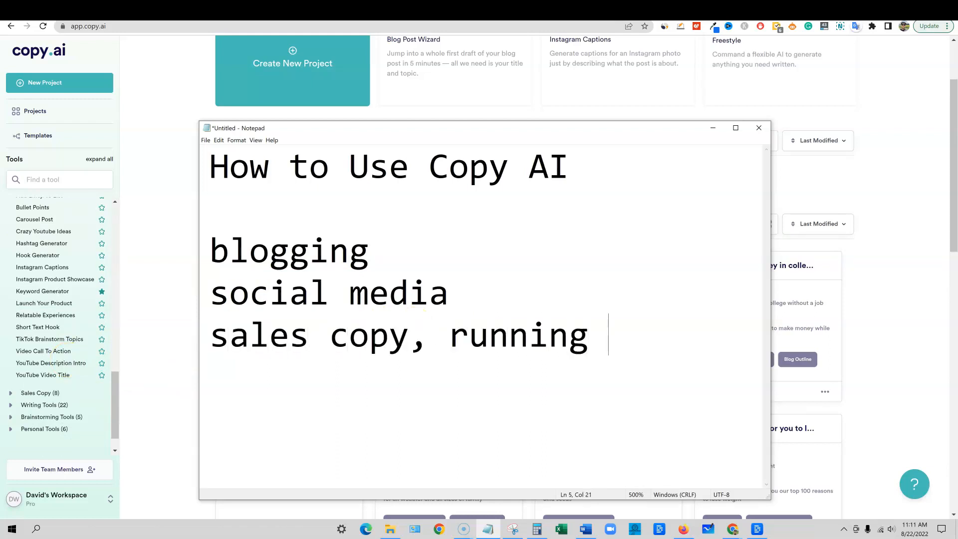
left_click_drag(670, 336, 208, 246)
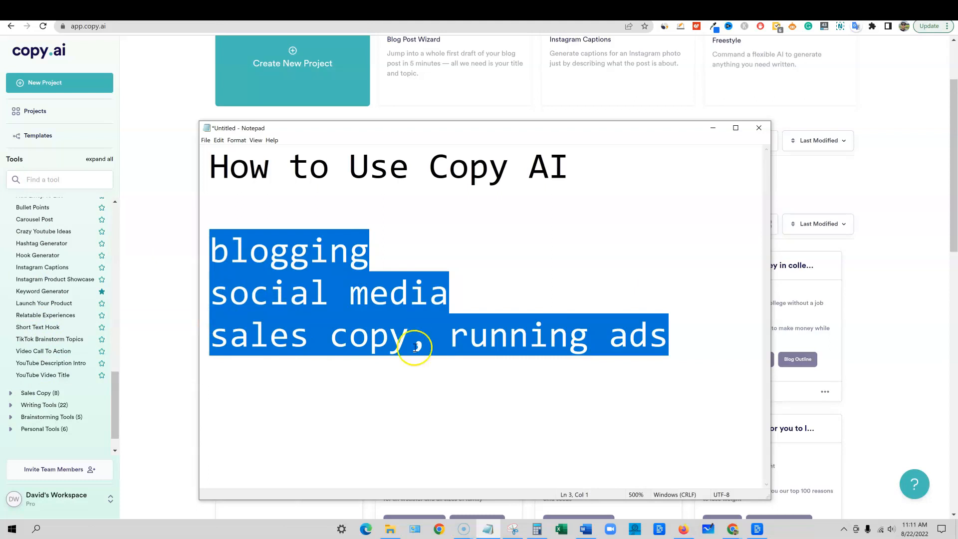
left_click(321, 338)
left_click_drag(680, 337, 189, 248)
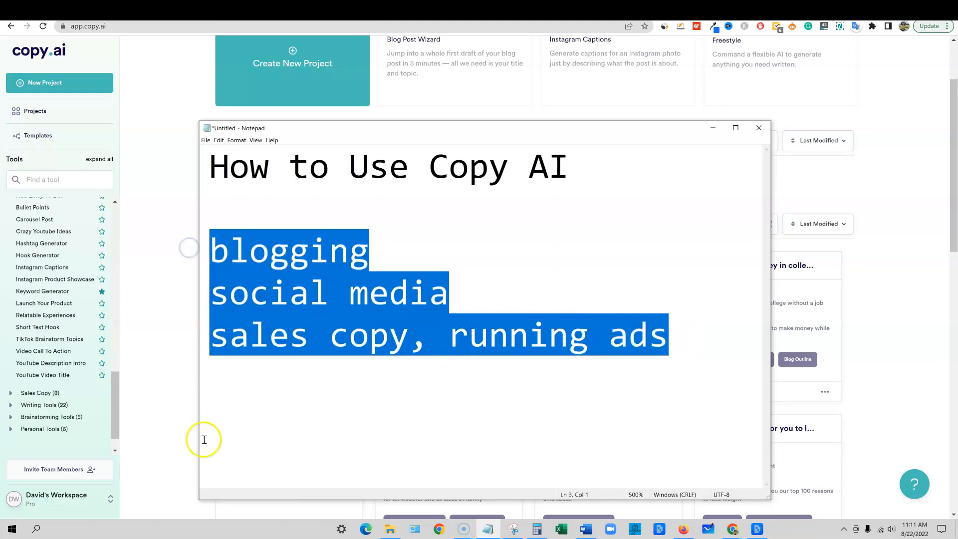
Return to Copy.ai, expand the Brainstorming Tools, Writing Tools and Sales Copy categories, and look through their tools
left_click(11, 418)
left_click(11, 406)
left_click(11, 393)
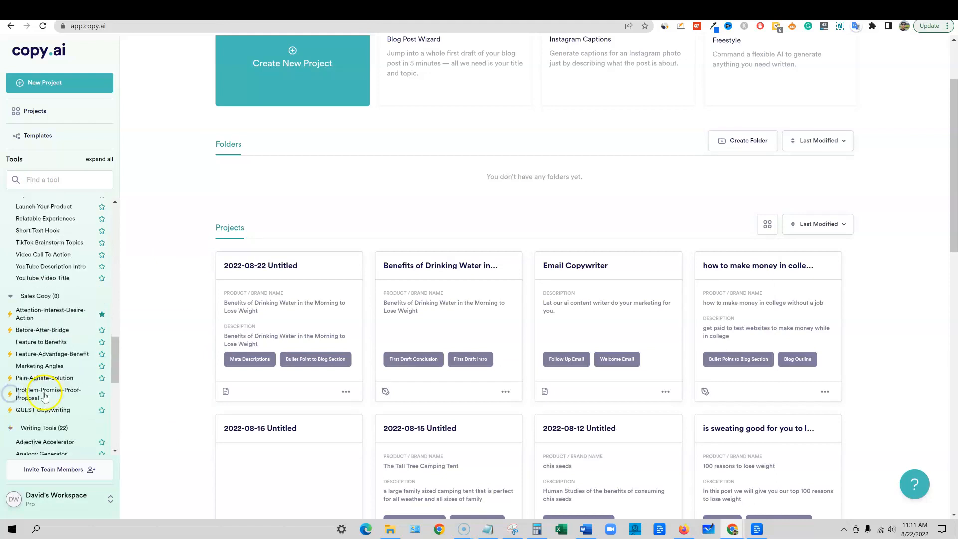
scroll(30, 349, "down", 1)
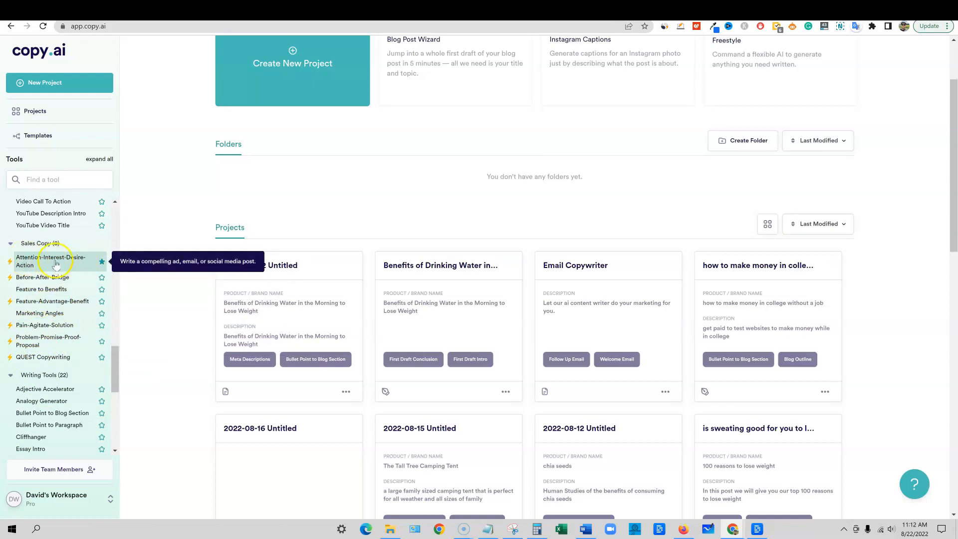
scroll(74, 424, "down", 1)
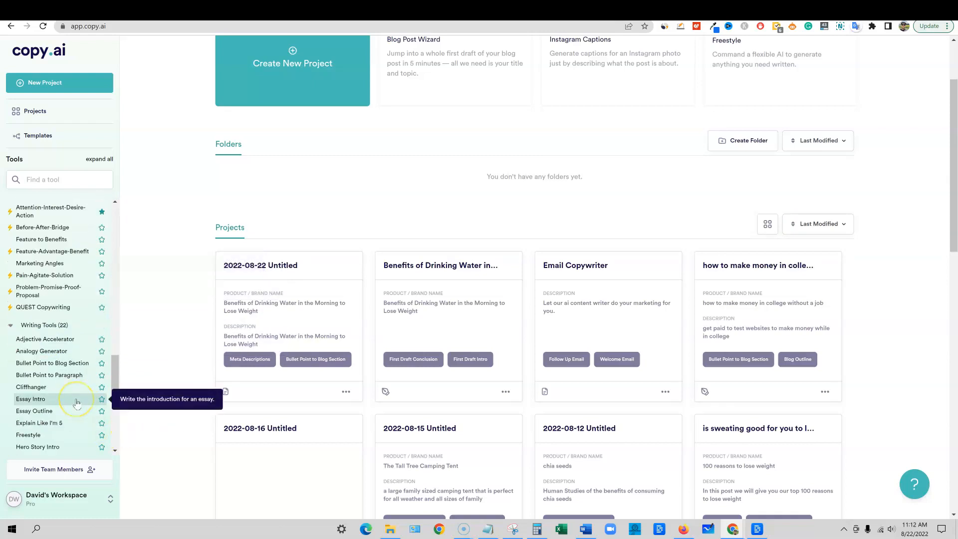
scroll(75, 389, "down", 2)
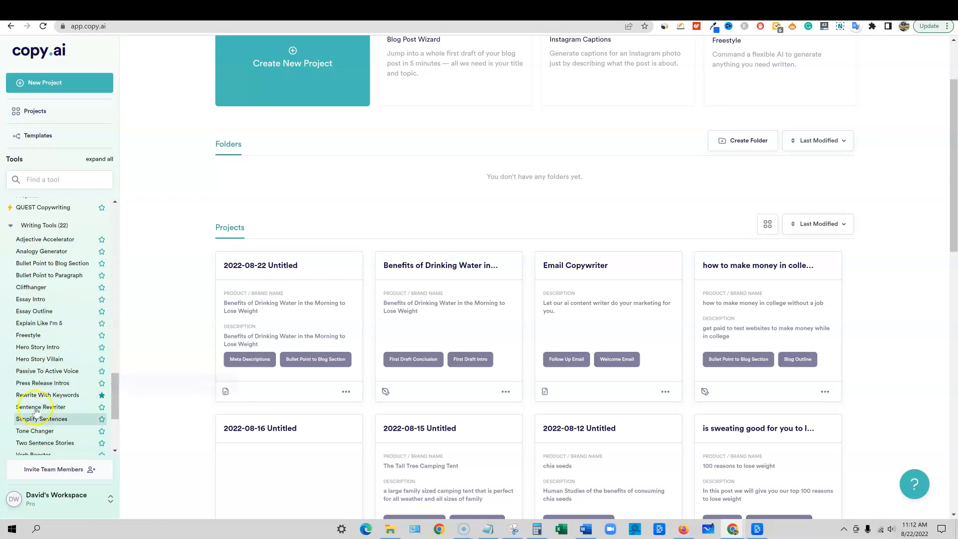
Look through the Writing Tools and Brainstorming Tools lists, and expand Personal Tools to examine its tools
left_click(58, 396)
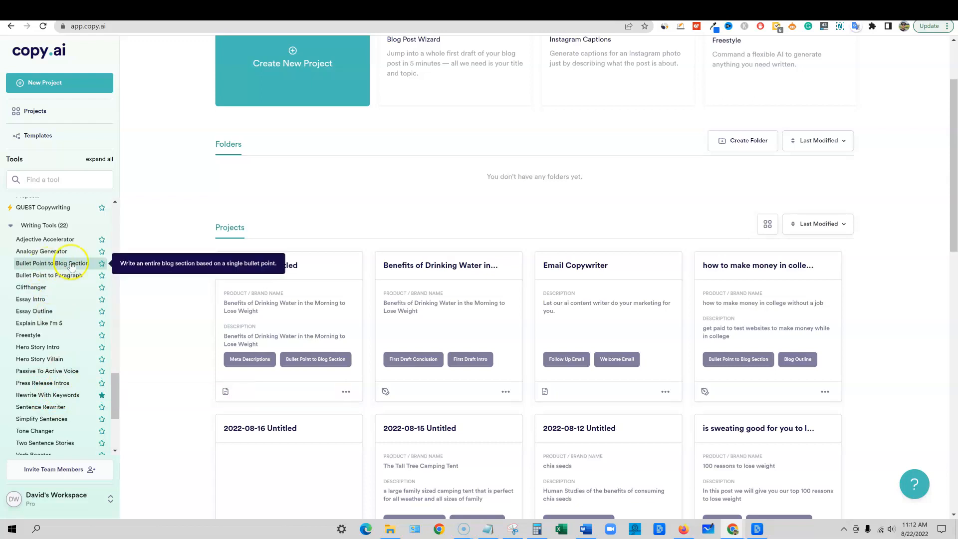
scroll(64, 339, "up", 1)
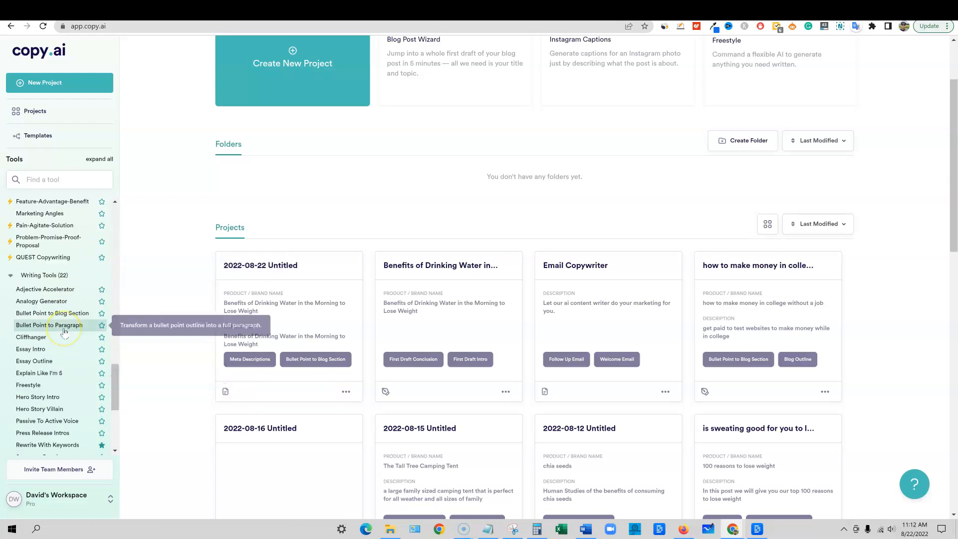
scroll(64, 331, "down", 4)
left_click(29, 411)
left_click(10, 403)
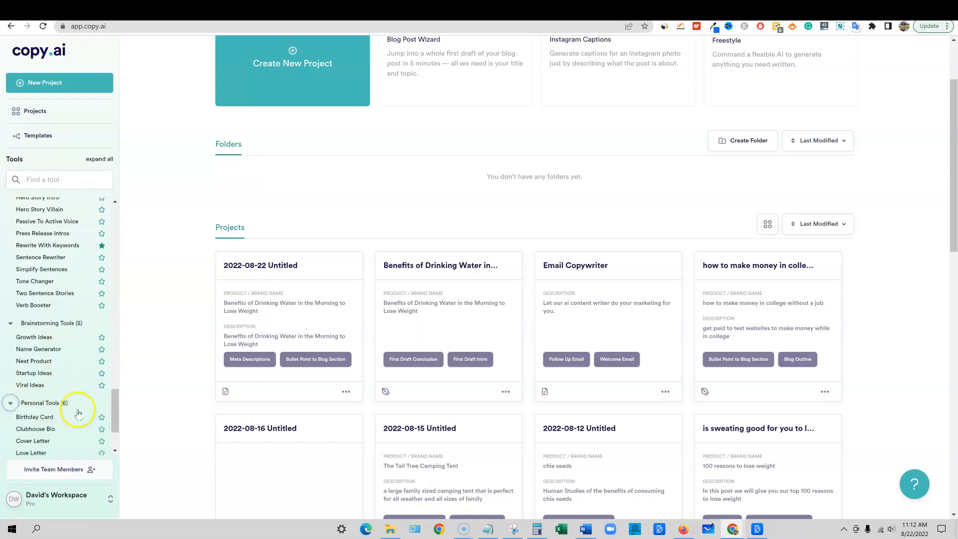
scroll(70, 392, "down", 1)
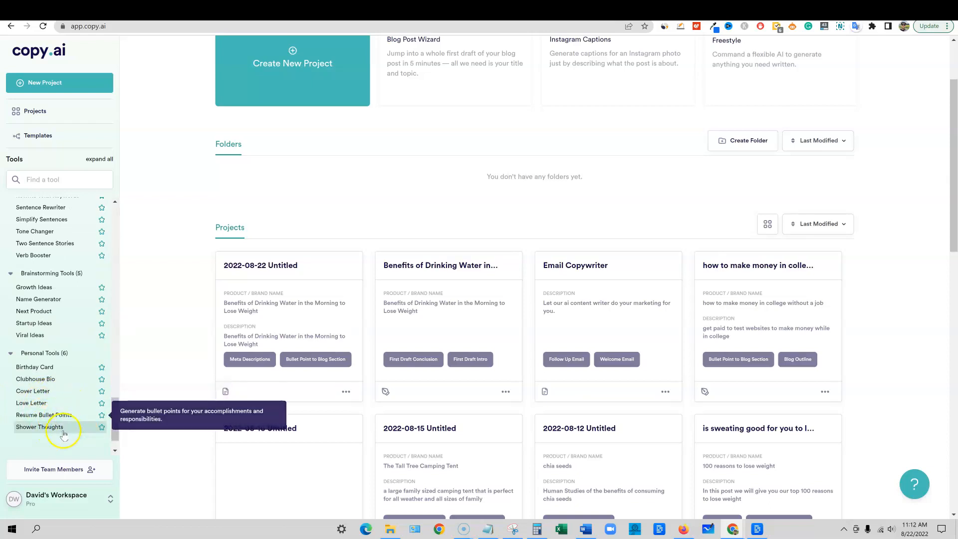
Search the tools for "blog" and open Blog Ideas in a new project, skipping the project settings
scroll(64, 417, "up", 3)
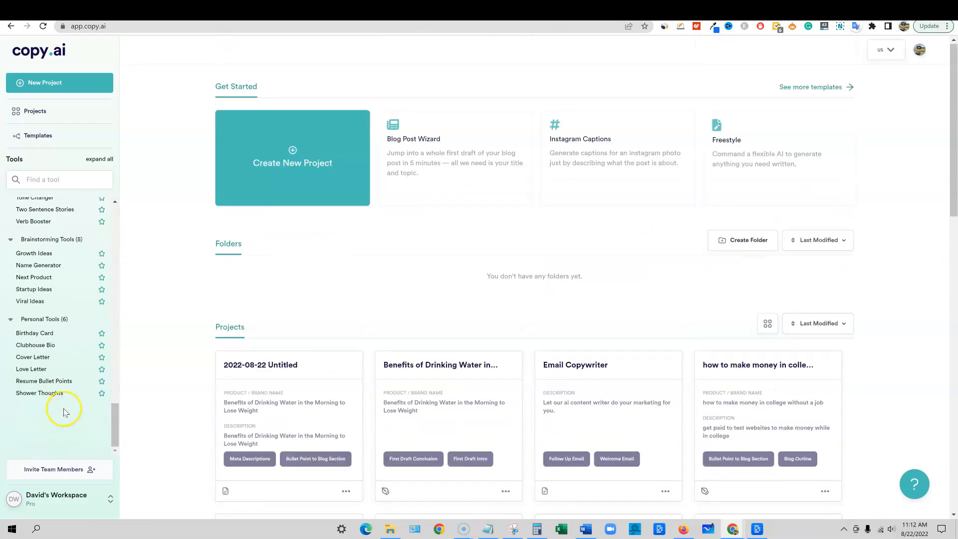
scroll(64, 411, "up", 8)
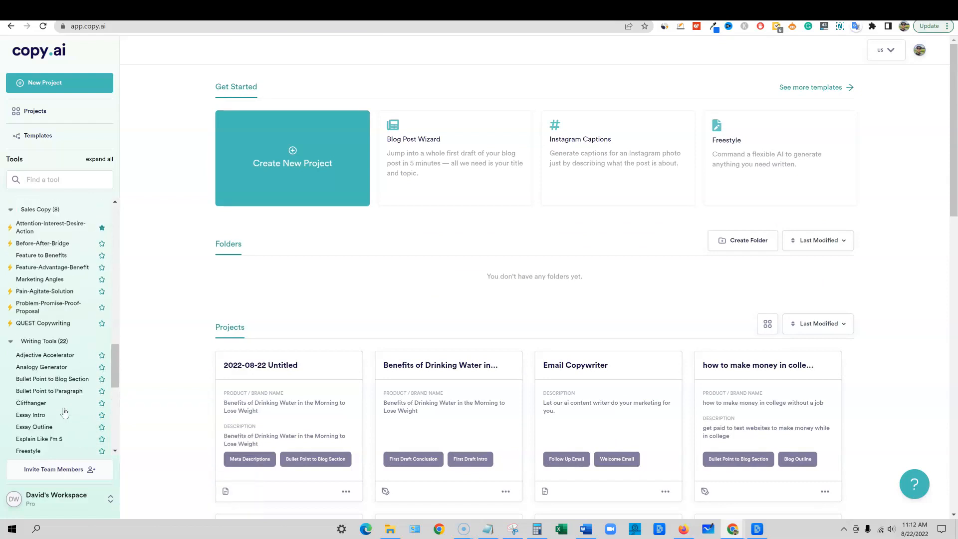
scroll(64, 412, "up", 5)
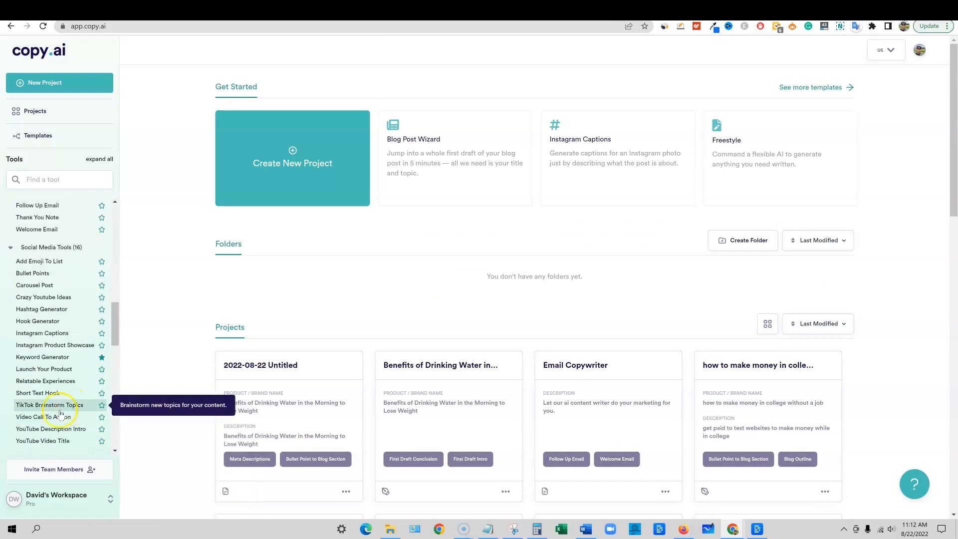
scroll(61, 398, "up", 20)
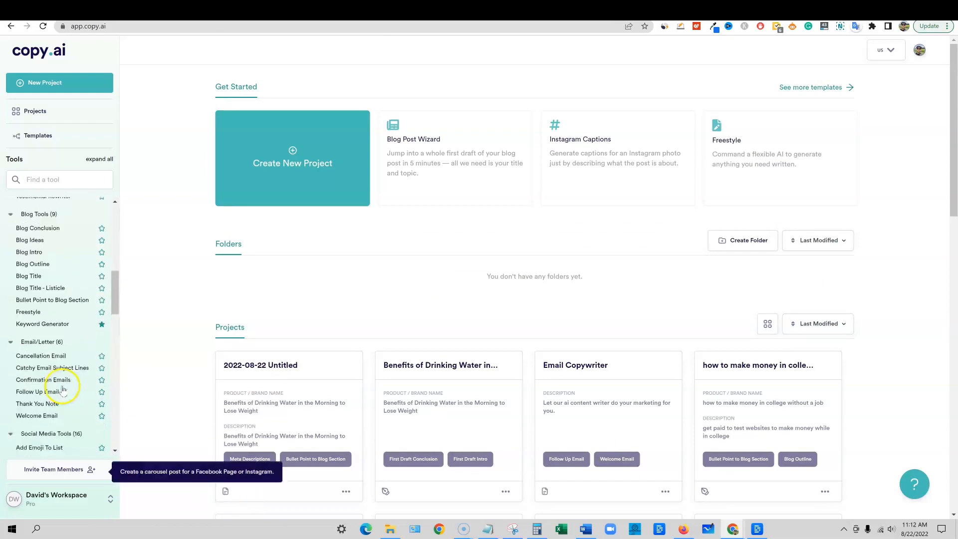
left_click(59, 180)
type("blog")
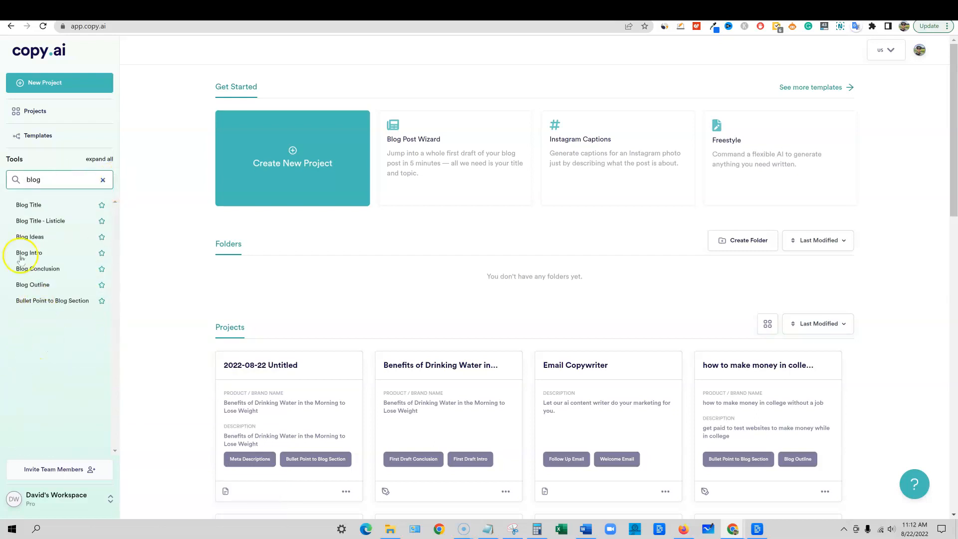
left_click(29, 238)
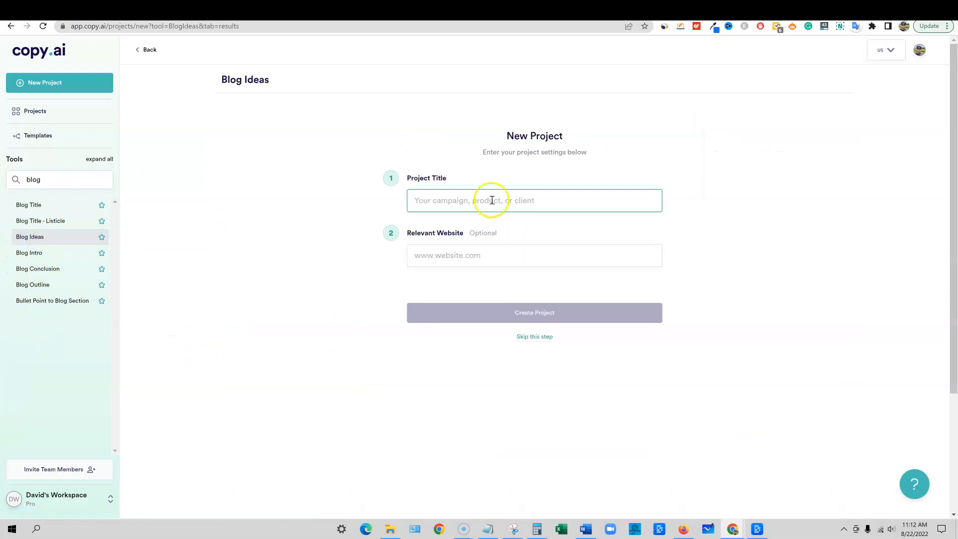
left_click(526, 337)
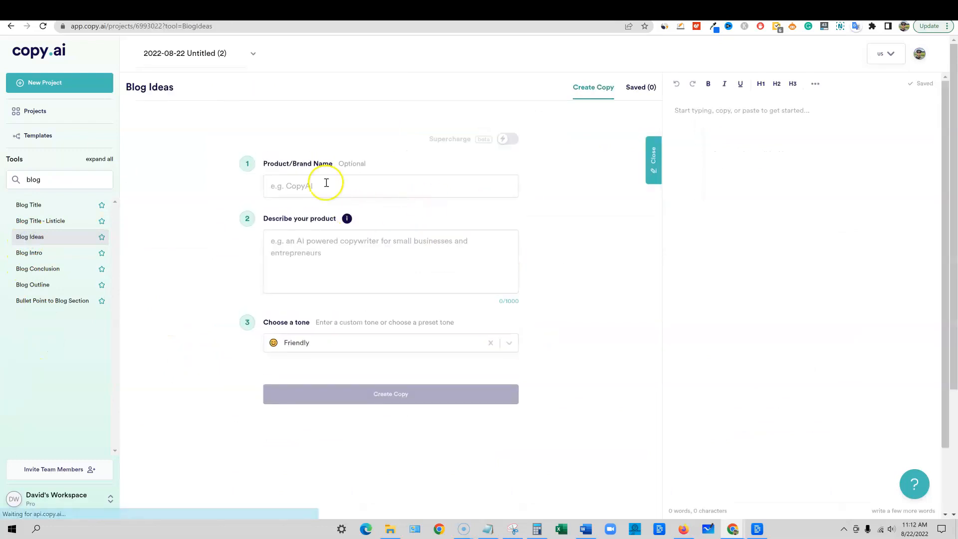
Enter "Camping Tent for large family" as product name and "we have built the largest highest quality camping tent for large families on the market." as description
left_click(304, 185)
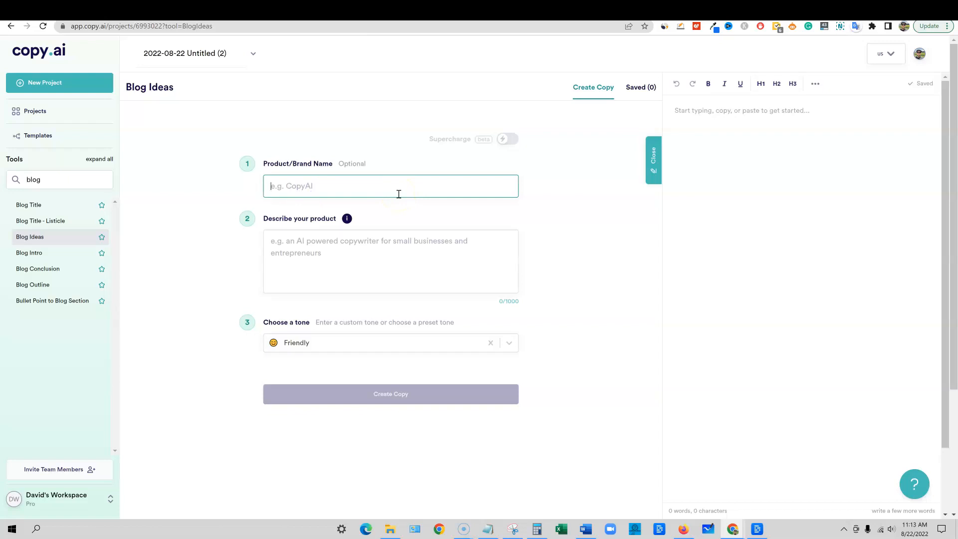
type("Camping Tent for large family")
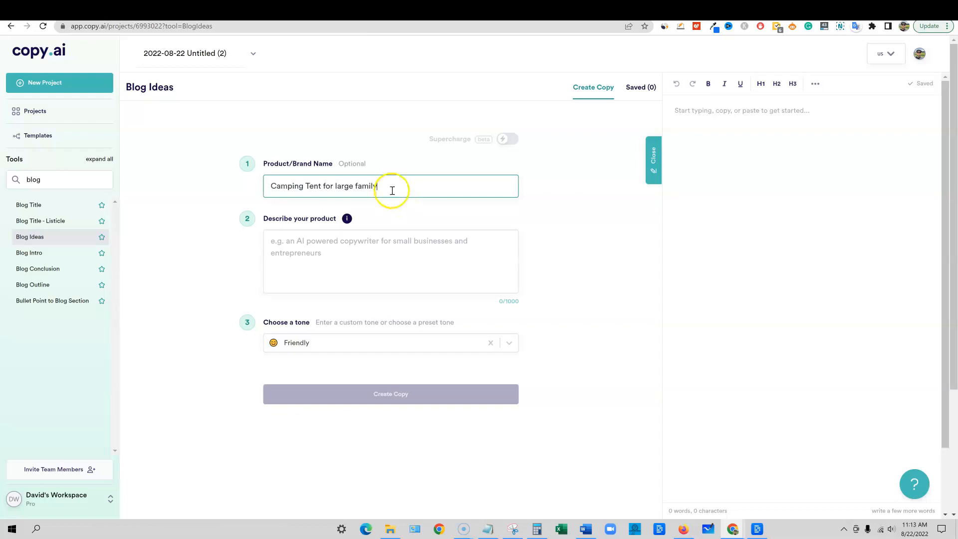
left_click(343, 265)
type("we have built the largest h")
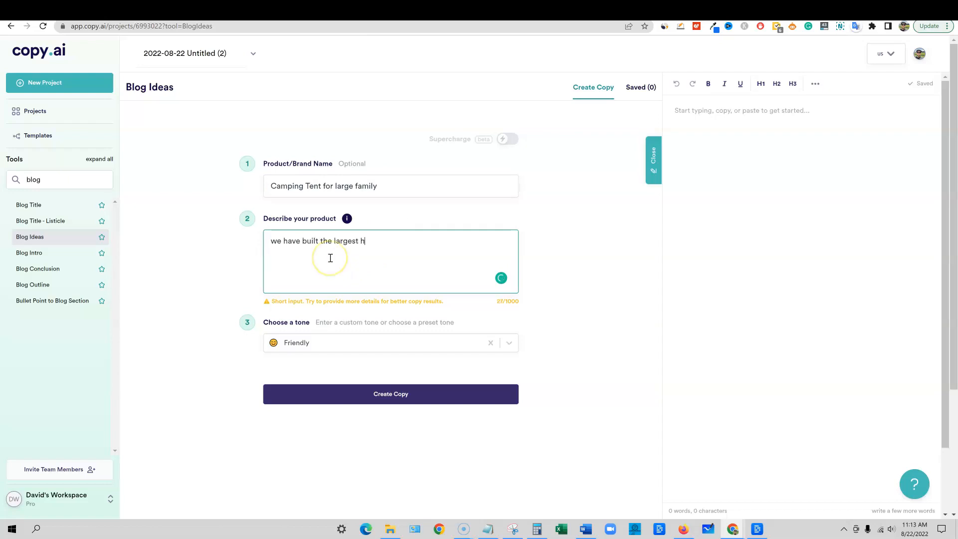
type("ty")
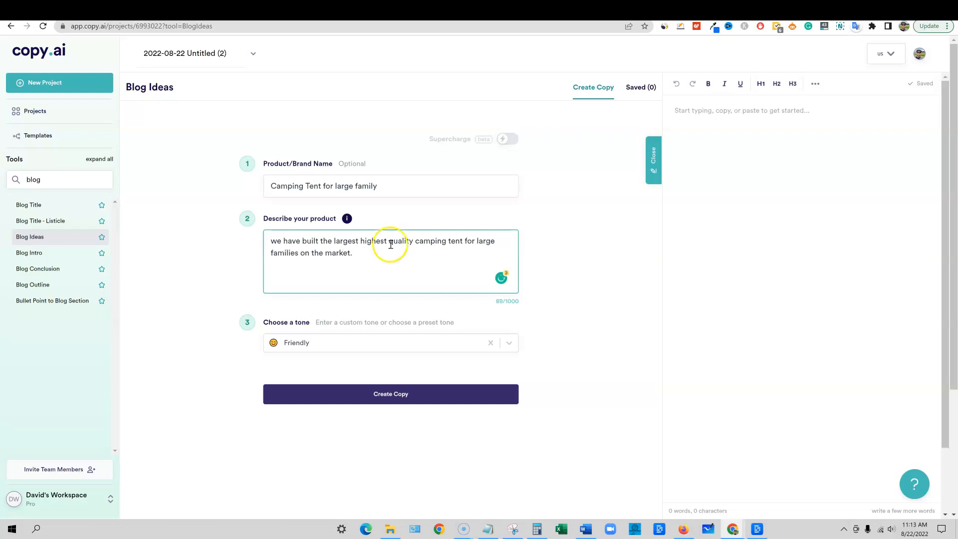
Set the tone to Persuasive and generate the blog ideas
left_click(509, 343)
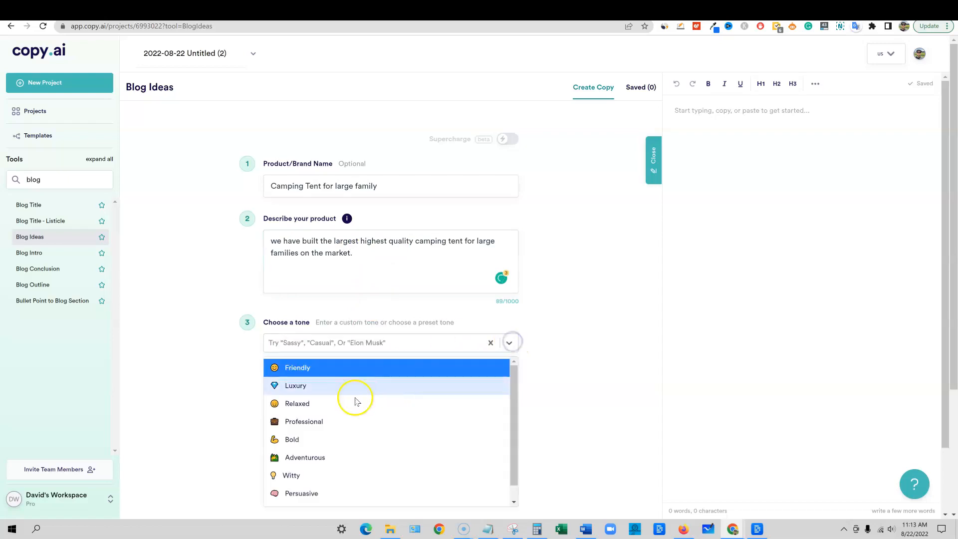
left_click(310, 494)
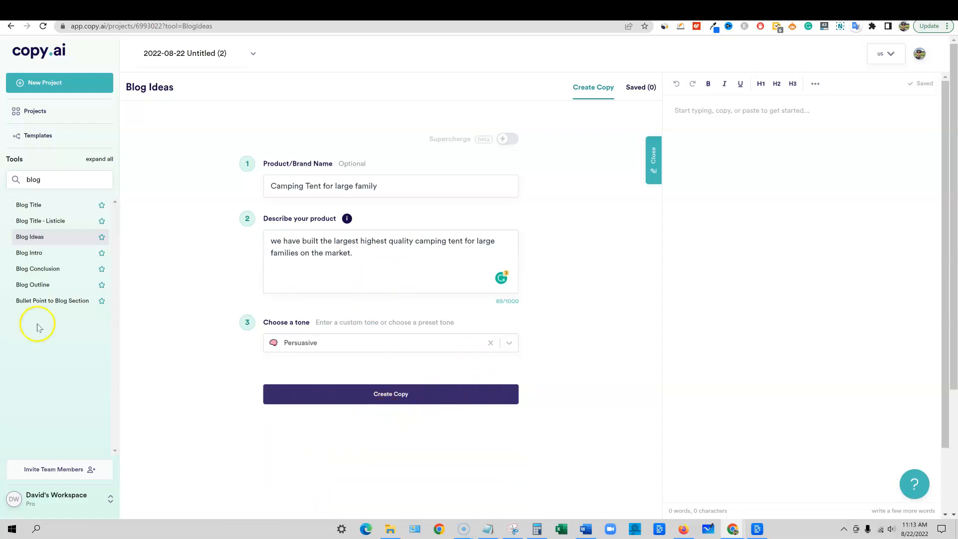
left_click(383, 397)
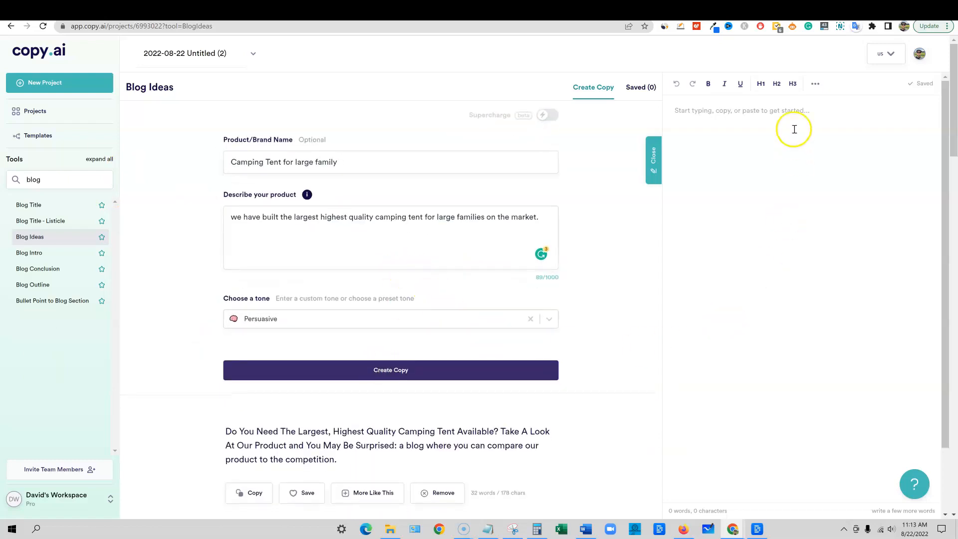
Review the generated blog ideas and copy the one starting "Our Camping Tent is Bigger, Sturdy and Better" into the document editor
scroll(341, 340, "down", 2)
scroll(341, 340, "down", 15)
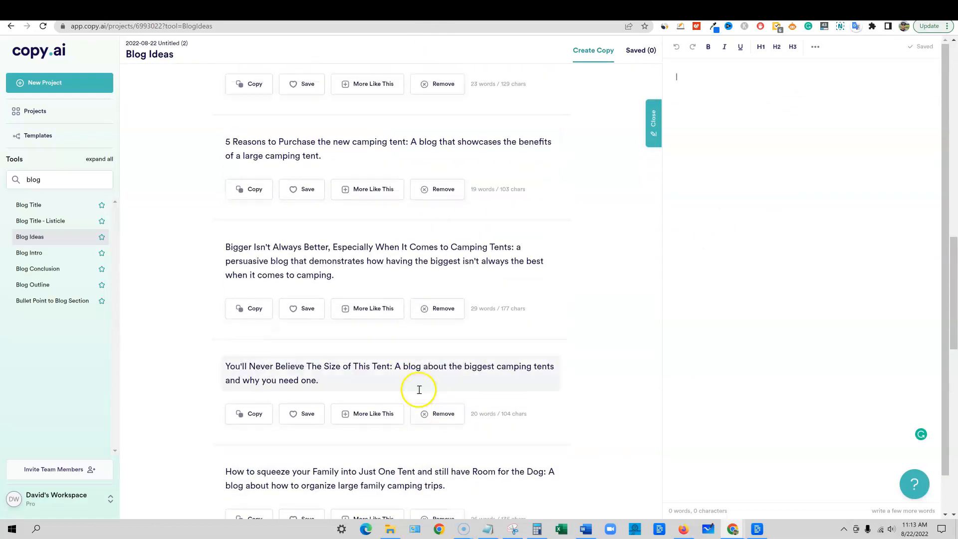
scroll(420, 390, "up", 10)
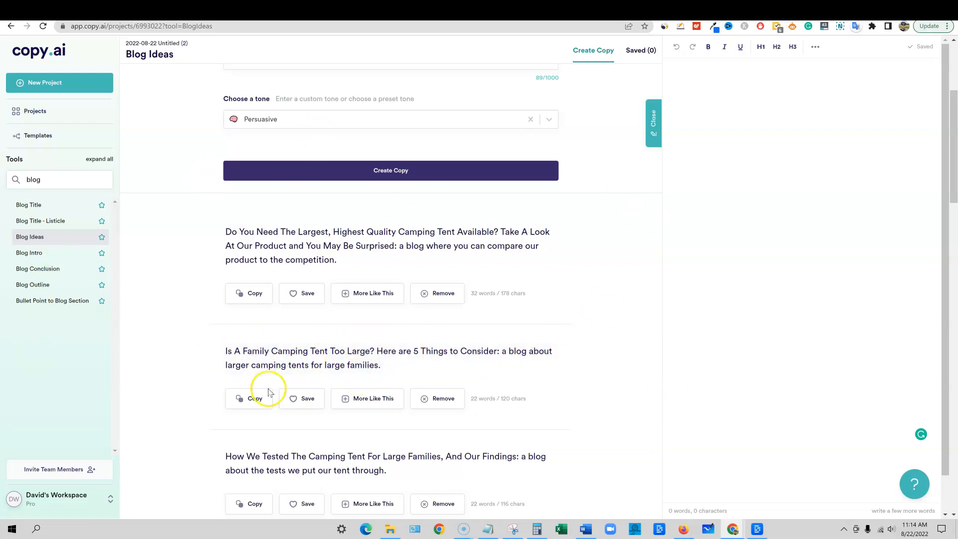
scroll(268, 389, "down", 3)
scroll(268, 389, "down", 4)
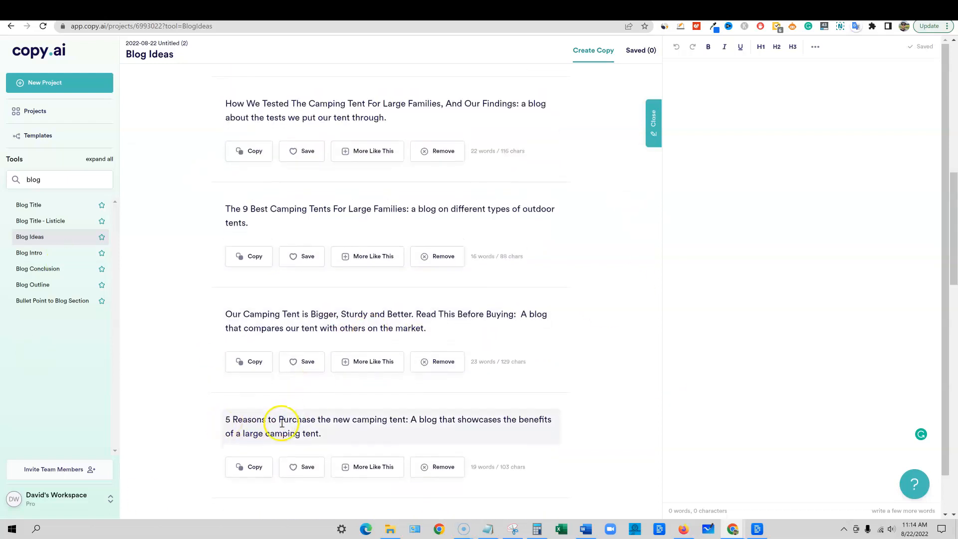
scroll(299, 397, "down", 1)
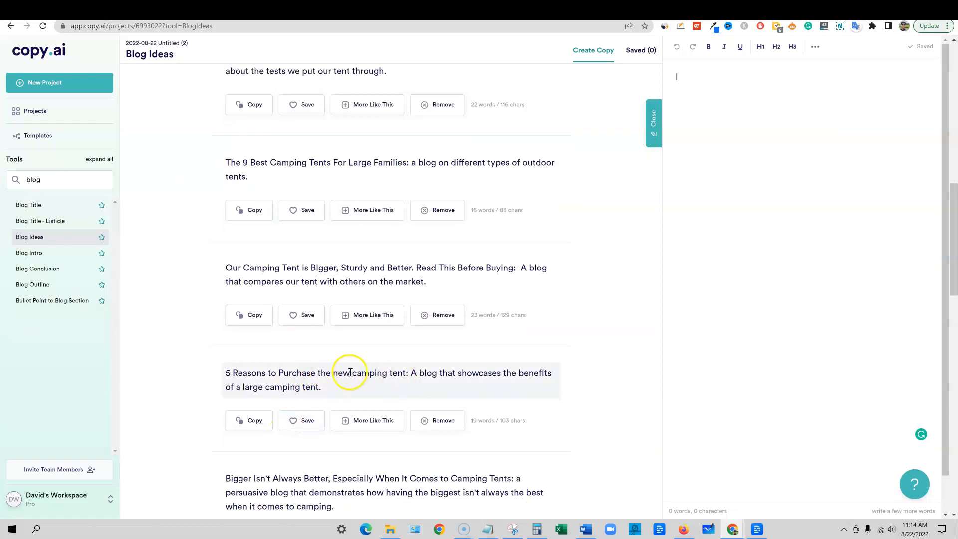
scroll(345, 364, "up", 2)
left_click(252, 415)
left_click(686, 79)
key("ctrl+v")
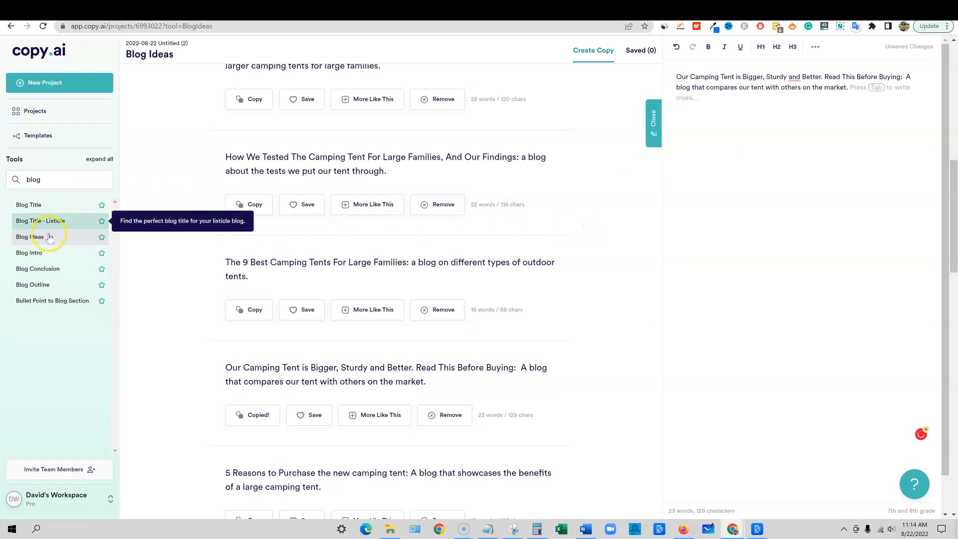
Generate blog titles with the Blog Title tool, using the same camping tent description and Persuasive tone
left_click(48, 208)
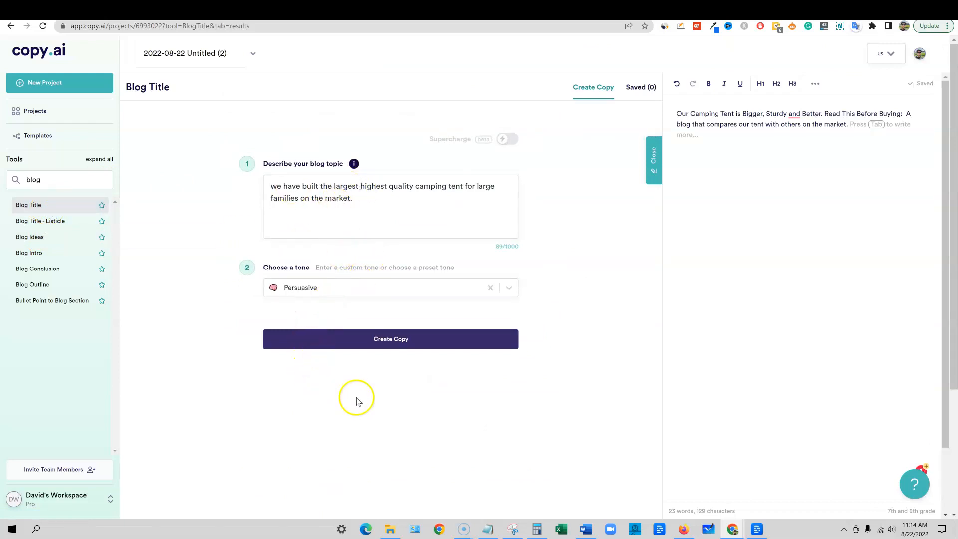
left_click(392, 345)
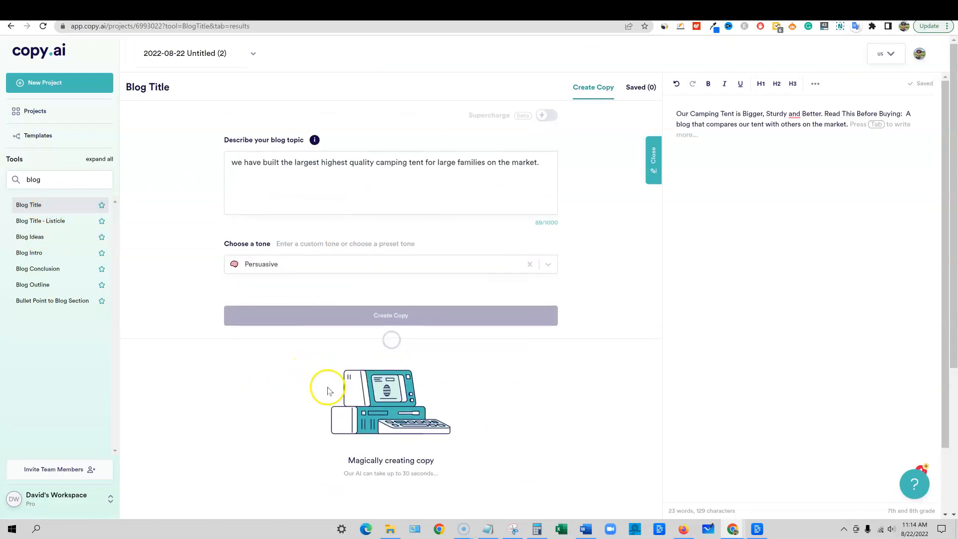
Add the line "blog ideas:" above the pasted idea in the document and format it as an H1 heading
left_click(674, 113)
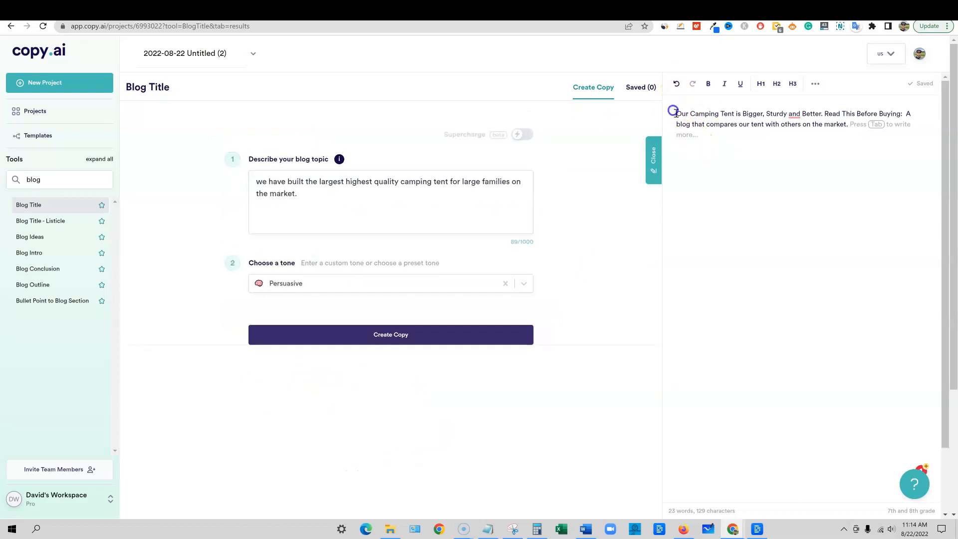
key("Return")
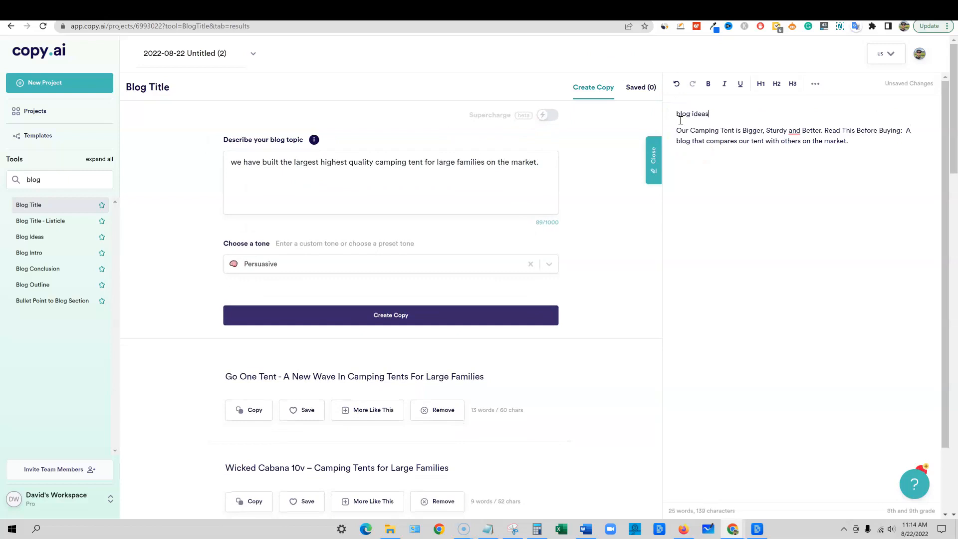
left_click_drag(725, 111, 668, 114)
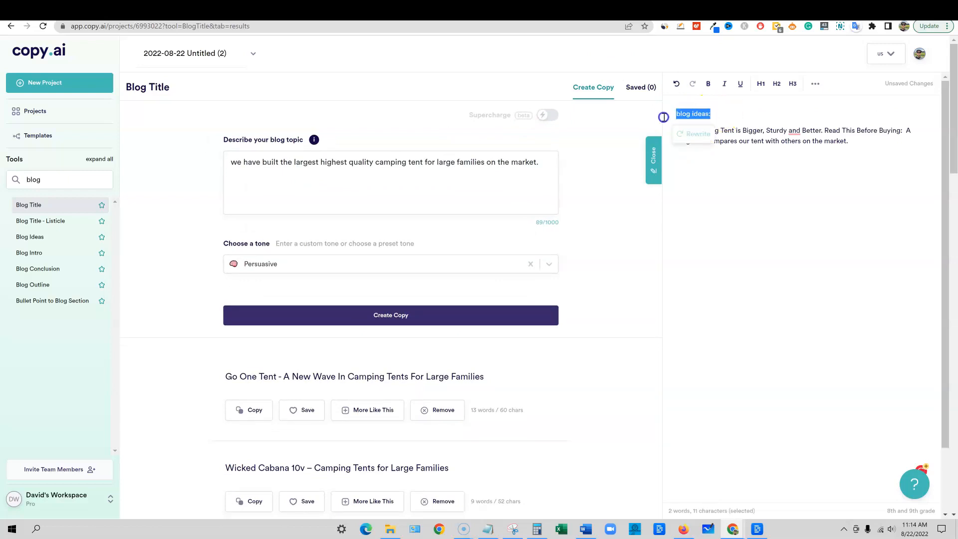
left_click(760, 84)
Add the line "Blog Titles" below the pasted idea and format it as an H1 heading
left_click(827, 164)
left_click(862, 154)
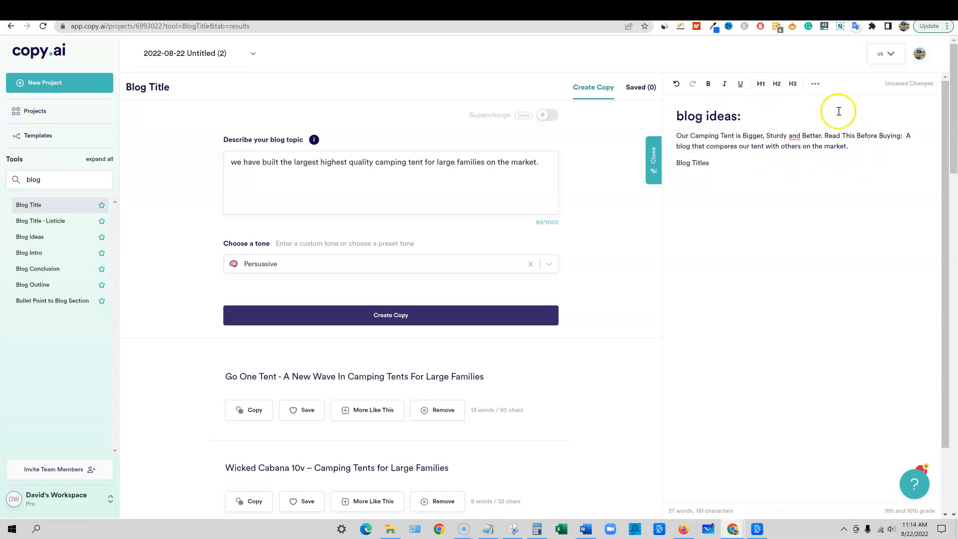
left_click(761, 83)
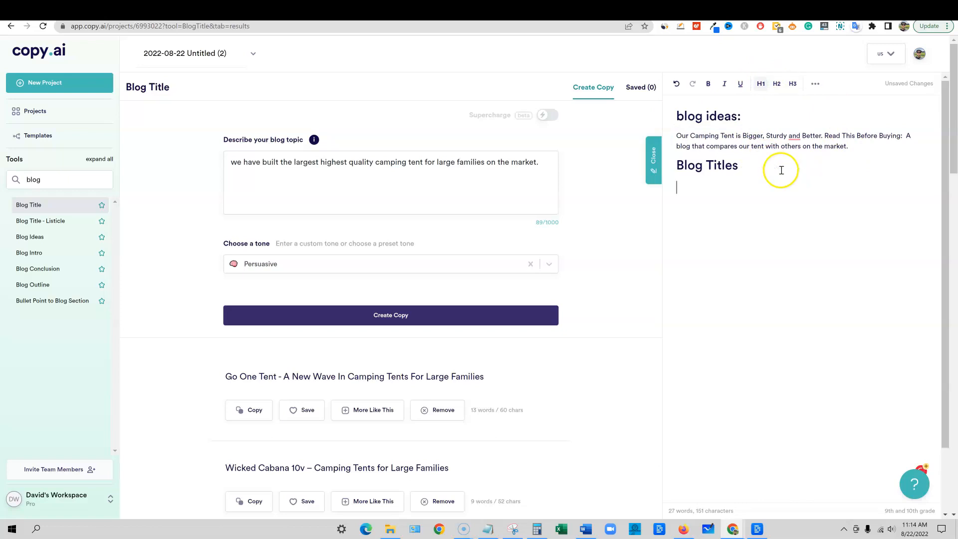
Look through the generated blog title suggestions for the camping tent
scroll(199, 359, "down", 4)
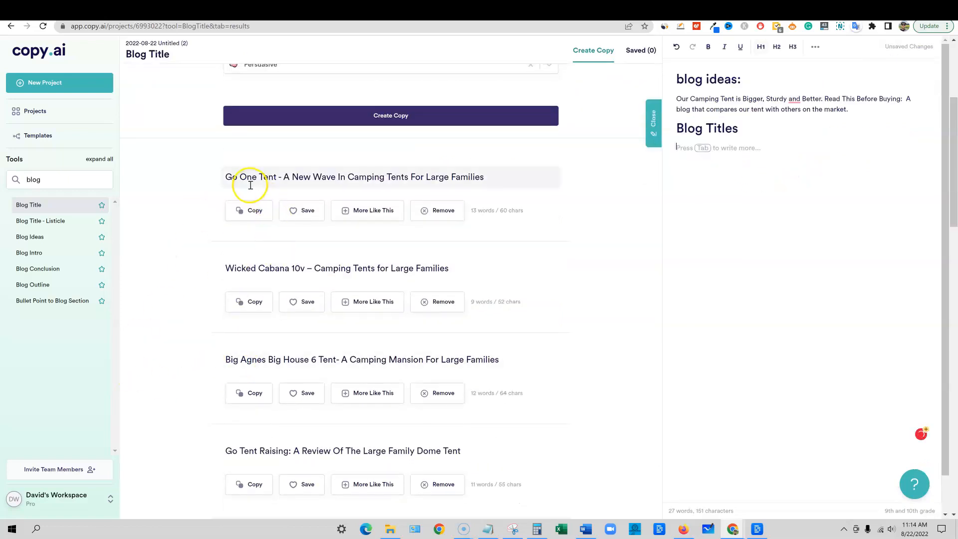
scroll(323, 180, "down", 1)
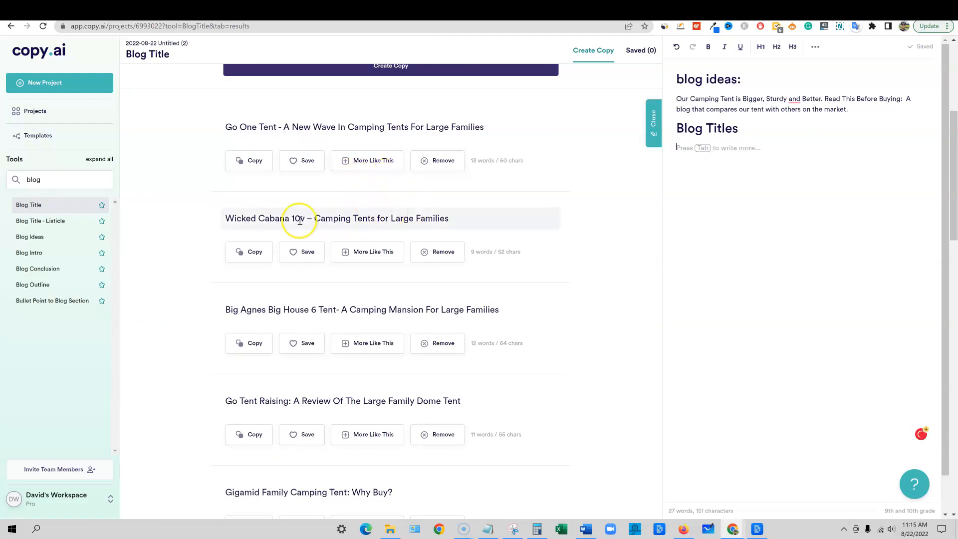
scroll(310, 368, "down", 8)
scroll(338, 396, "up", 10)
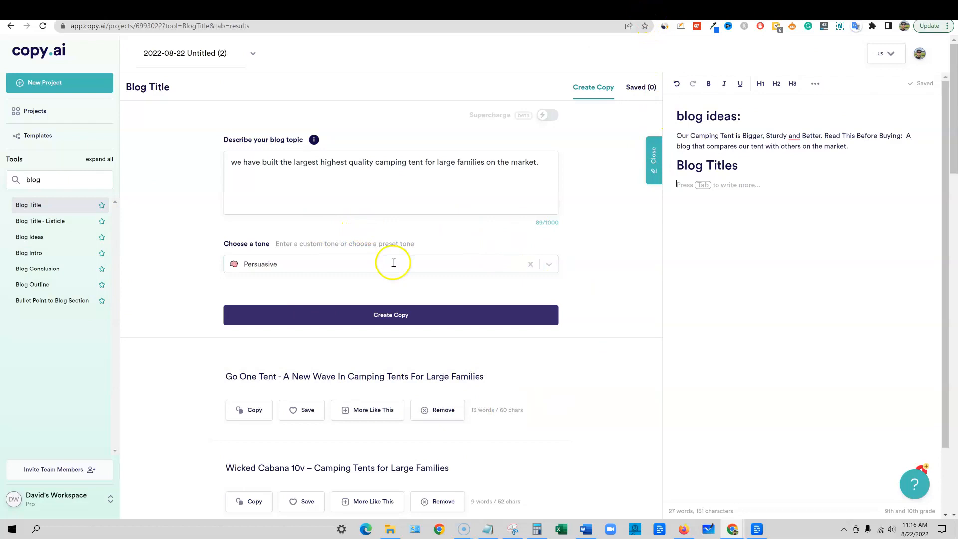
Open the Blog Intro tool and replace the blog title with "how to become a camp counselor"
left_click(38, 252)
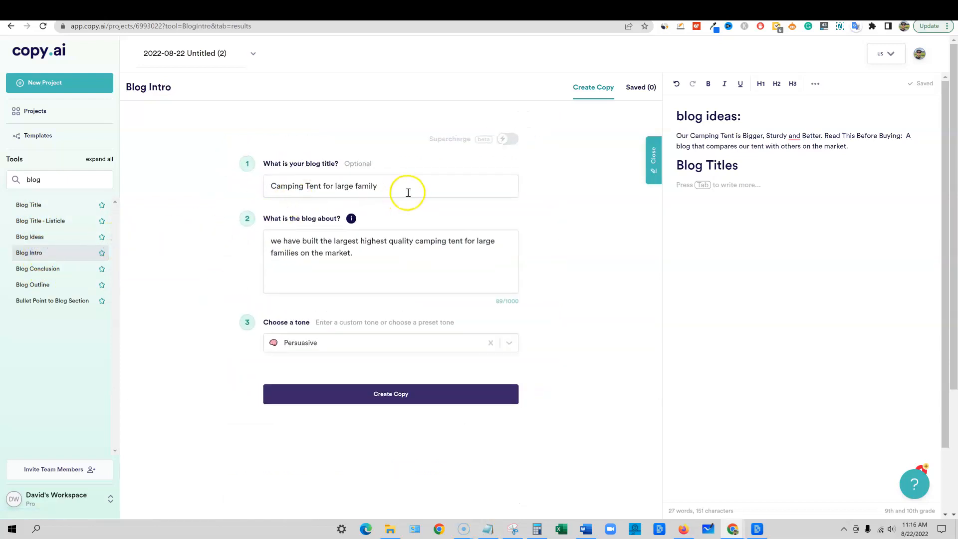
triple_click(375, 181)
key("ctrl+v")
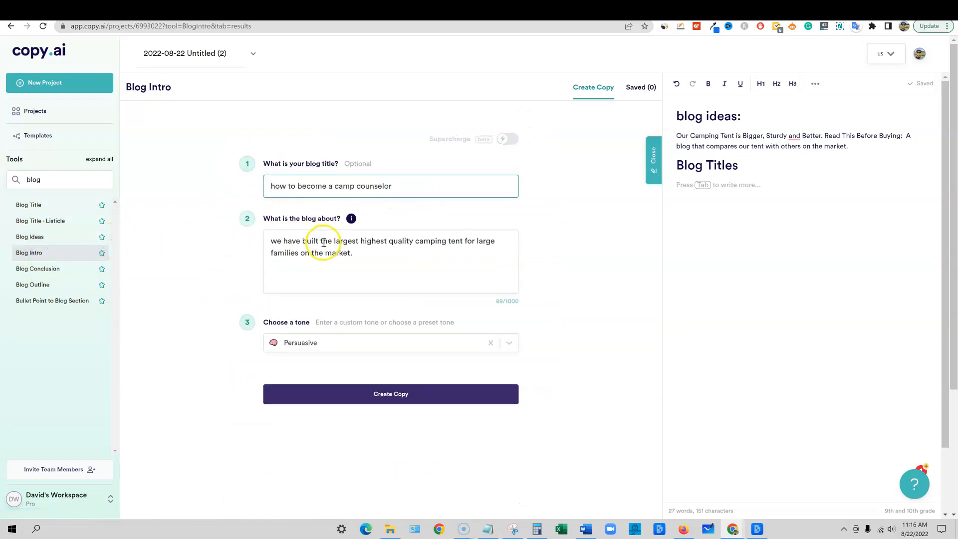
Replace the blog description with "write a blog post about the specific steps that one would take to become a summer camp counselor"
left_click_drag(373, 256, 230, 234)
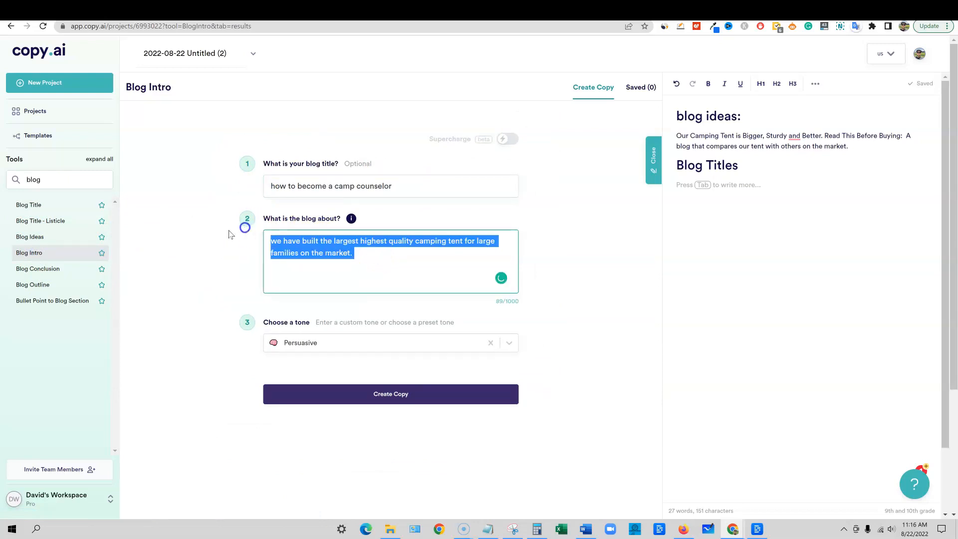
type("write a blog post abo")
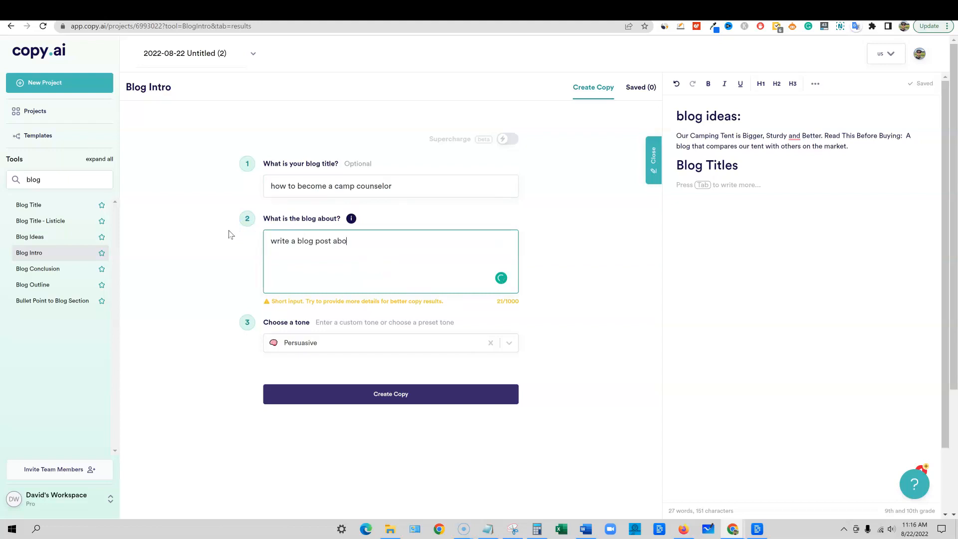
type("ut the specific steps that one would take to become a summer camp counselor")
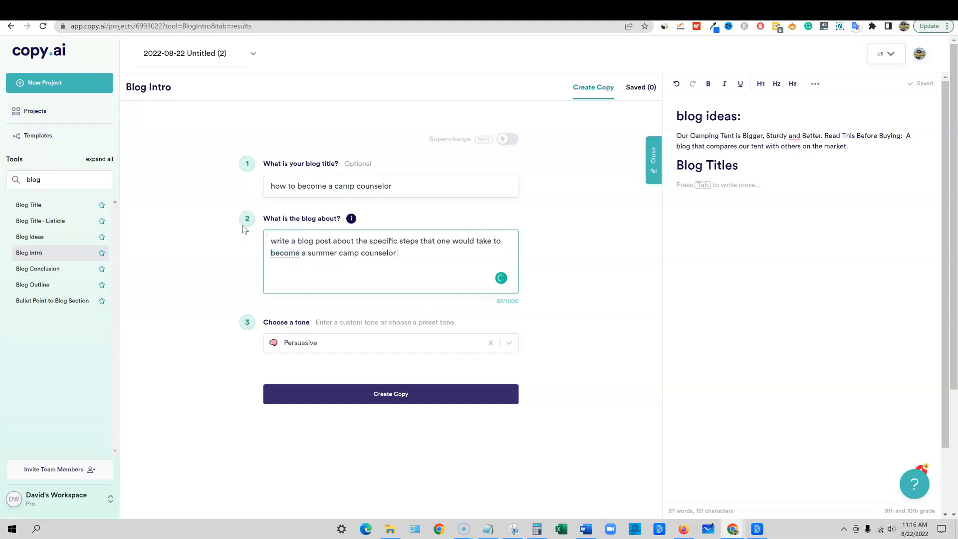
Insert "summer" before "camp counselor" in the blog title and generate blog intros in a Friendly tone
left_click(333, 185)
type("summer")
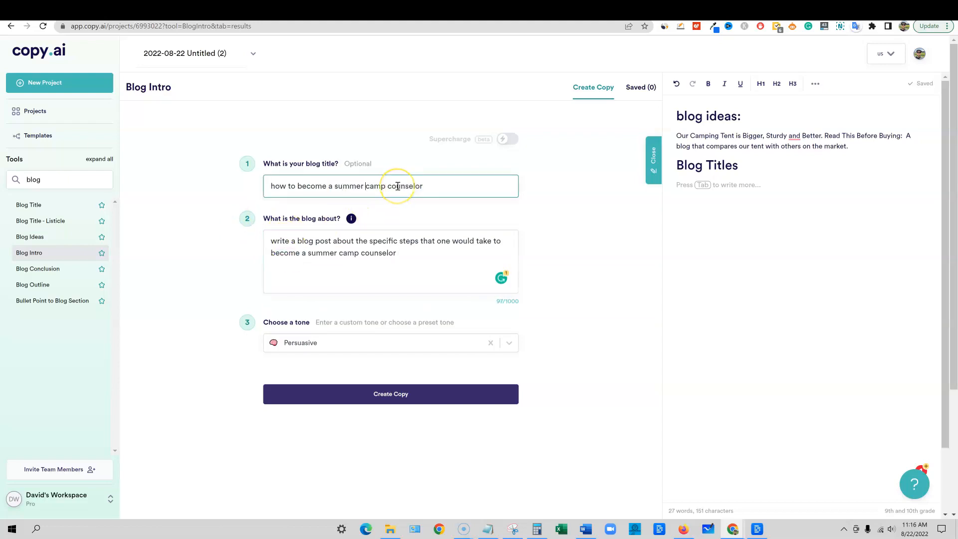
left_click(379, 343)
left_click(299, 364)
left_click(397, 394)
Delete all the existing blog ideas and blog titles text from the project document
left_click(771, 178)
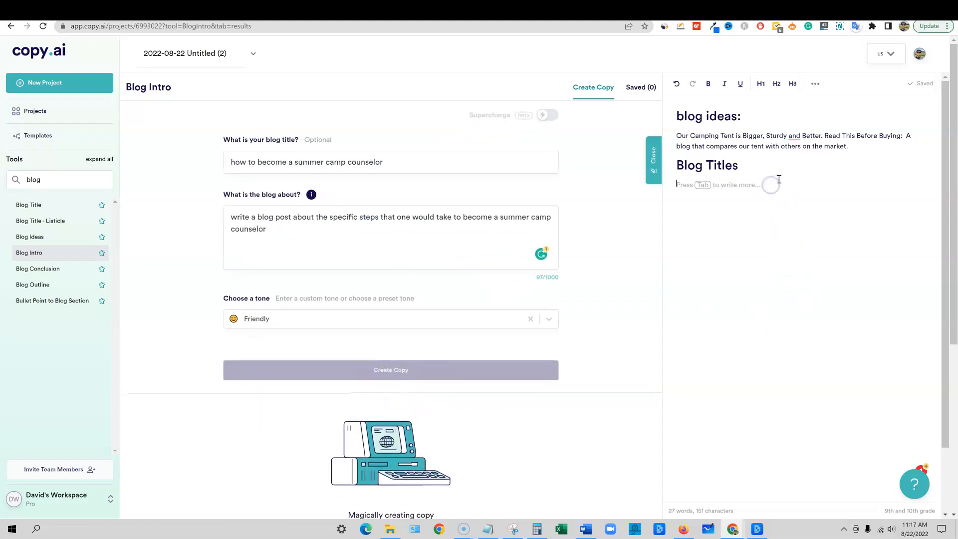
left_click_drag(772, 191, 669, 107)
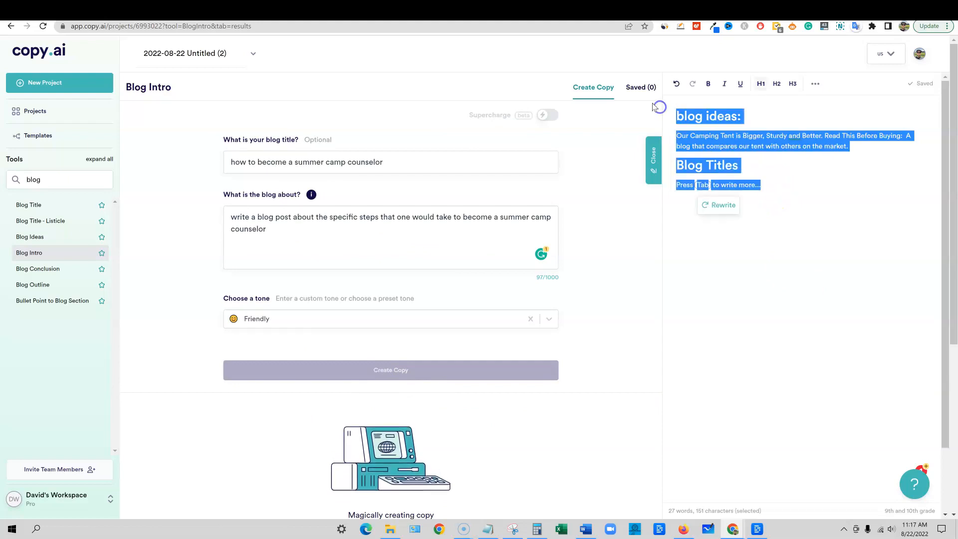
key("BackSpace")
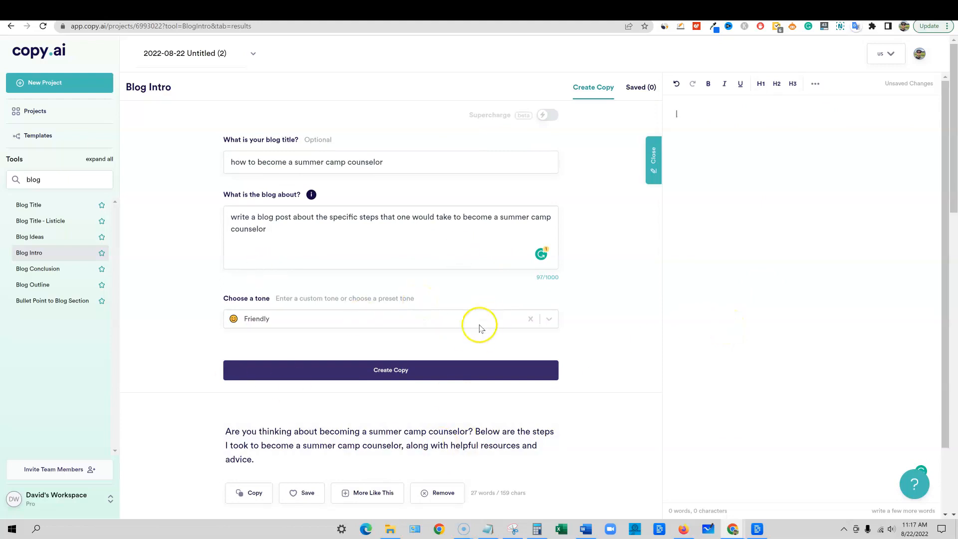
Copy the generated intro beginning "I'm sure anyone who has ever been a camper" and paste it into the document
scroll(482, 333, "down", 1)
scroll(482, 337, "up", 1)
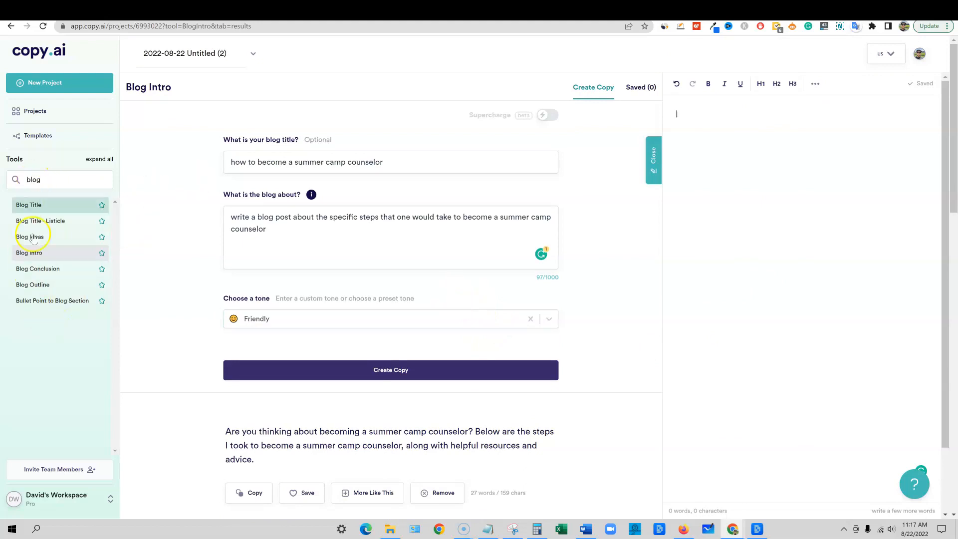
scroll(327, 312, "down", 4)
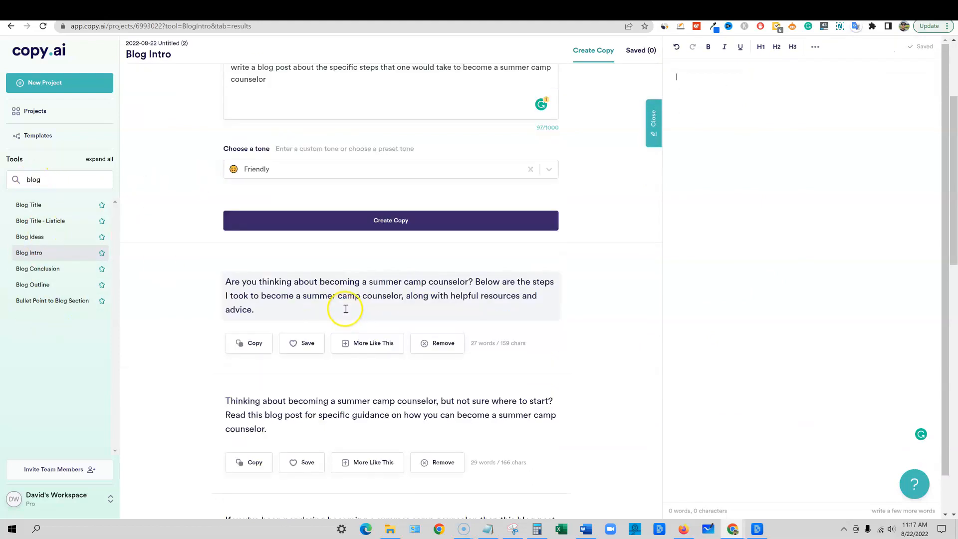
scroll(337, 319, "down", 2)
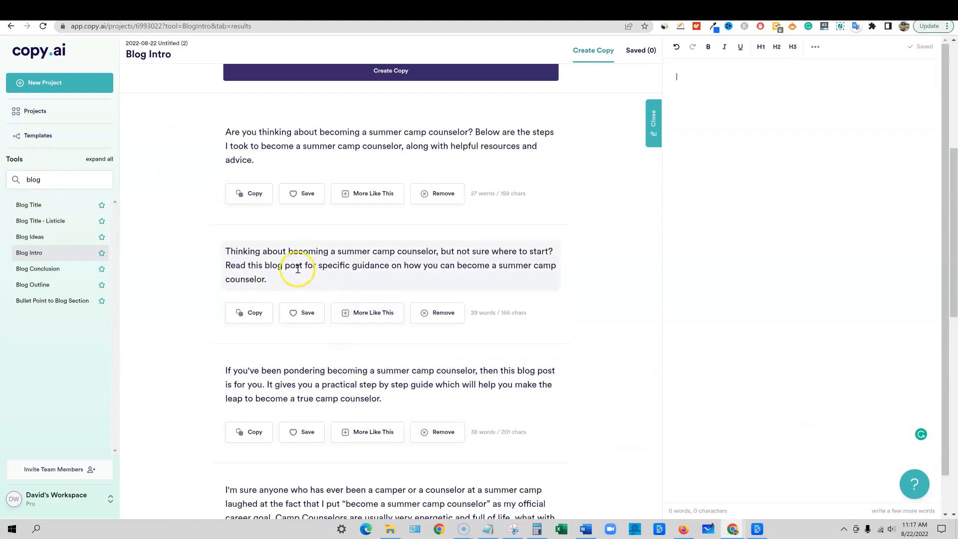
scroll(332, 265, "down", 3)
left_click(256, 394)
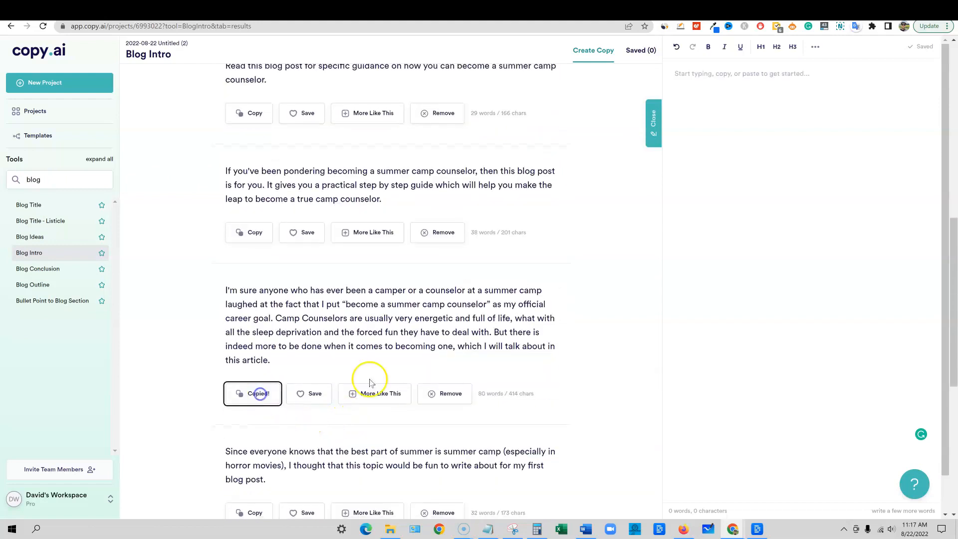
scroll(368, 381, "up", 4)
left_click(703, 109)
key("ctrl+v")
Add the blog title "how to become a summer camp counselor" above the intro in the document and format it as an H1 heading
scroll(499, 225, "up", 6)
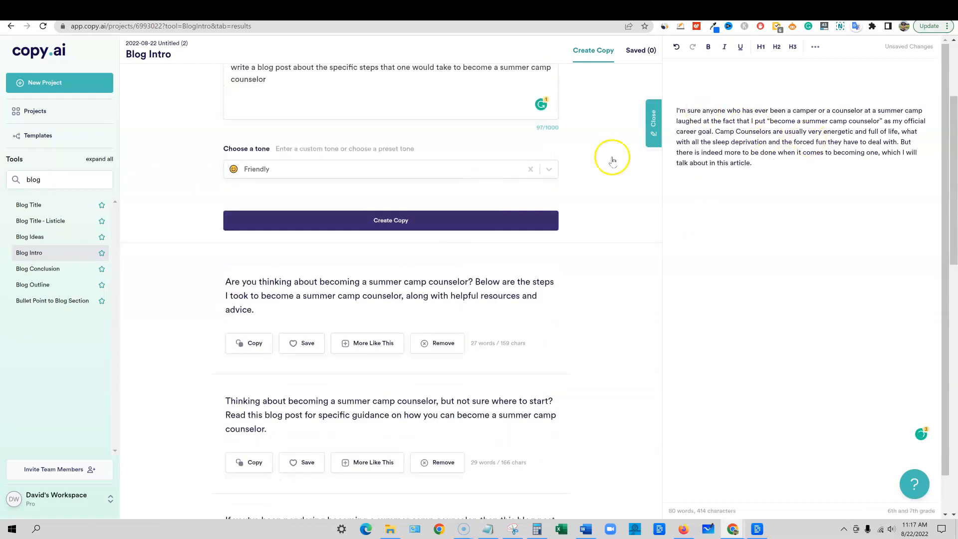
left_click_drag(387, 162, 228, 158)
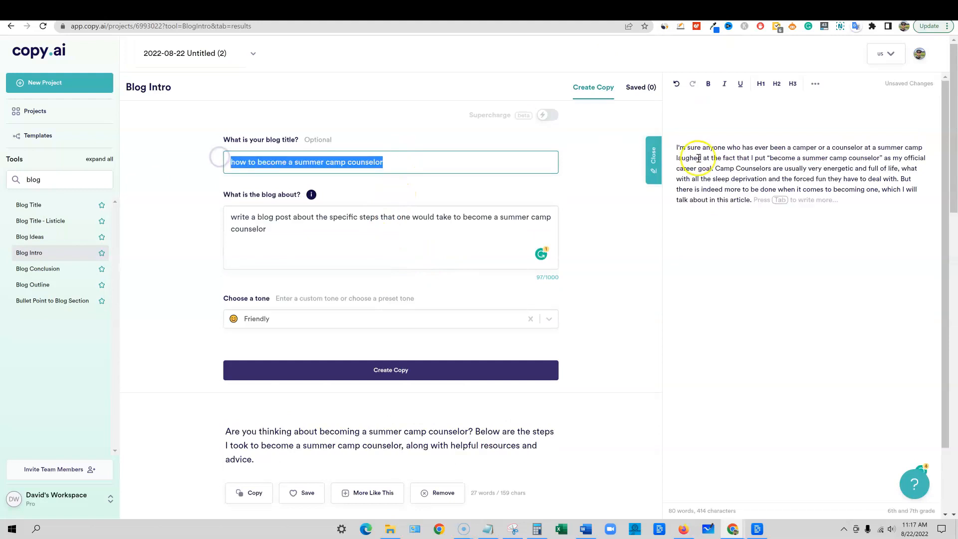
left_click(702, 116)
key("ctrl+v")
triple_click(797, 111)
left_click(761, 84)
left_click(780, 208)
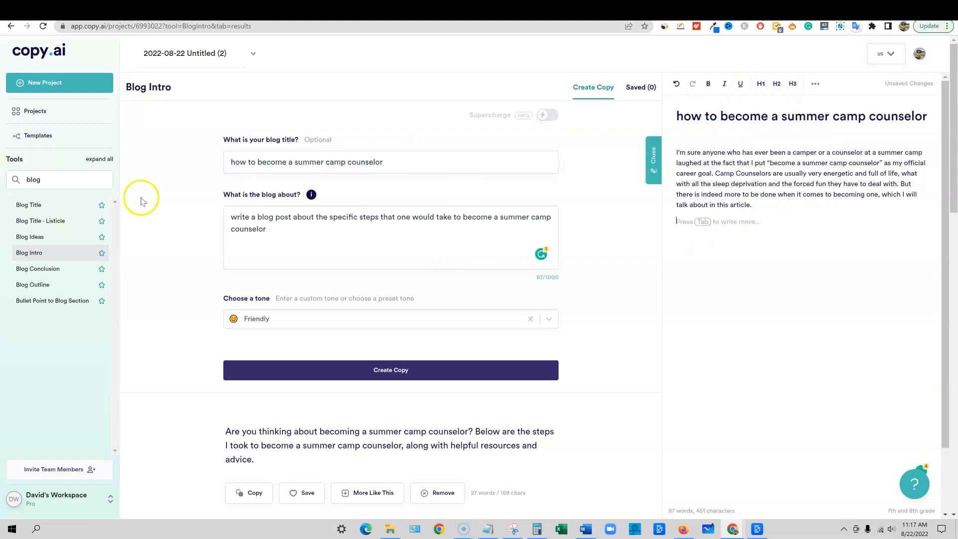
Open the Blog Outline tool and generate outlines with the existing title, description and Friendly tone
left_click(37, 284)
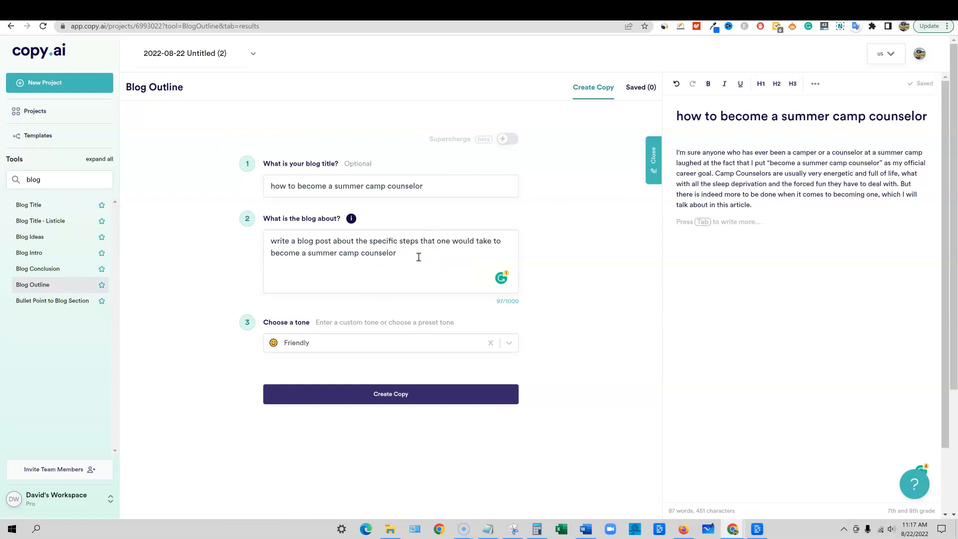
left_click_drag(419, 257, 193, 248)
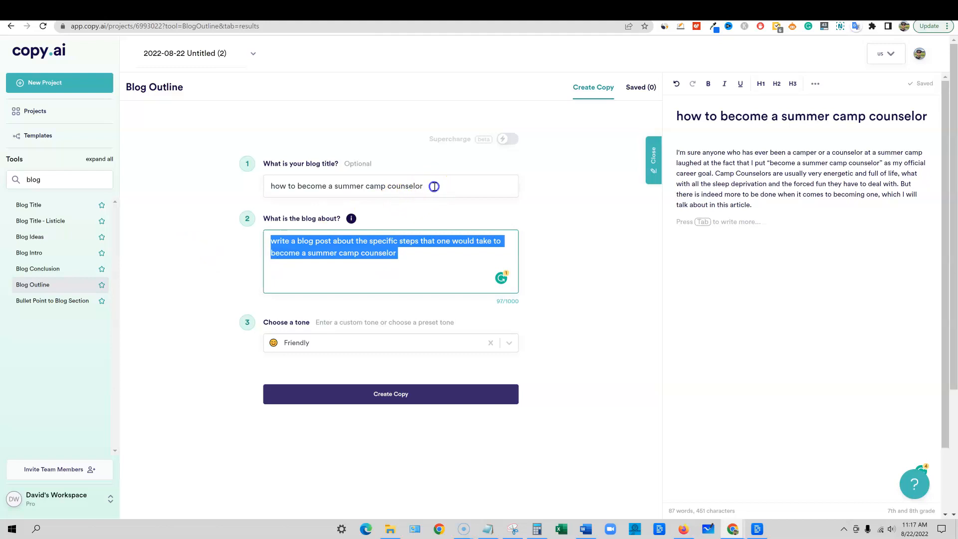
left_click_drag(426, 188, 185, 186)
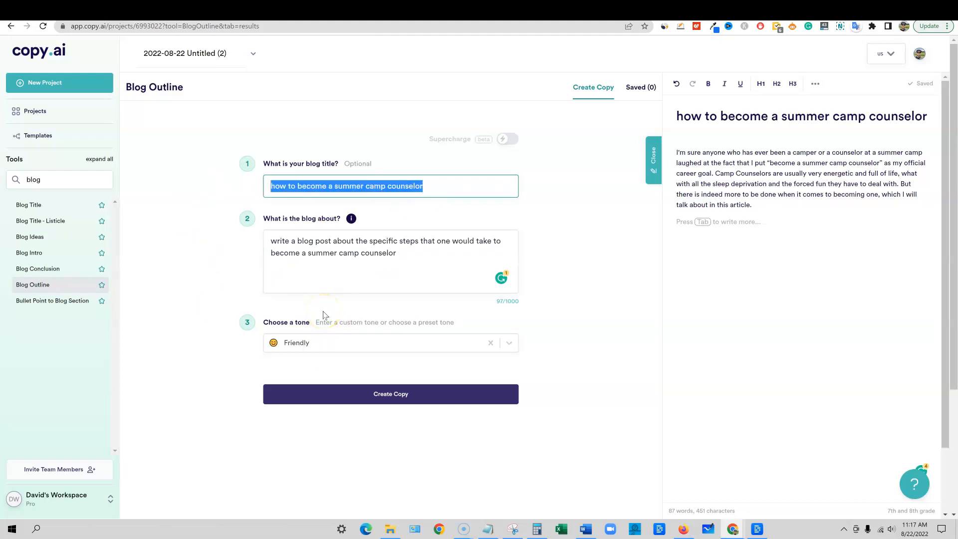
left_click_drag(422, 258, 217, 222)
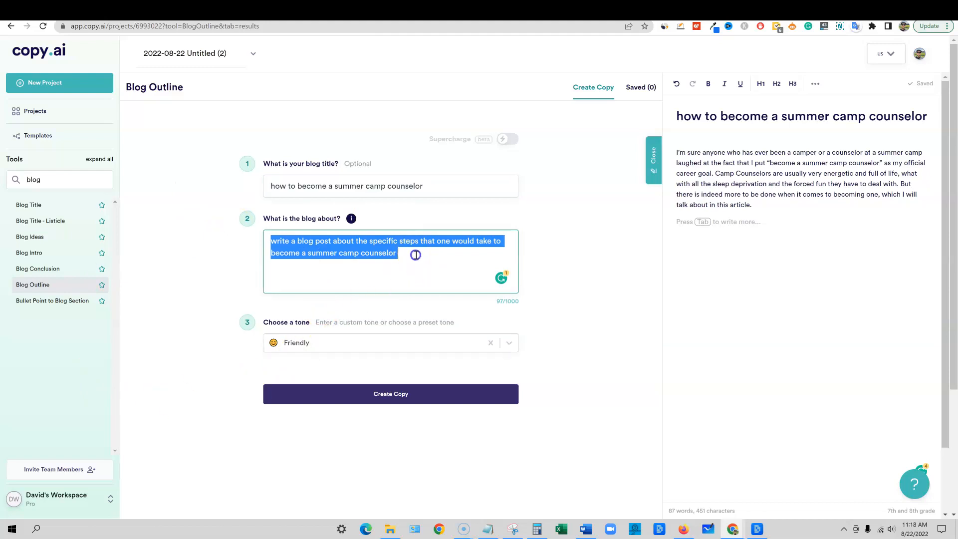
left_click(415, 260)
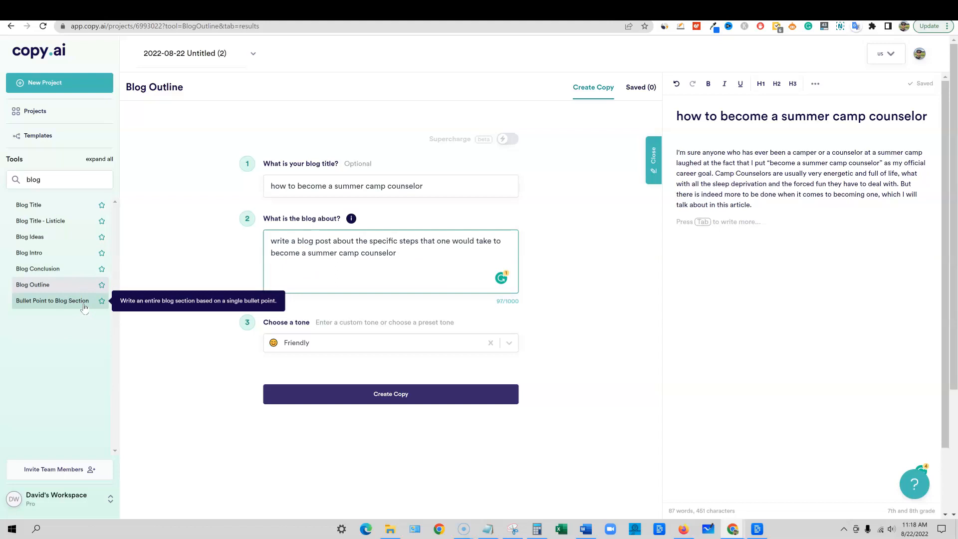
left_click(406, 395)
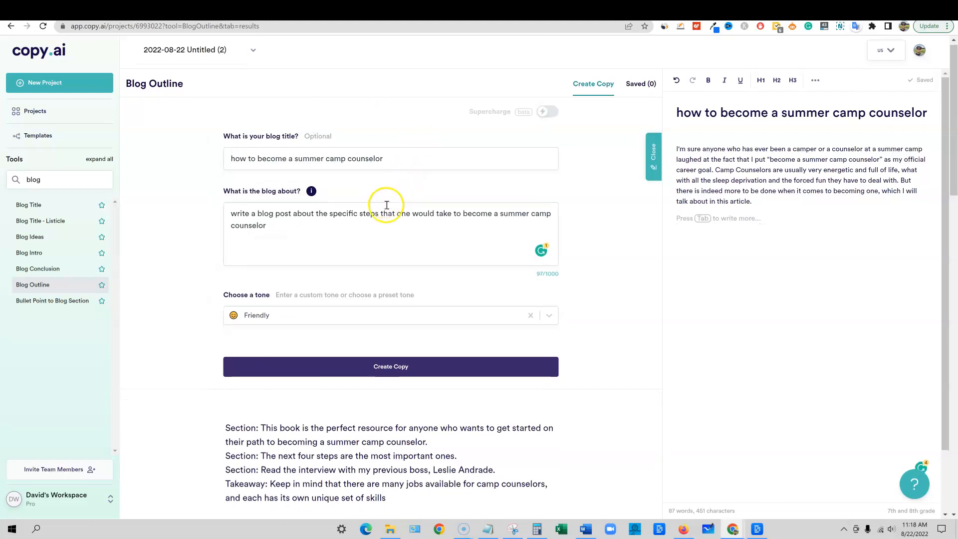
Review the generated outlines, then copy the first one and paste it below the intro in the document
scroll(387, 204, "down", 2)
scroll(357, 198, "up", 1)
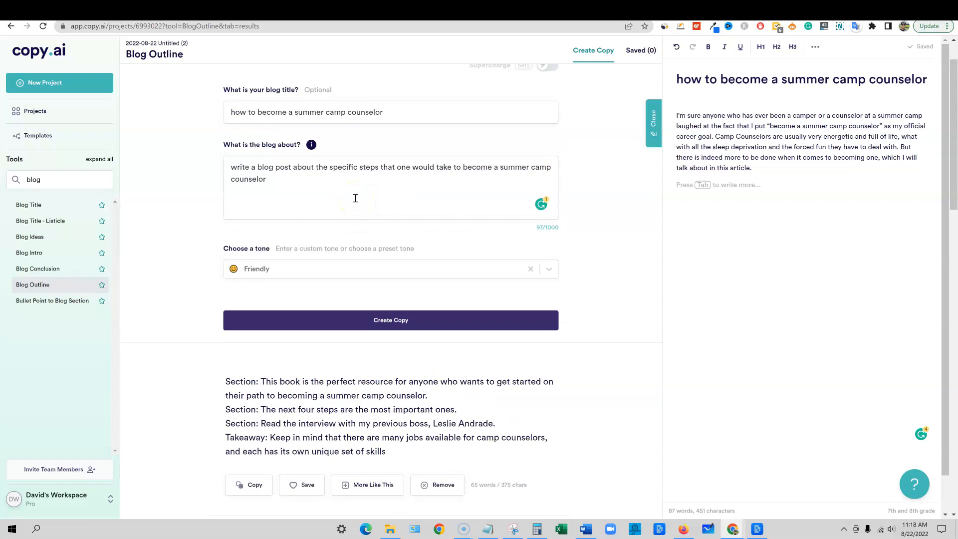
scroll(356, 205, "down", 5)
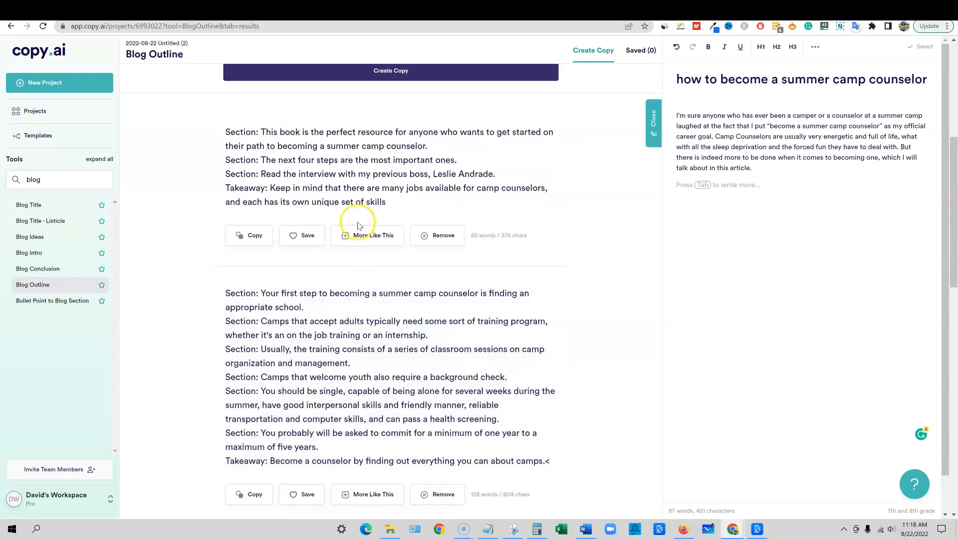
scroll(359, 364, "down", 1)
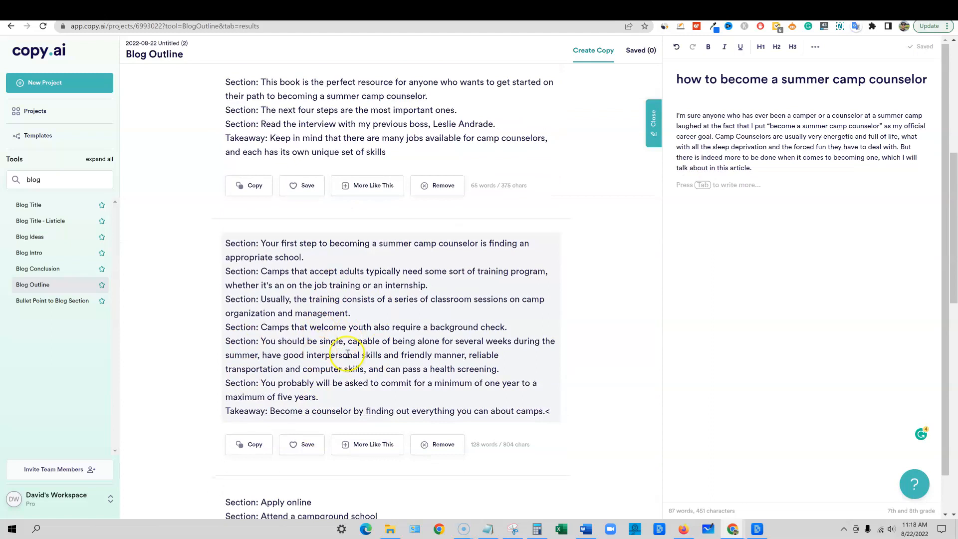
scroll(348, 355, "up", 5)
scroll(349, 350, "down", 2)
left_click(261, 339)
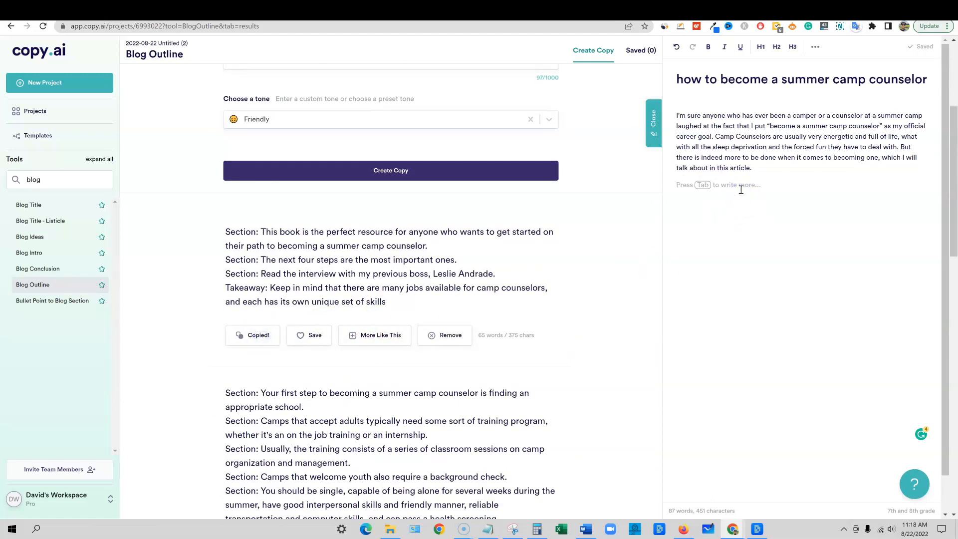
key("ctrl+v")
Remove the "Section:" label from the first pasted outline line and format that line as an H2 heading
left_click_drag(703, 185, 658, 186)
key("BackSpace")
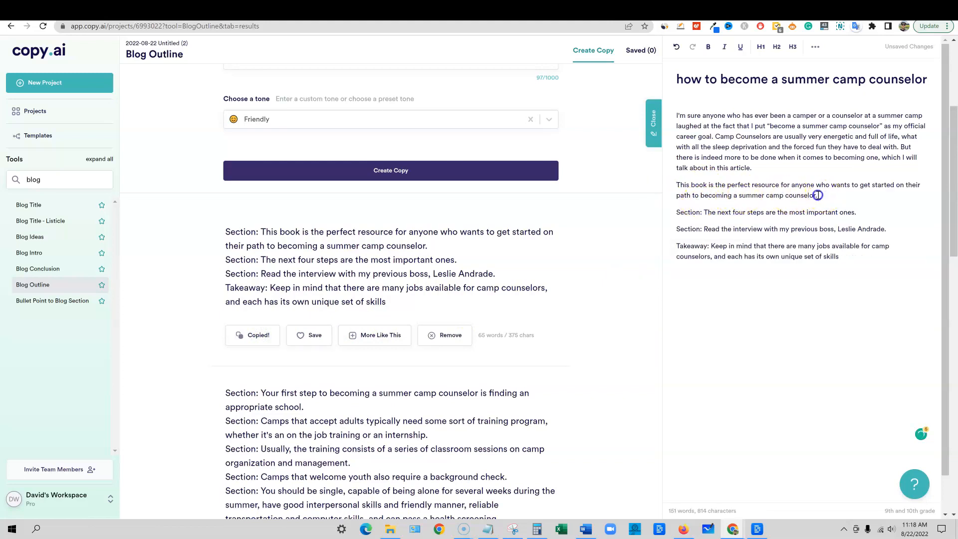
left_click_drag(818, 195, 662, 186)
left_click(777, 47)
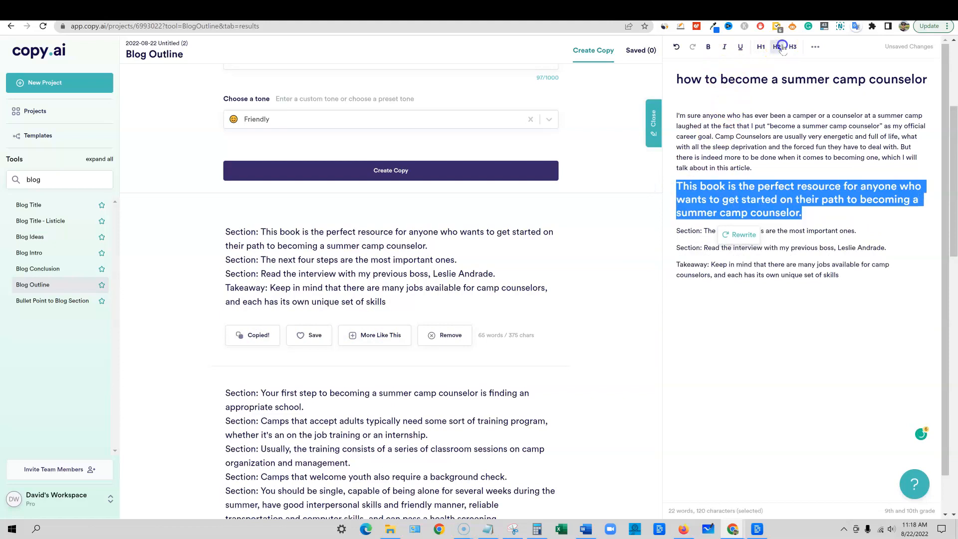
left_click(850, 227)
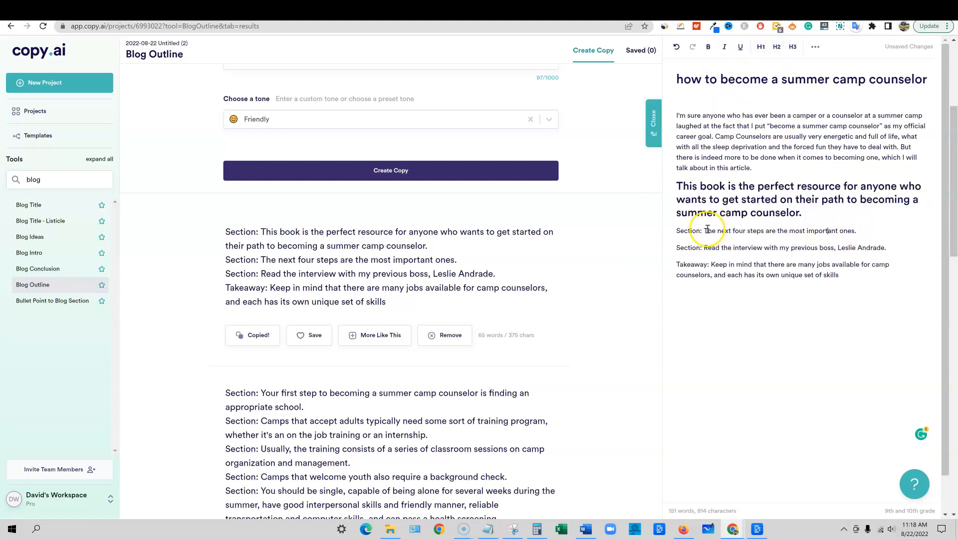
Remove the "Section:" label from the line "The next four steps are the most important ones." and format it as an H2 heading
left_click_drag(707, 229, 672, 228)
key("BackSpace")
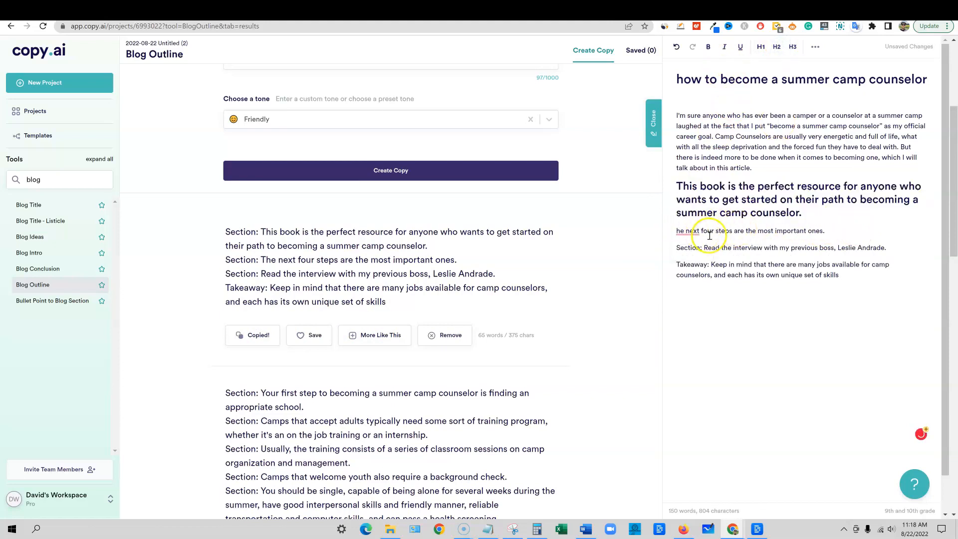
type("T")
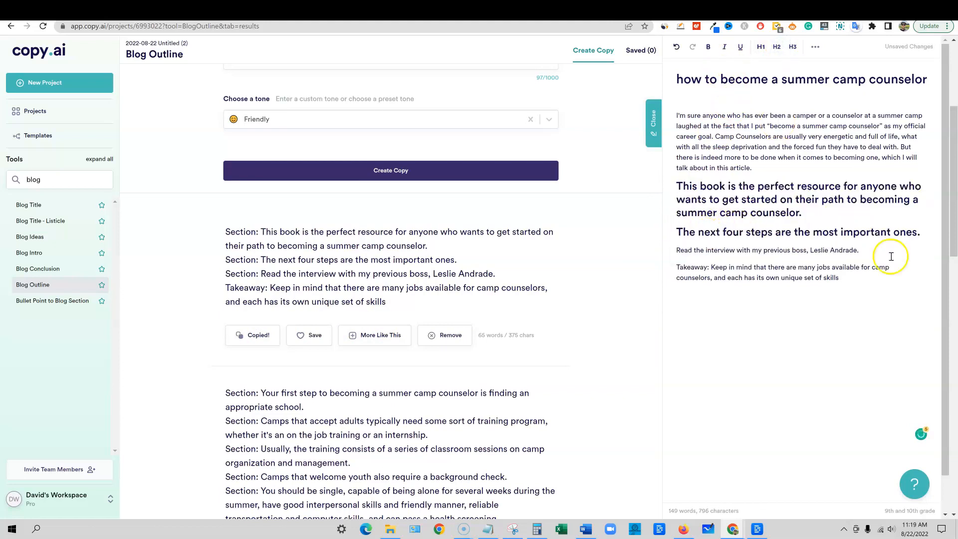
Delete the outline line about reading the interview with the previous boss, leaving no blank line above the takeaway
left_click_drag(891, 257, 676, 251)
key("BackSpace")
key("BackSpace")
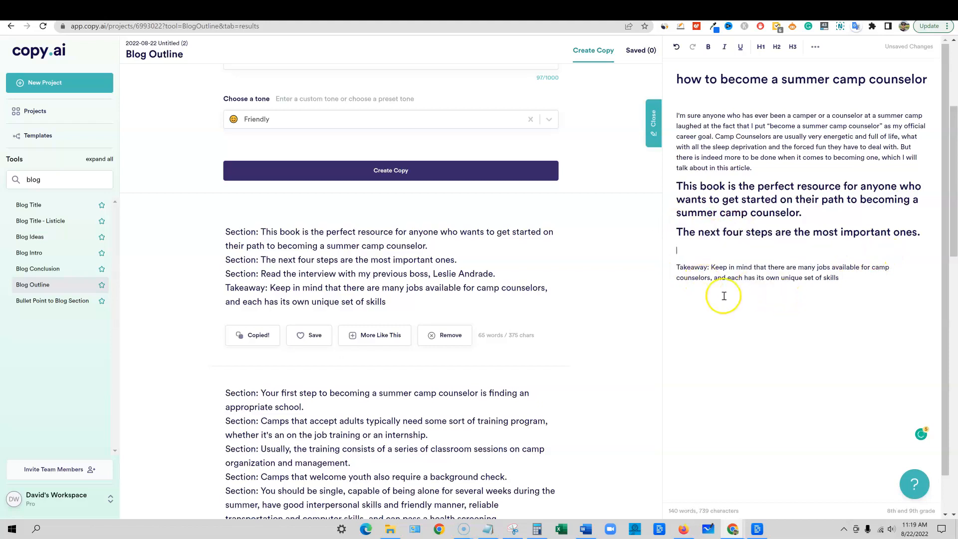
key("Return")
left_click_drag(710, 264, 661, 266)
left_click(793, 265)
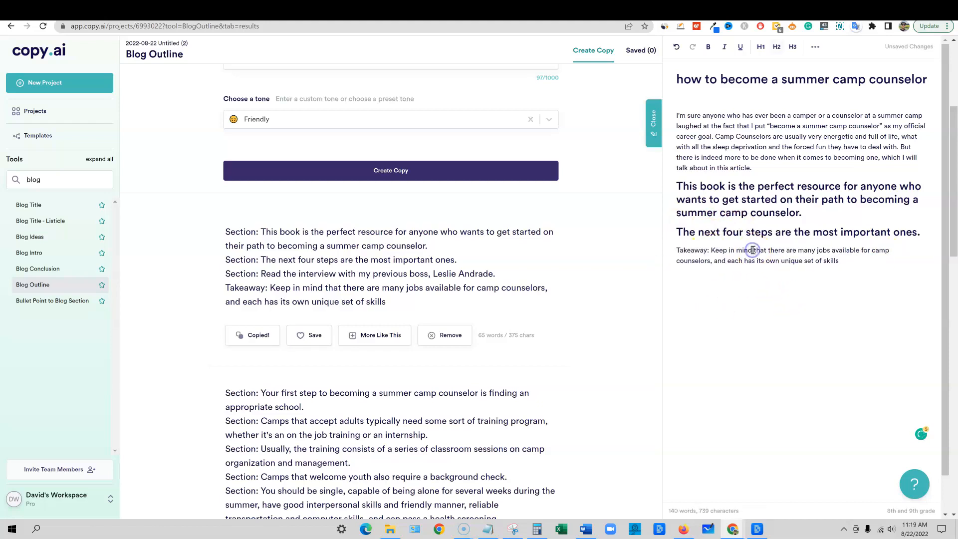
Copy "Camps that welcome youth also require a background check." from the second outline and paste it as a heading above the takeaway
scroll(450, 250, "down", 4)
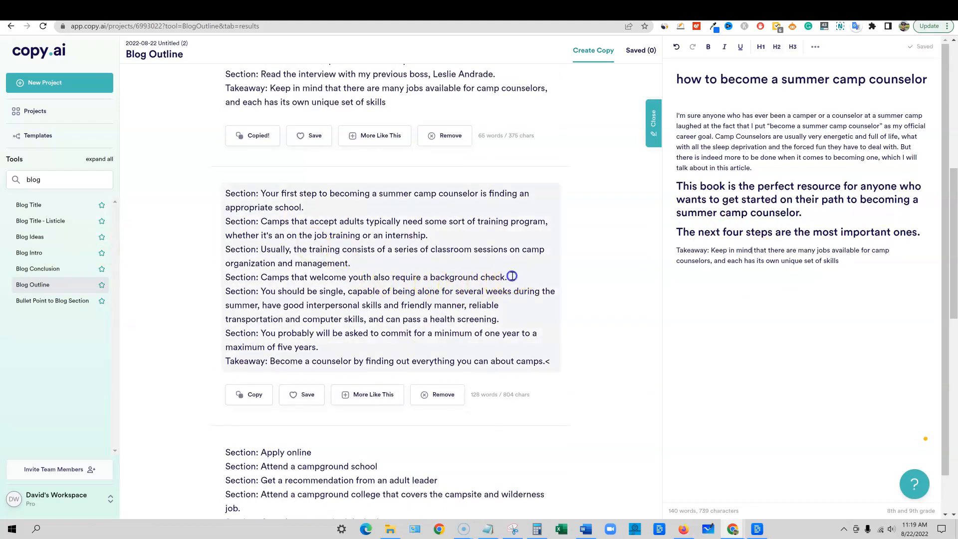
left_click_drag(512, 276, 265, 278)
key("ctrl+c")
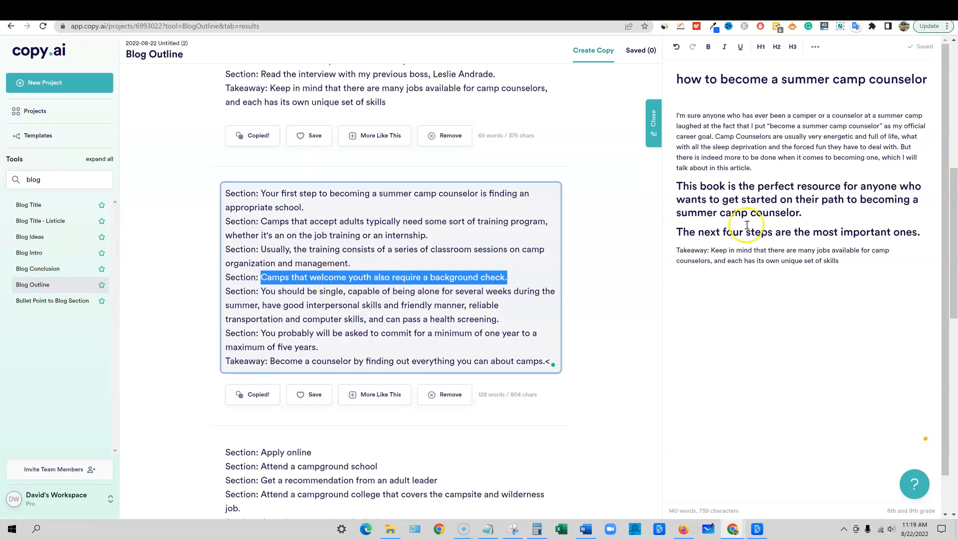
left_click(924, 232)
key("Return")
key("ctrl+v")
Delete the two headings between the intro and the background check heading in the document
left_click_drag(805, 214, 671, 189)
left_click_drag(933, 233, 636, 194)
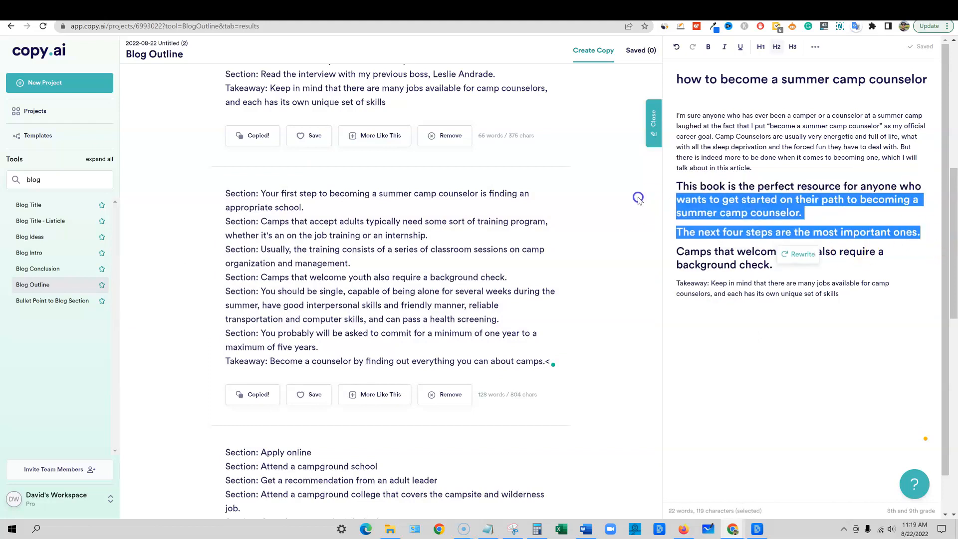
key("BackSpace")
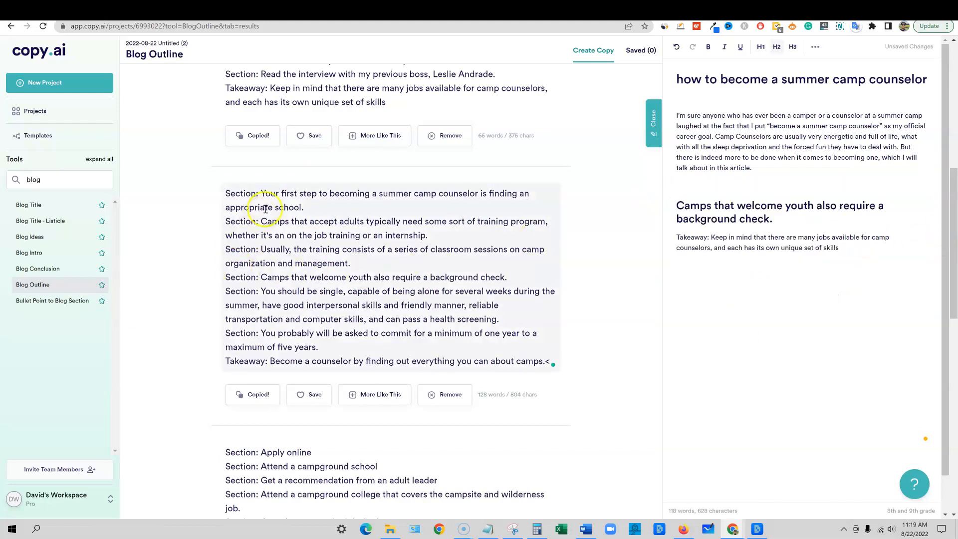
Add the H2 heading "You probably will be asked to commit for a minimum of one year to a maximum of five years." below the intro
left_click(263, 192)
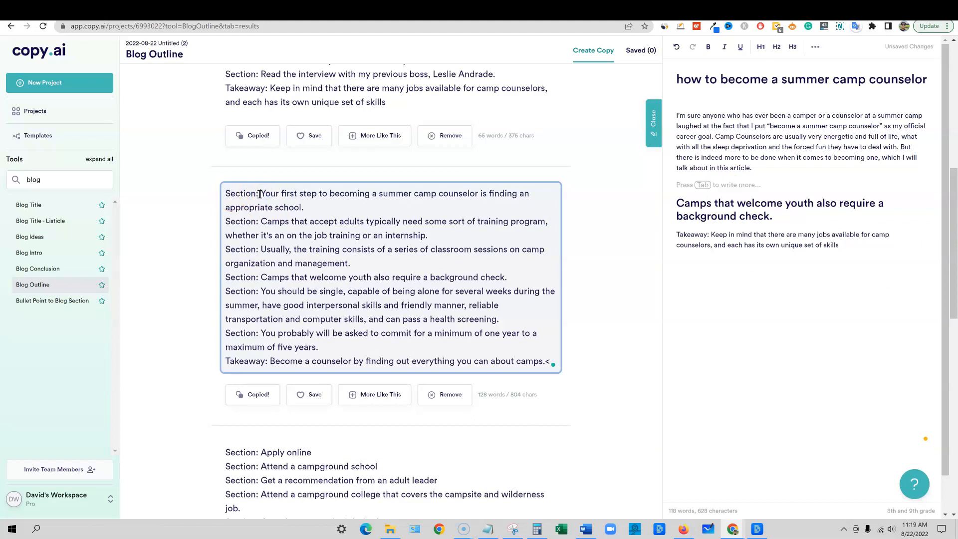
left_click_drag(265, 194, 434, 234)
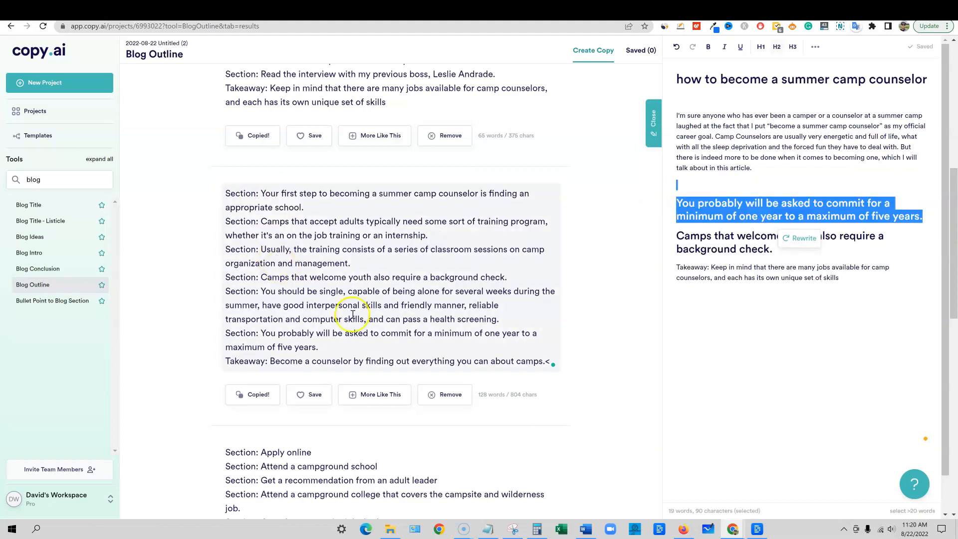
Generate copy with the Bullet Point to Blog Section tool, using the one-to-five-year commitment heading as the paragraph's main point
left_click(50, 303)
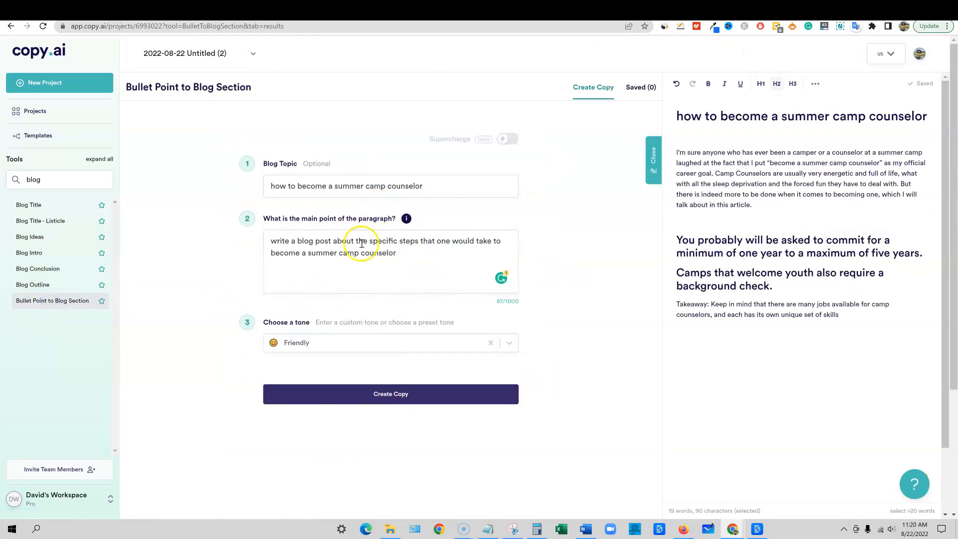
left_click_drag(397, 253, 233, 236)
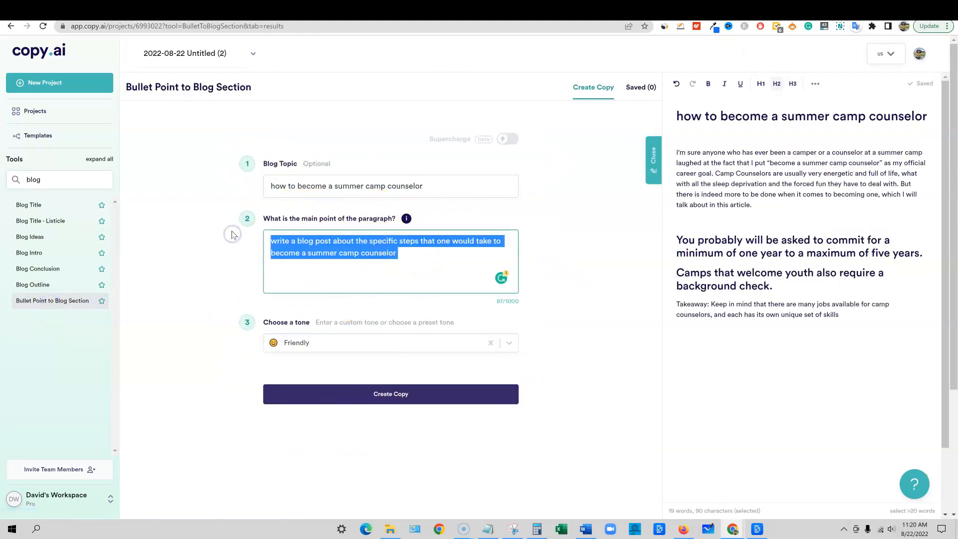
key("ctrl+v")
left_click(391, 394)
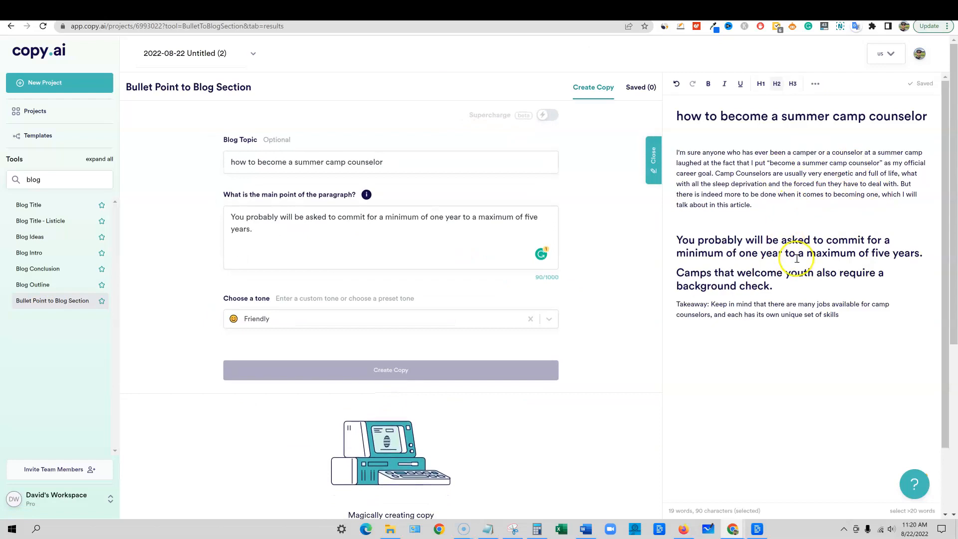
Copy the first generated result and paste it under the one-to-five-year commitment heading in the document
left_click(927, 250)
key("Return")
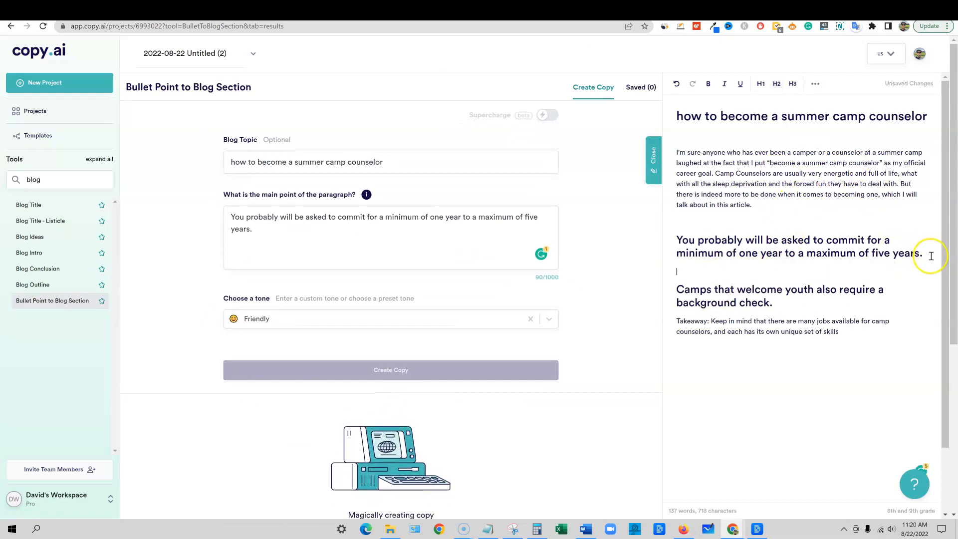
scroll(358, 300, "down", 4)
left_click(253, 448)
key("ctrl+v")
left_click_drag(780, 339, 785, 340)
scroll(786, 200, "down", 1)
scroll(773, 230, "up", 1)
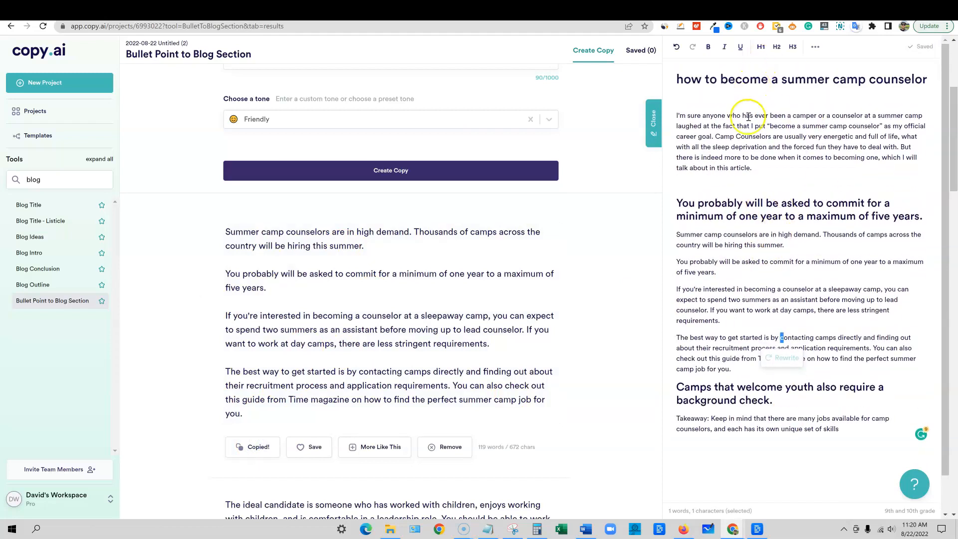
left_click_drag(684, 79, 818, 78)
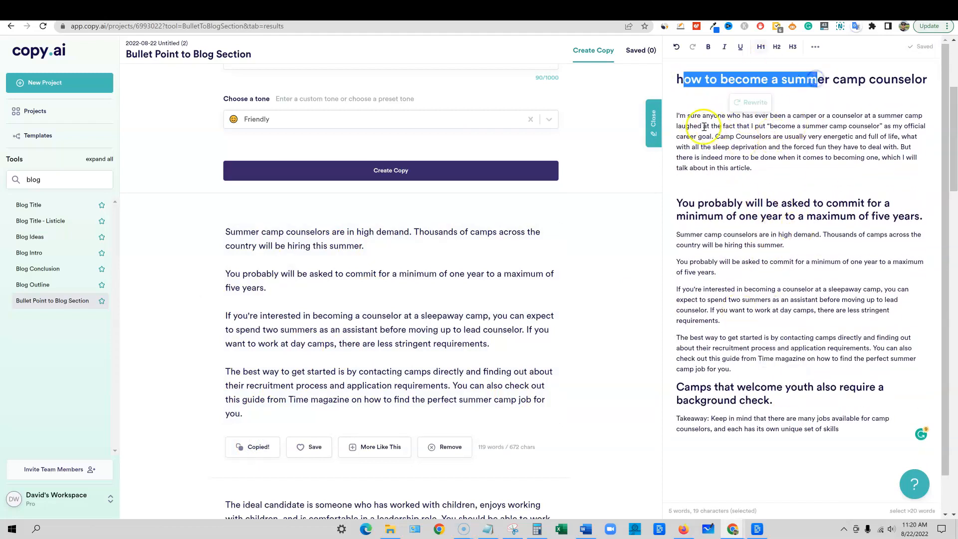
left_click_drag(701, 127, 821, 174)
left_click_drag(711, 215, 852, 216)
left_click_drag(683, 235, 868, 388)
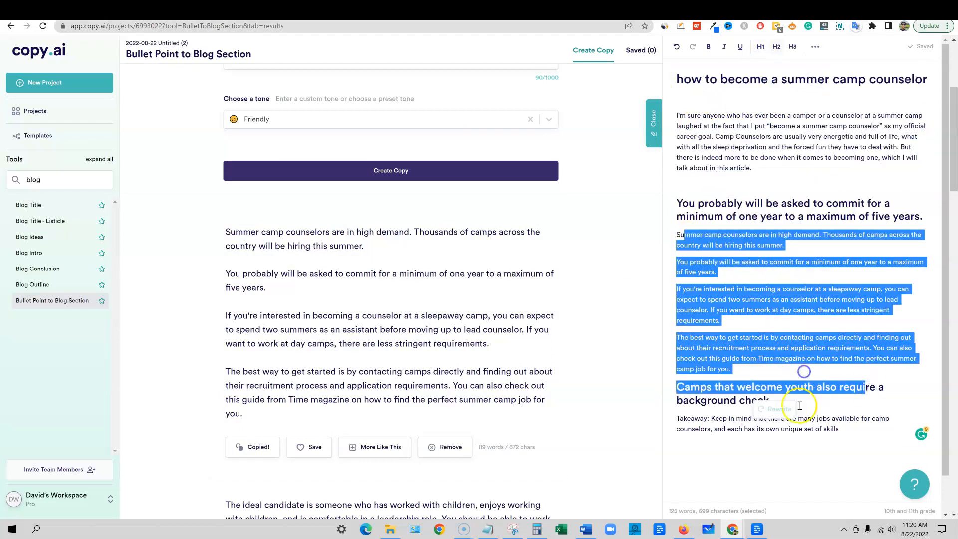
Replace the paragraph's main point with the heading "Camps that welcome youth also require a background check." and generate new copy
left_click_drag(677, 388, 809, 401)
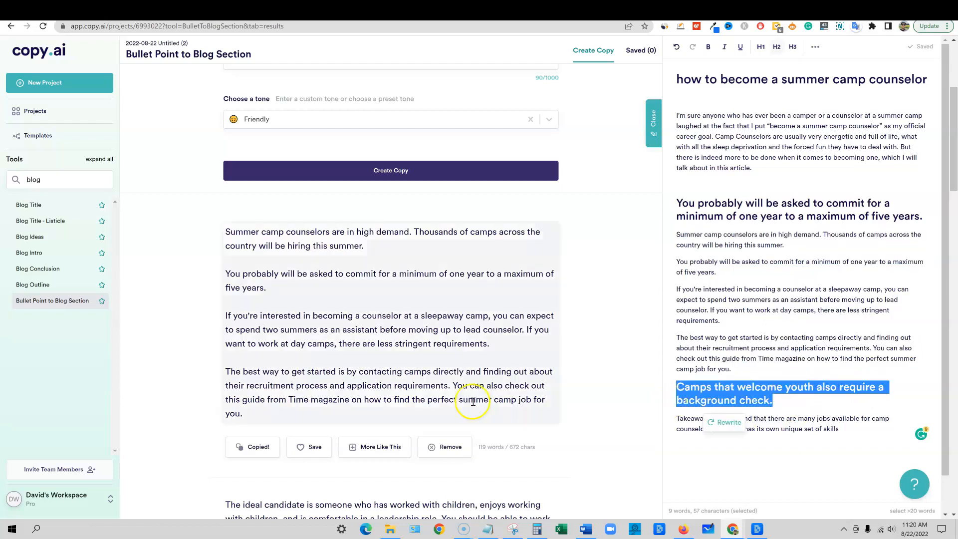
scroll(377, 314, "up", 5)
left_click_drag(350, 244, 211, 199)
key("ctrl+v")
left_click(381, 370)
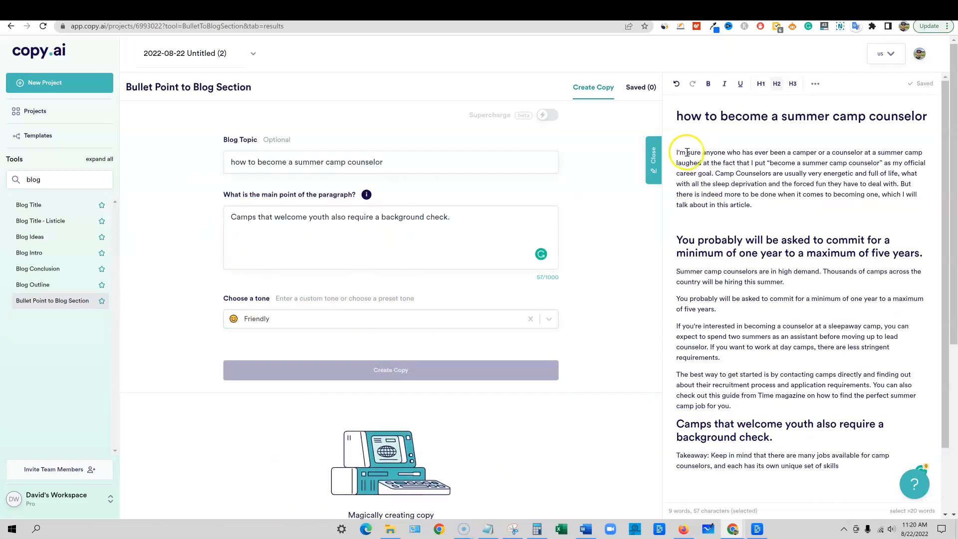
Copy the entire first generated result and paste it between the background check heading and the takeaway in the document
left_click_drag(677, 153, 821, 212)
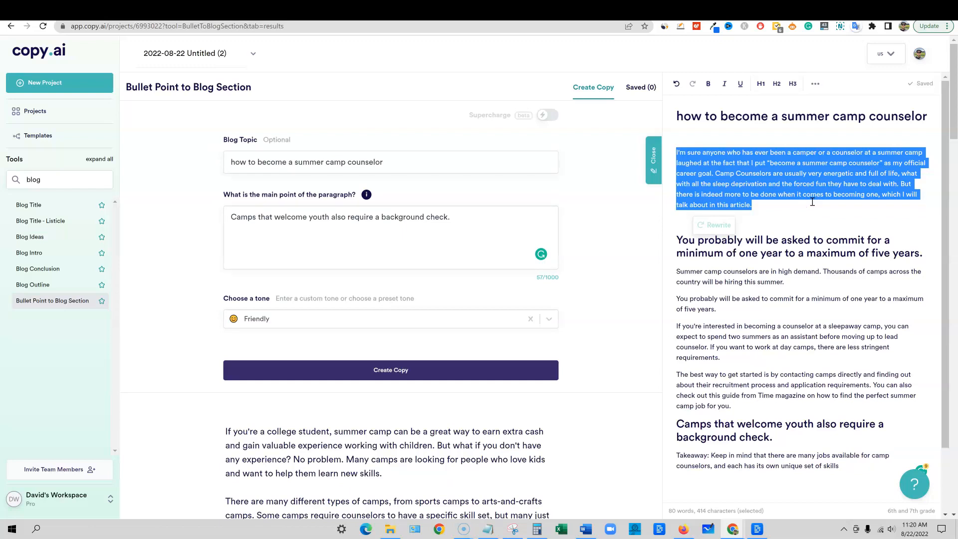
scroll(738, 252, "down", 2)
scroll(321, 314, "down", 3)
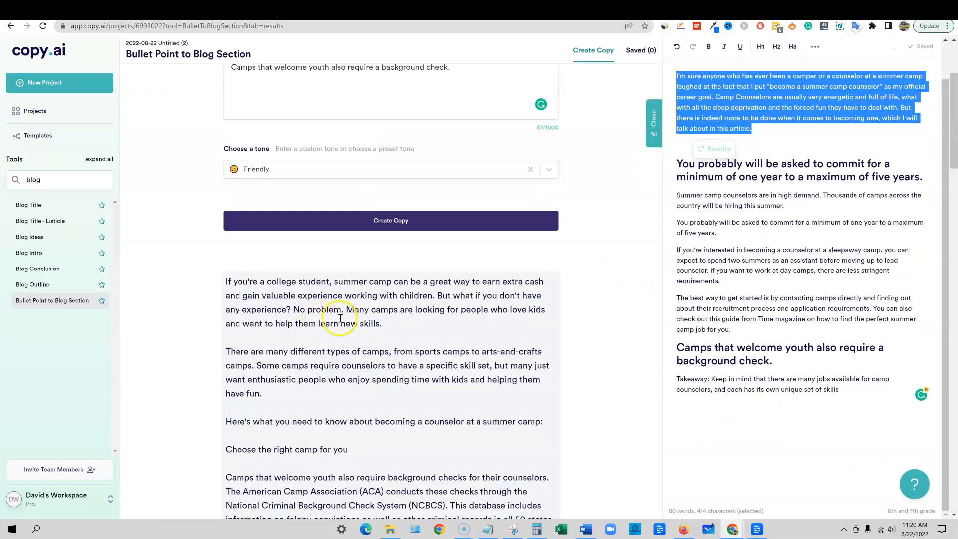
scroll(350, 327, "down", 1)
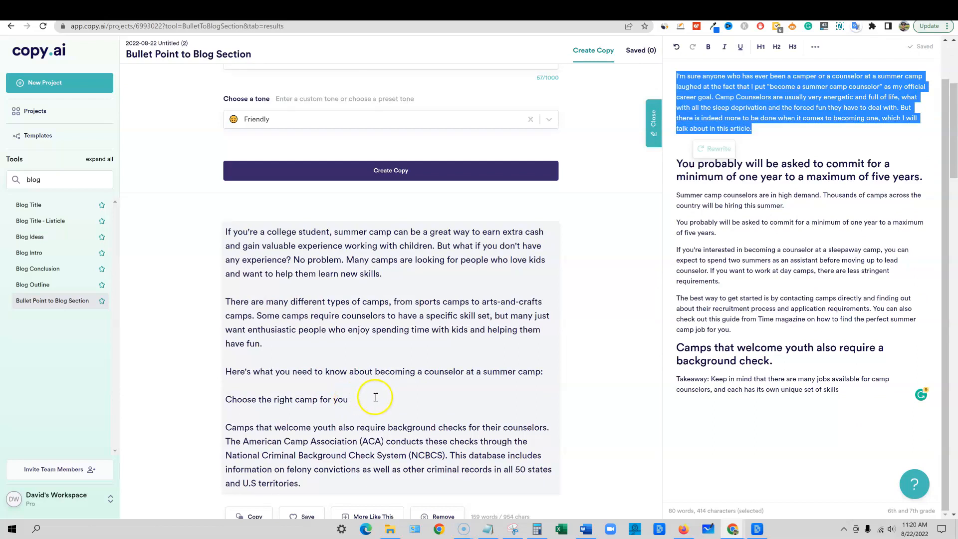
scroll(372, 394, "down", 1)
left_click(296, 435)
left_click_drag(296, 435, 193, 184)
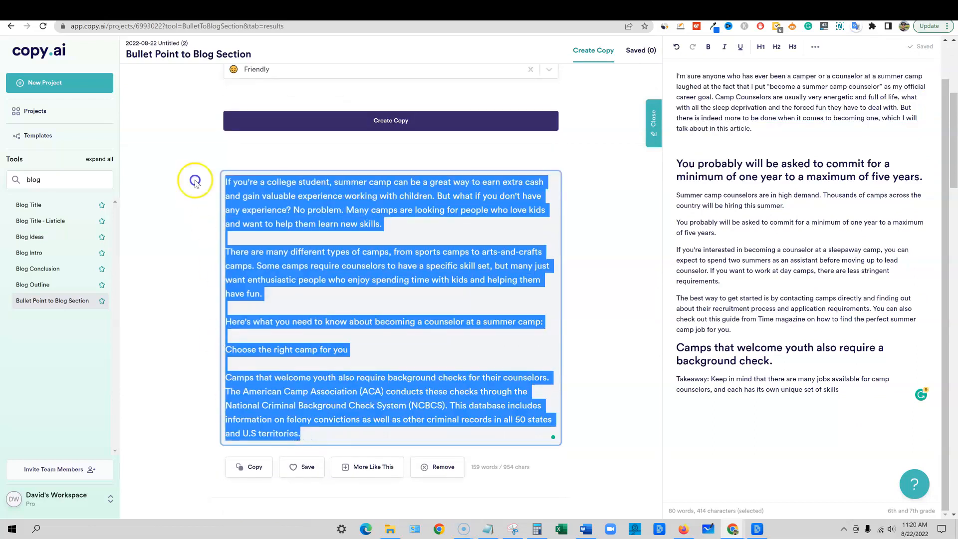
key("ctrl+c")
left_click(794, 360)
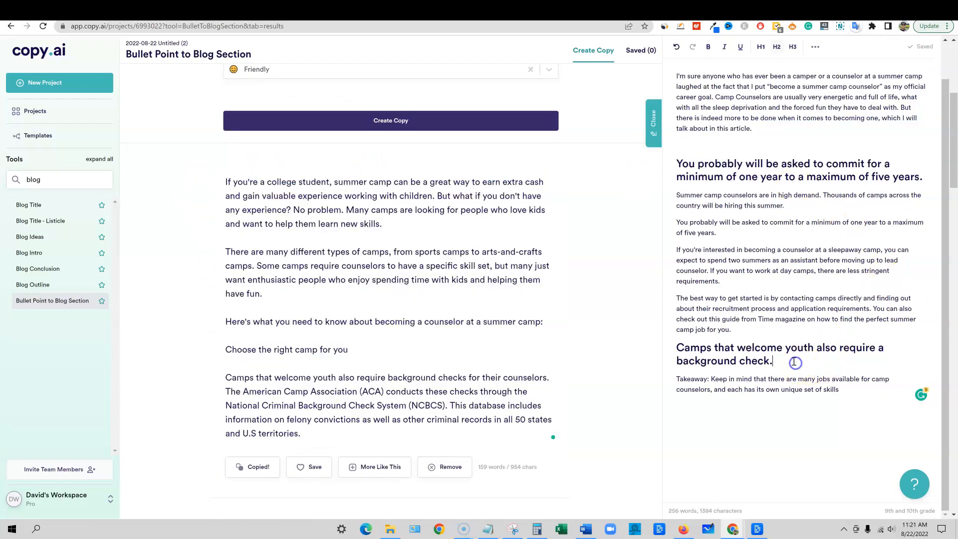
key("ctrl+v")
scroll(791, 371, "down", 3)
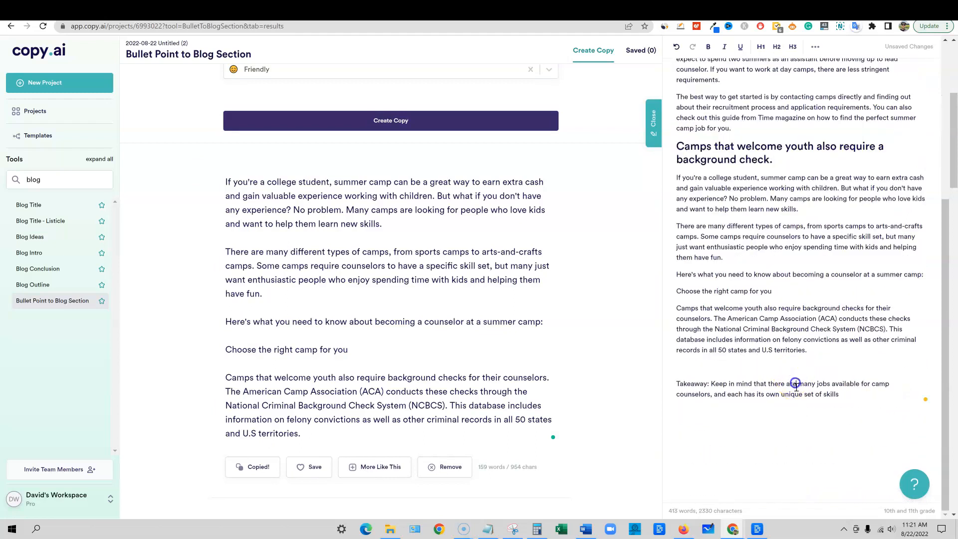
Copy the blog topic and start a new project from the Blog Post Wizard template
scroll(751, 417, "up", 2)
scroll(825, 439, "up", 10)
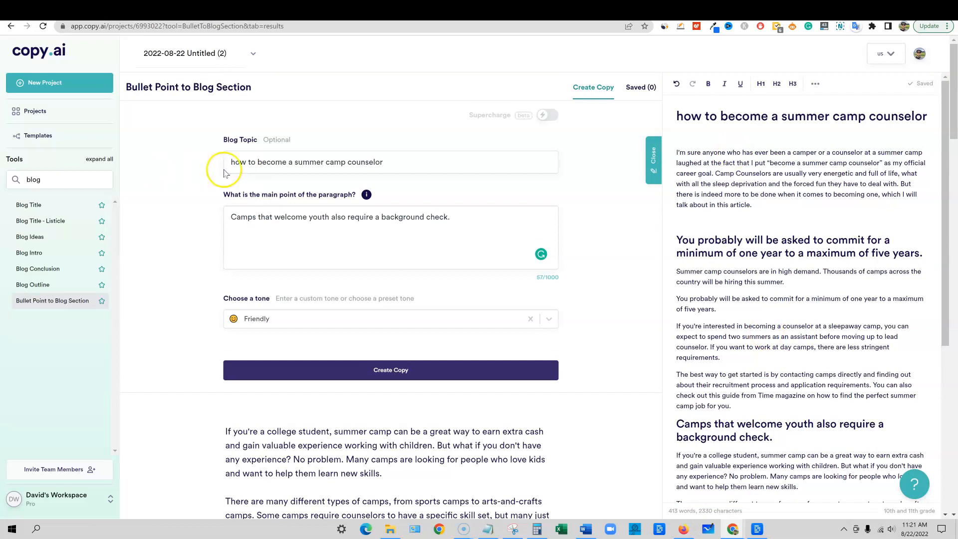
left_click_drag(378, 161, 107, 146)
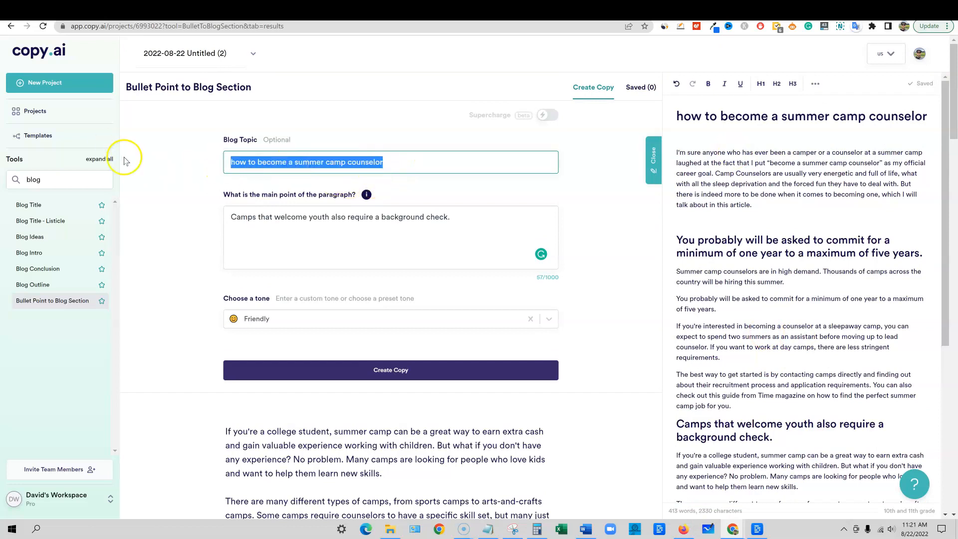
left_click(412, 162)
left_click(35, 133)
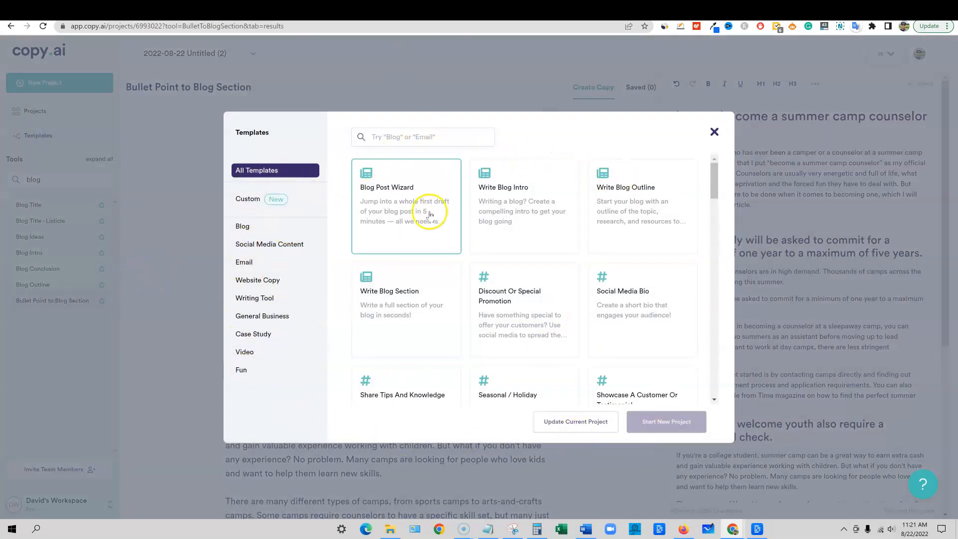
left_click(396, 202)
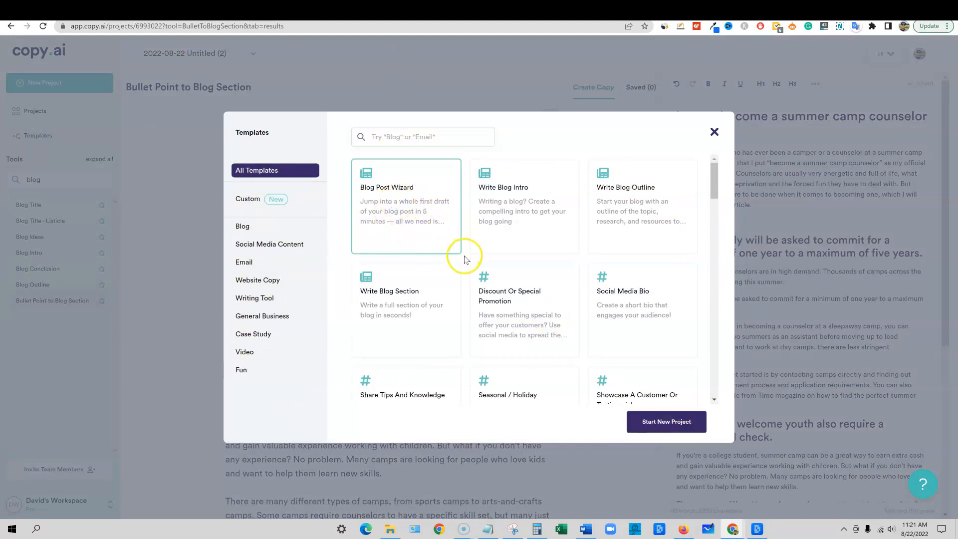
left_click(661, 421)
Generate an outline for the blog title "how to become a summer camp counselor" with the keywords "how to become a camp counselor"
left_click(431, 86)
key("ctrl+v")
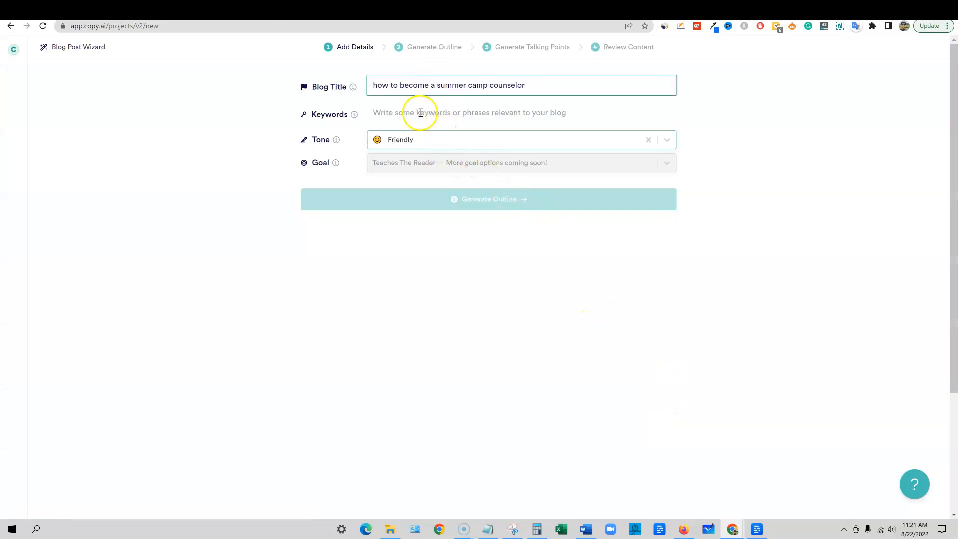
left_click(416, 112)
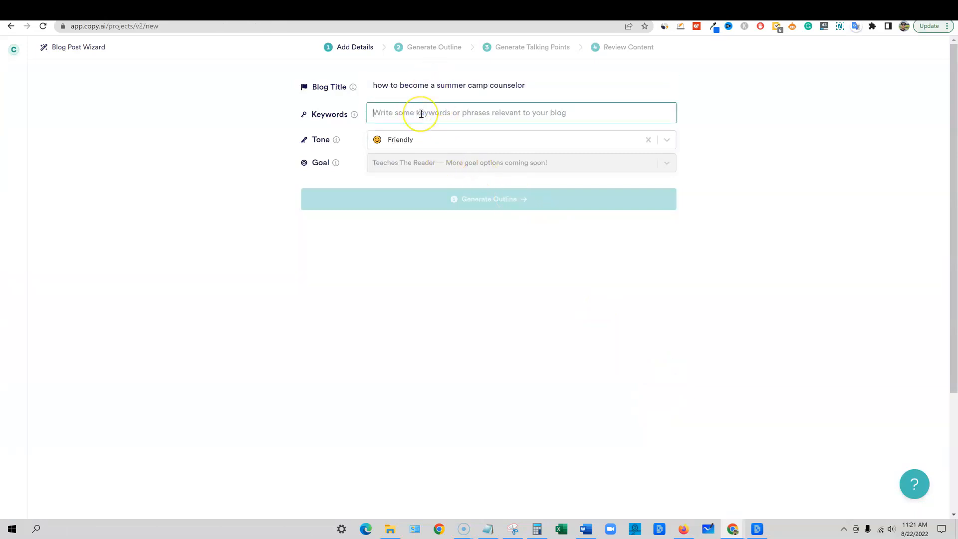
key("ctrl+v")
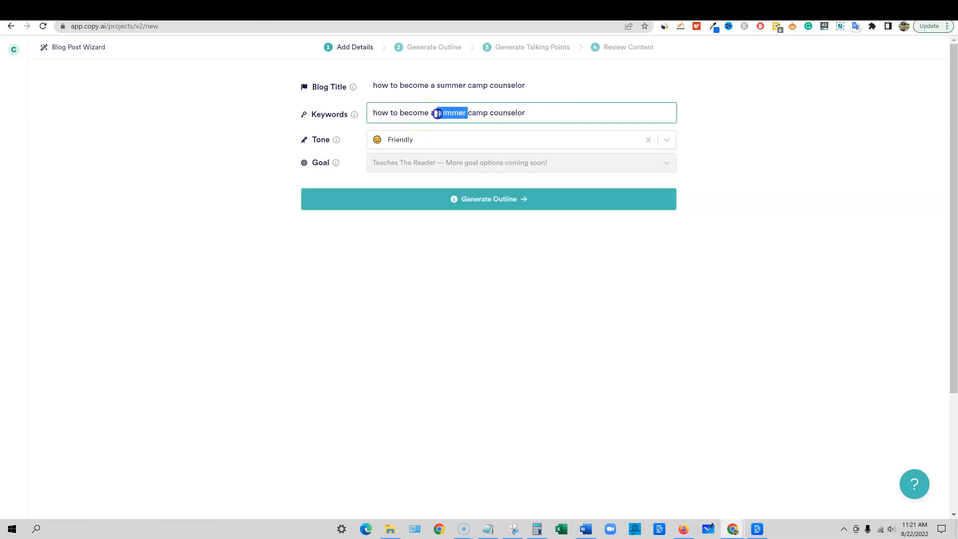
key("BackSpace")
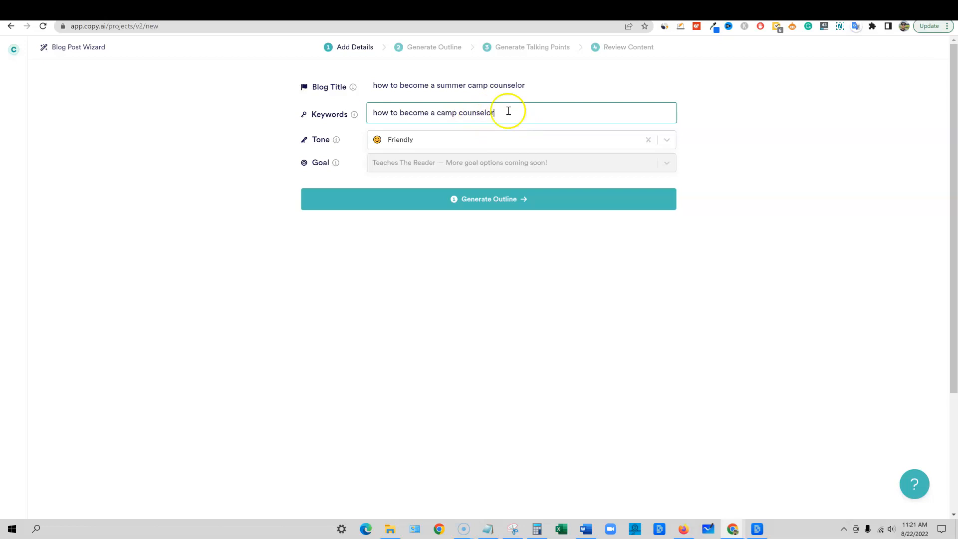
left_click(499, 199)
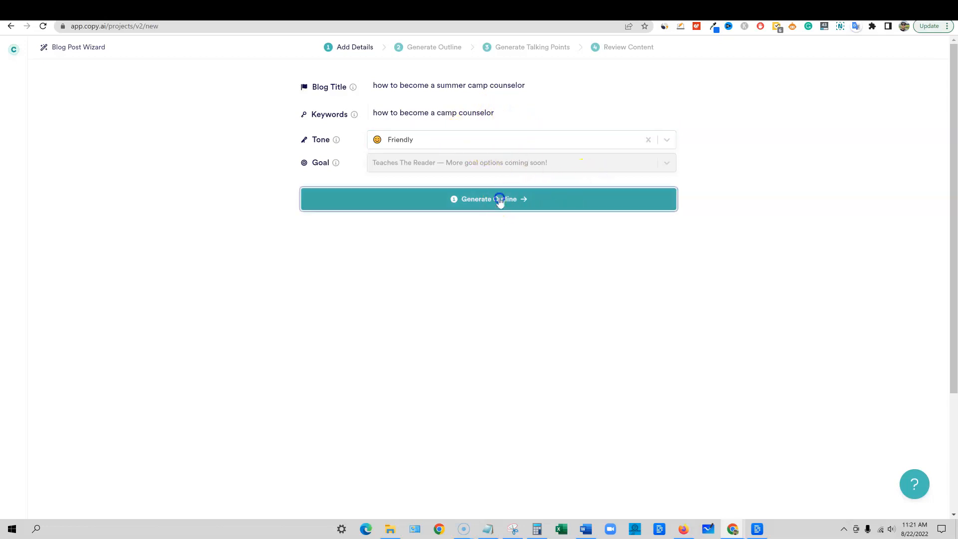
left_click(422, 281)
Delete the subtitle section containing the post date and author from the generated outline
scroll(424, 287, "down", 2)
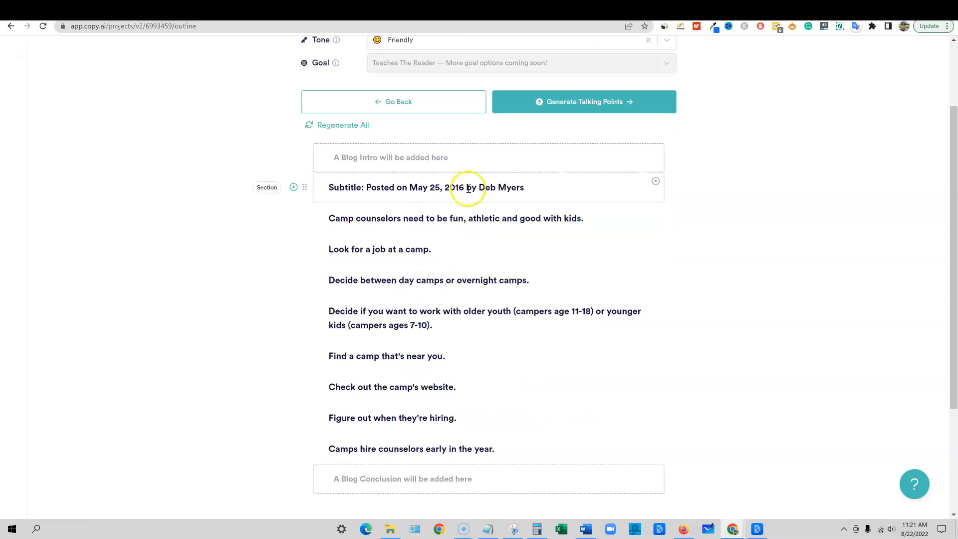
left_click(658, 183)
left_click(557, 249)
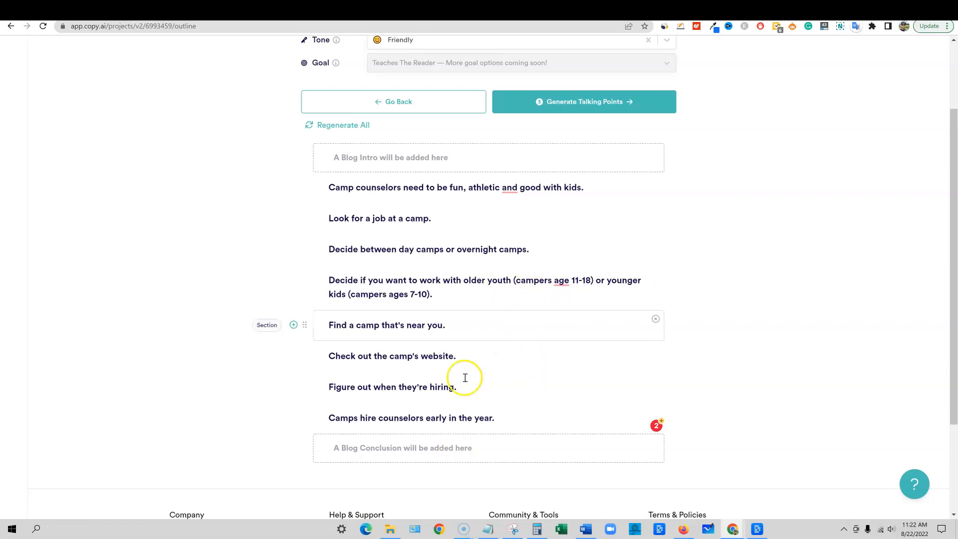
Review the remaining outline sections and generate talking points for them
scroll(499, 389, "down", 3)
scroll(601, 411, "up", 4)
scroll(574, 410, "down", 4)
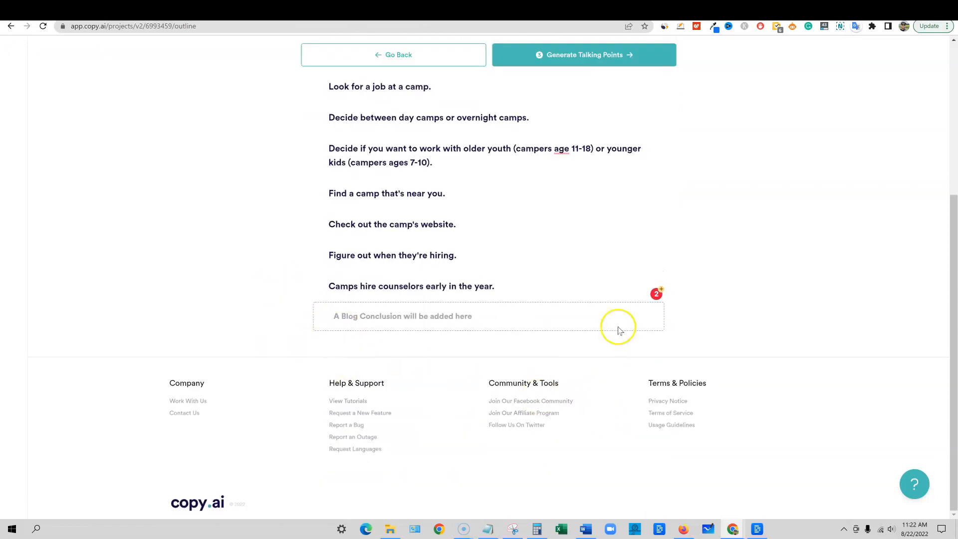
scroll(623, 315, "up", 2)
scroll(632, 306, "down", 2)
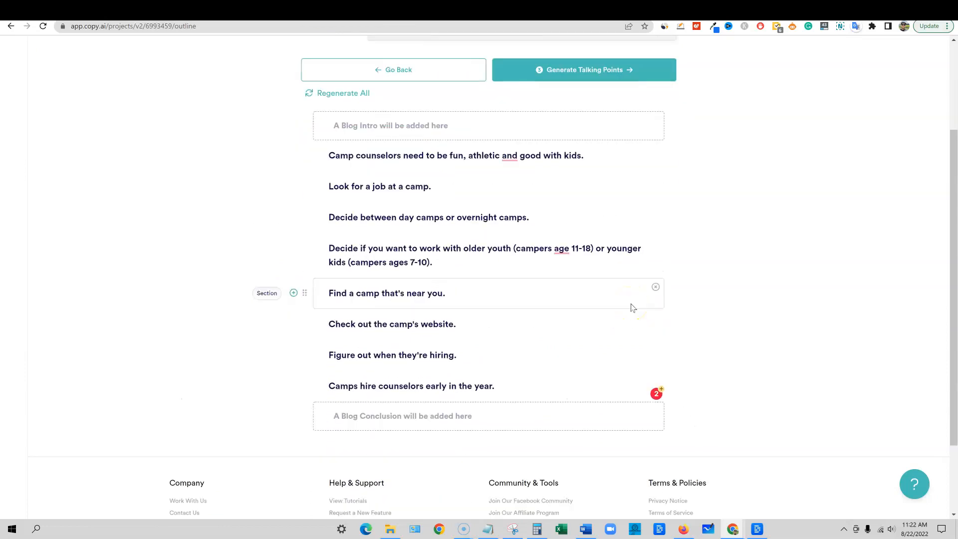
scroll(631, 305, "up", 2)
left_click(589, 170)
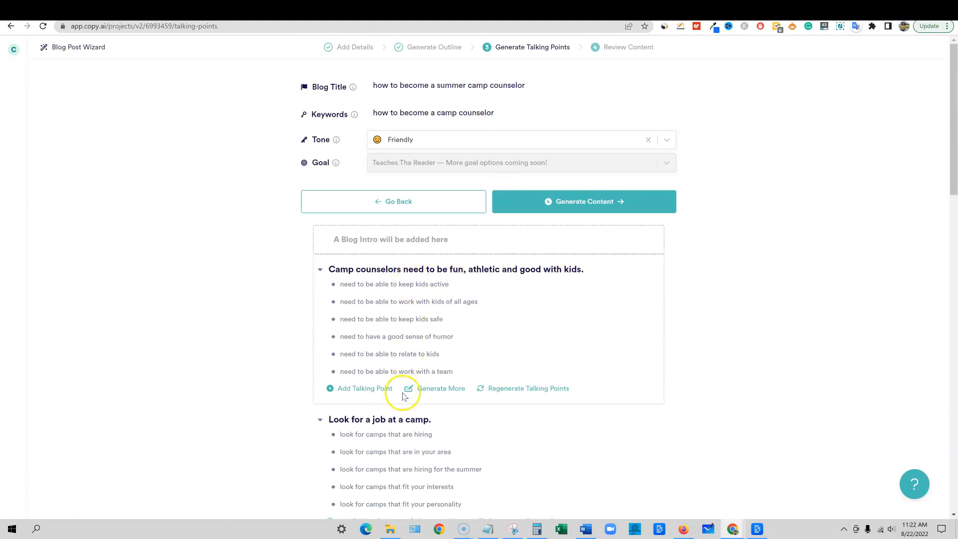
Look through the talking points of each section and generate the blog content from them
scroll(444, 389, "down", 2)
scroll(444, 389, "down", 16)
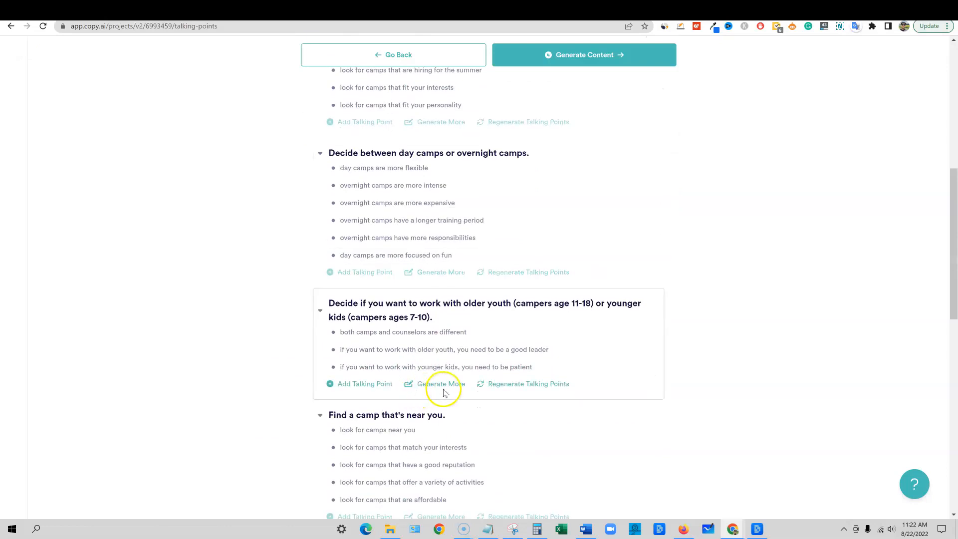
scroll(455, 388, "up", 18)
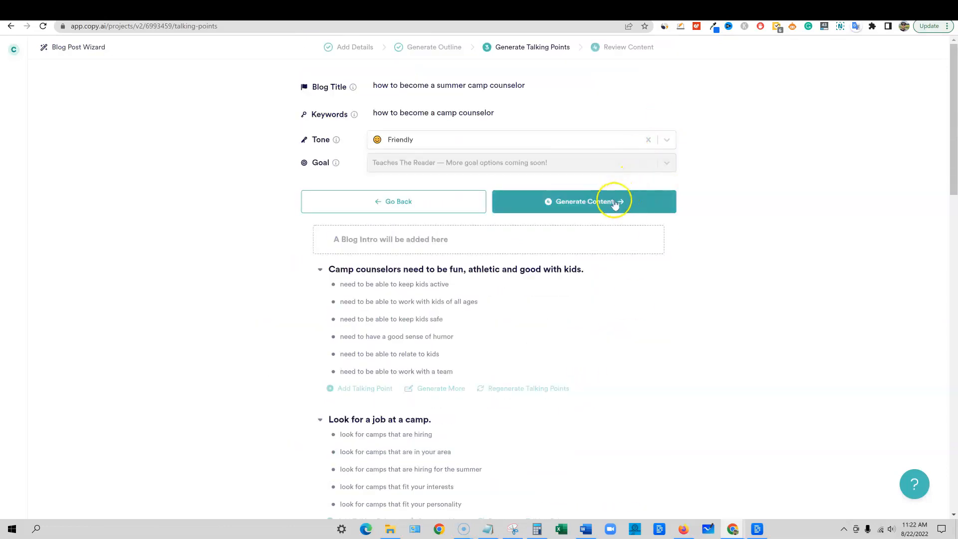
left_click(615, 201)
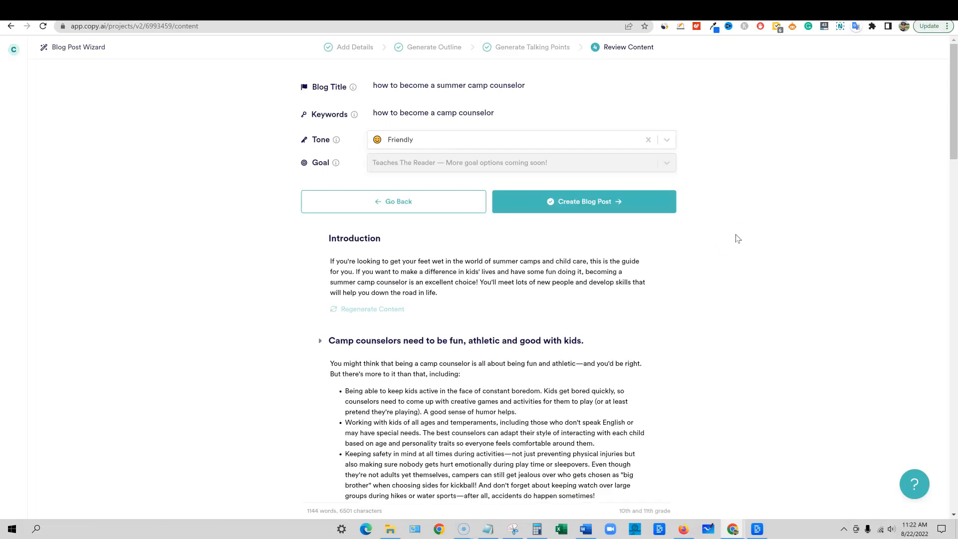
scroll(727, 256, "down", 4)
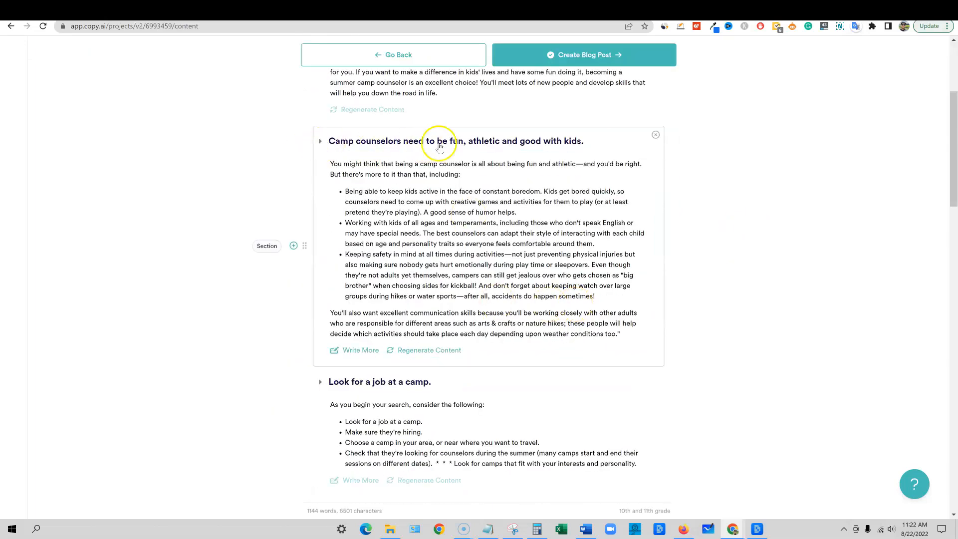
Look through the generated content of every section and create the blog post from it
scroll(457, 303, "down", 1)
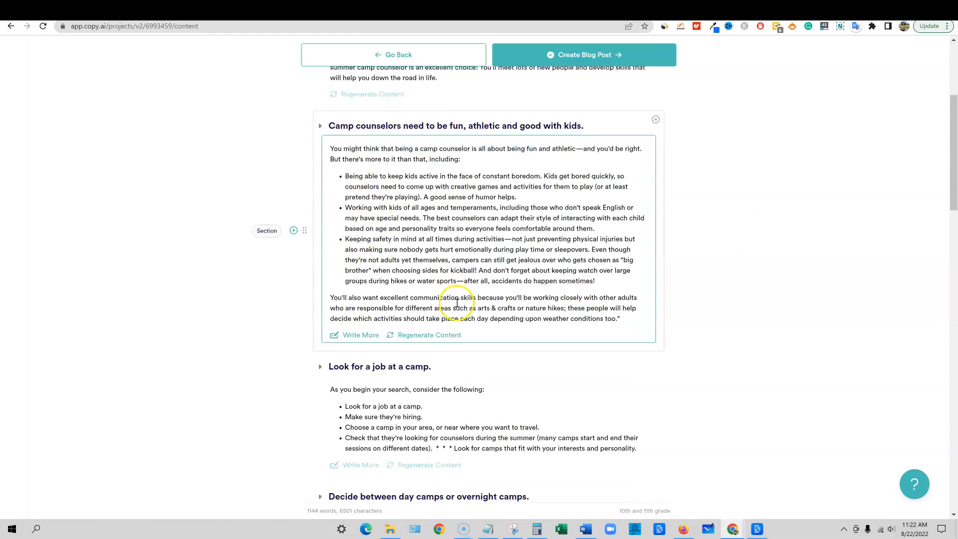
scroll(456, 303, "down", 5)
scroll(407, 319, "down", 9)
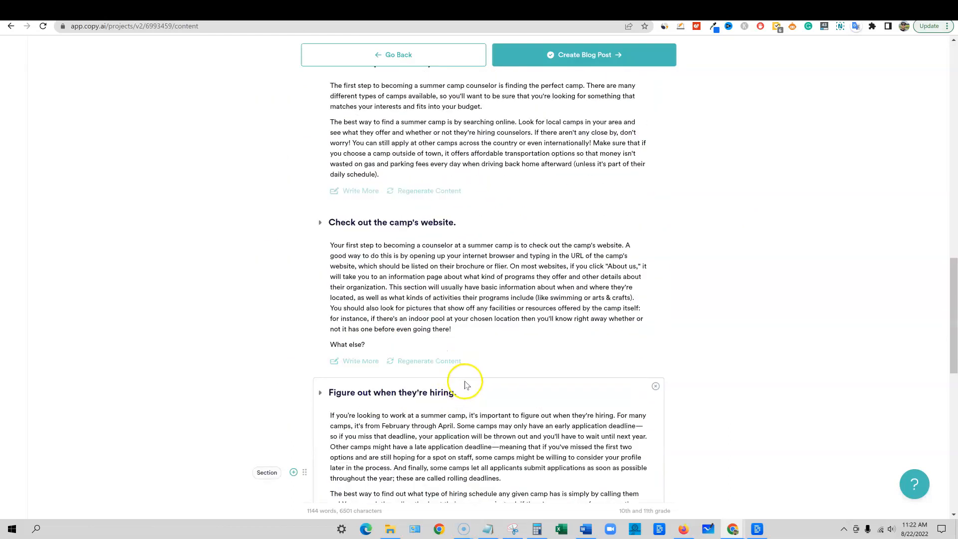
scroll(465, 384, "down", 5)
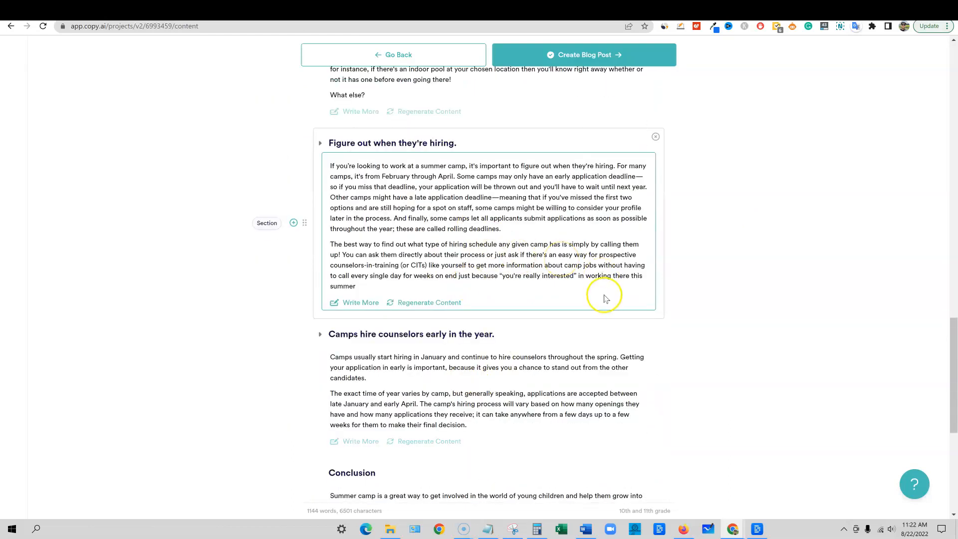
scroll(633, 318, "down", 6)
scroll(633, 320, "up", 5)
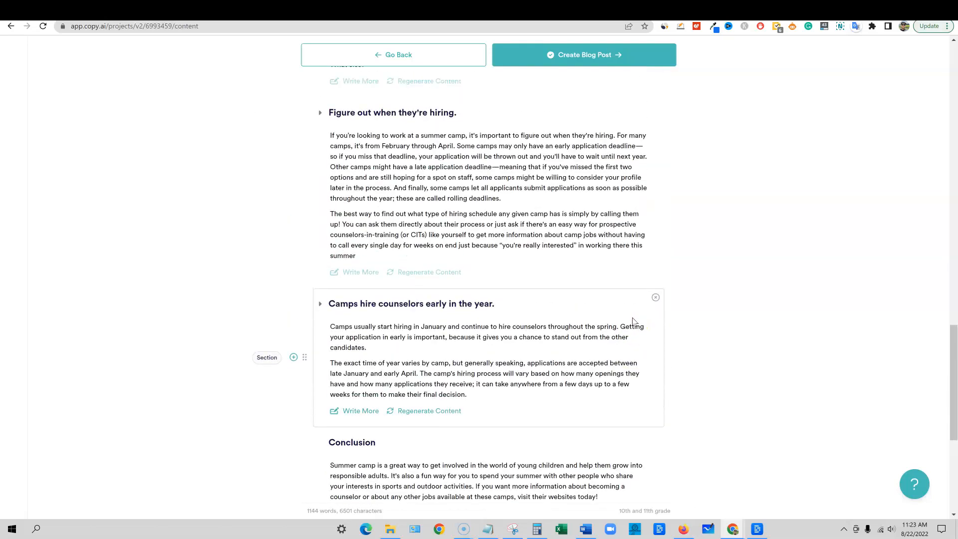
scroll(633, 320, "up", 20)
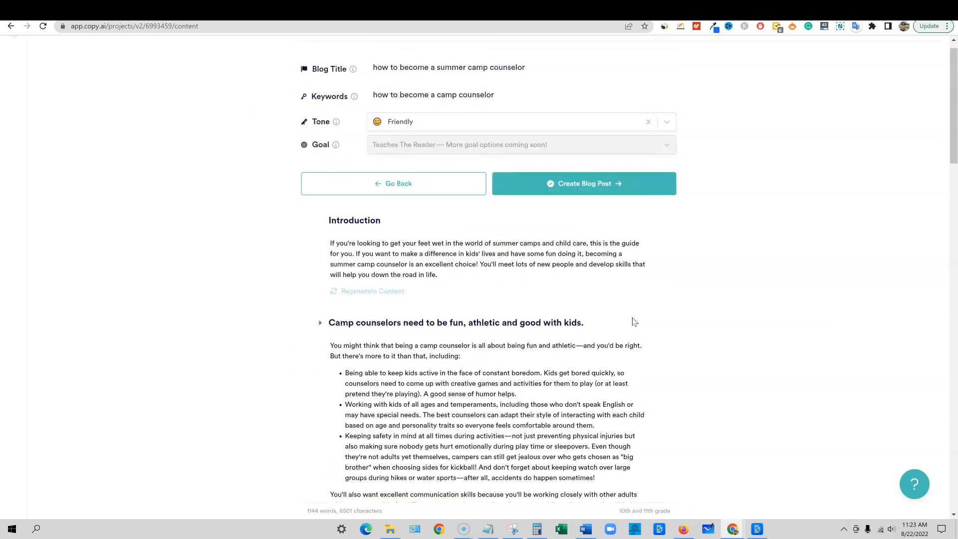
scroll(634, 322, "up", 2)
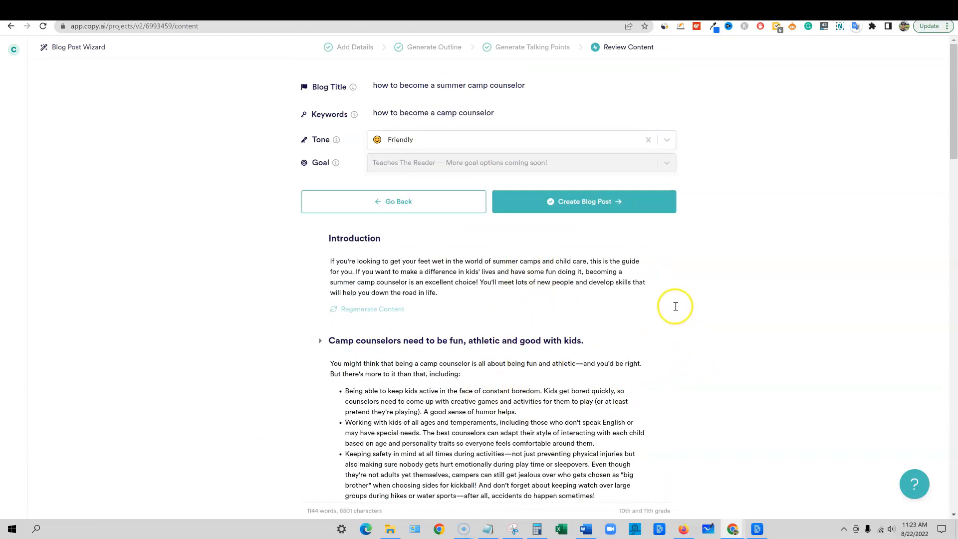
left_click(586, 203)
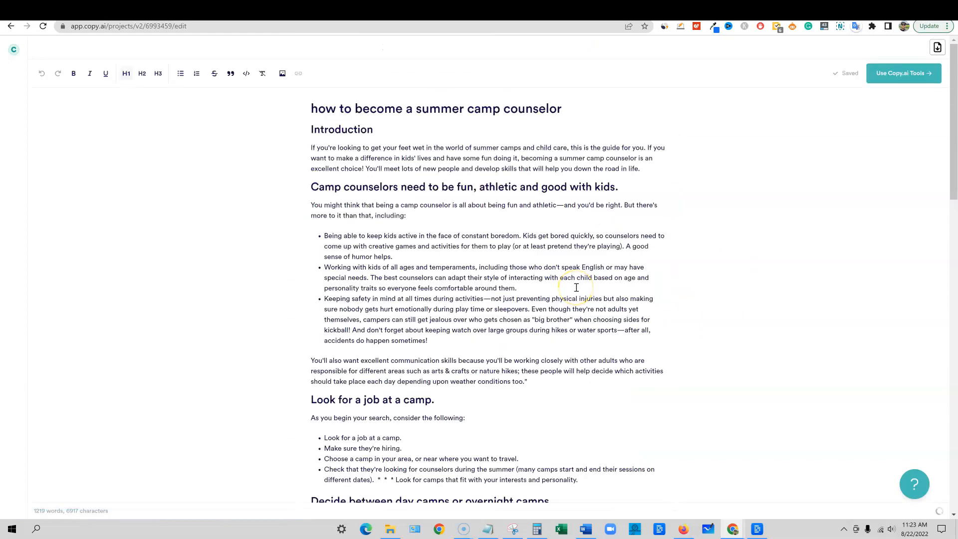
Split the first paragraph under "Figure out when they're hiring." before the sentence starting "Other camps might have a late application deadline"
scroll(396, 306, "down", 8)
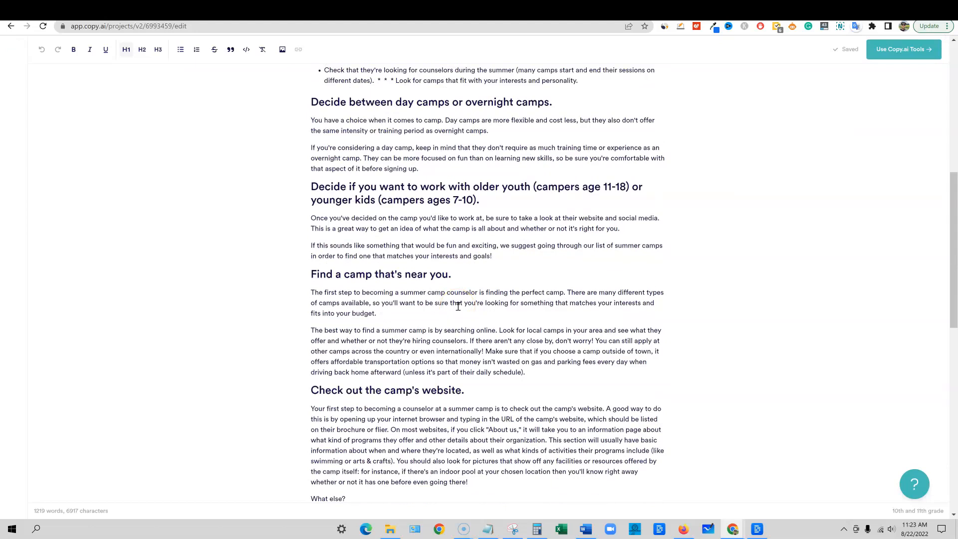
scroll(457, 306, "up", 6)
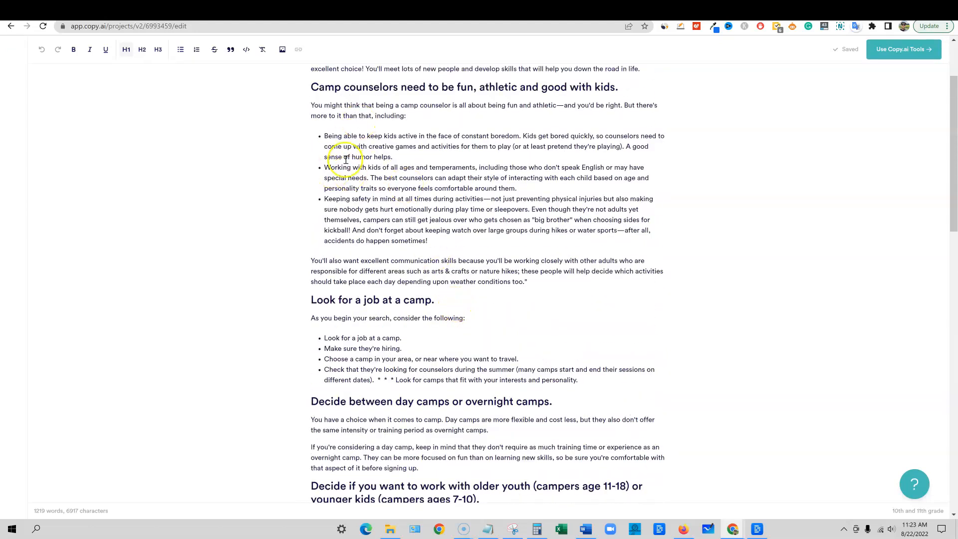
scroll(407, 250, "down", 3)
scroll(509, 334, "down", 5)
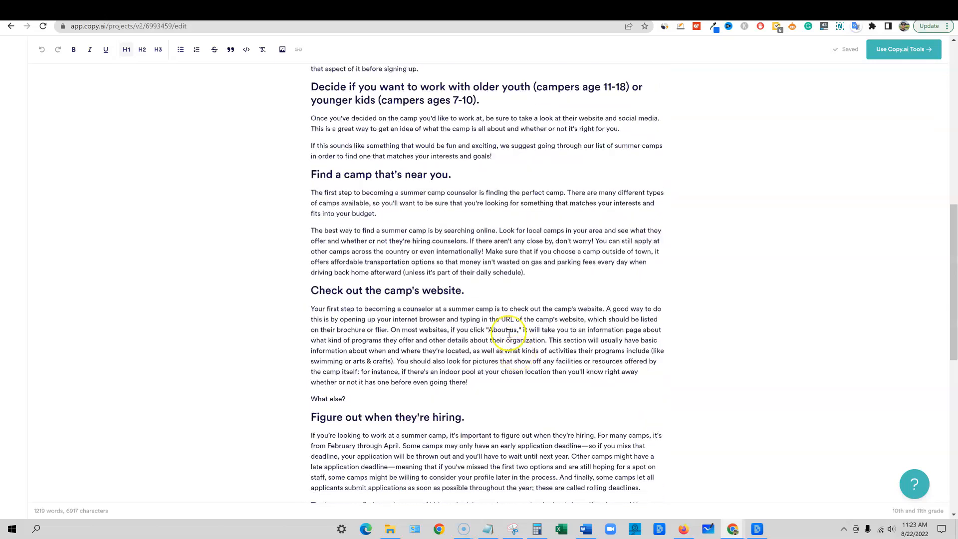
scroll(456, 402, "down", 6)
scroll(499, 380, "up", 2)
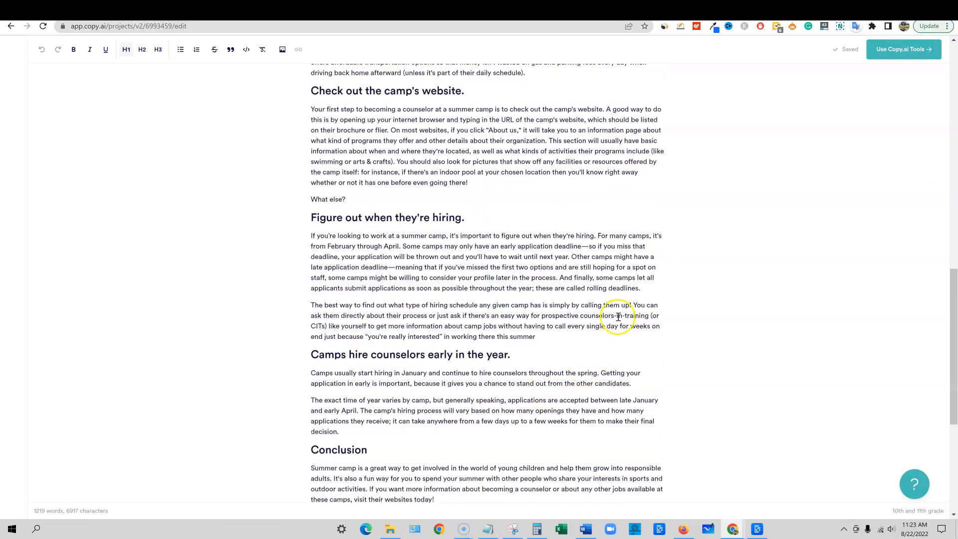
key("Return")
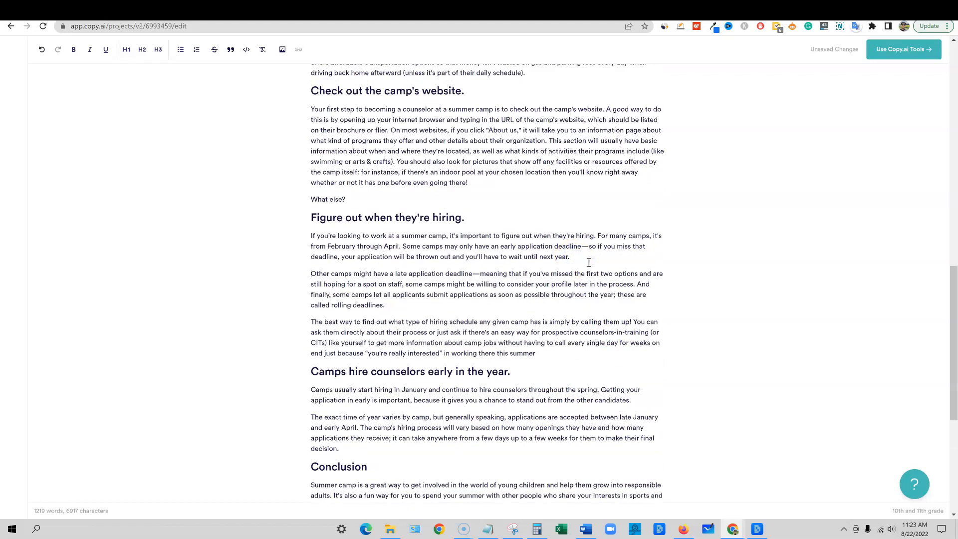
Split the website section's paragraph before "This section will usually" and the nearby-camp section's second paragraph before "Make sure that if you choose"
scroll(549, 190, "up", 1)
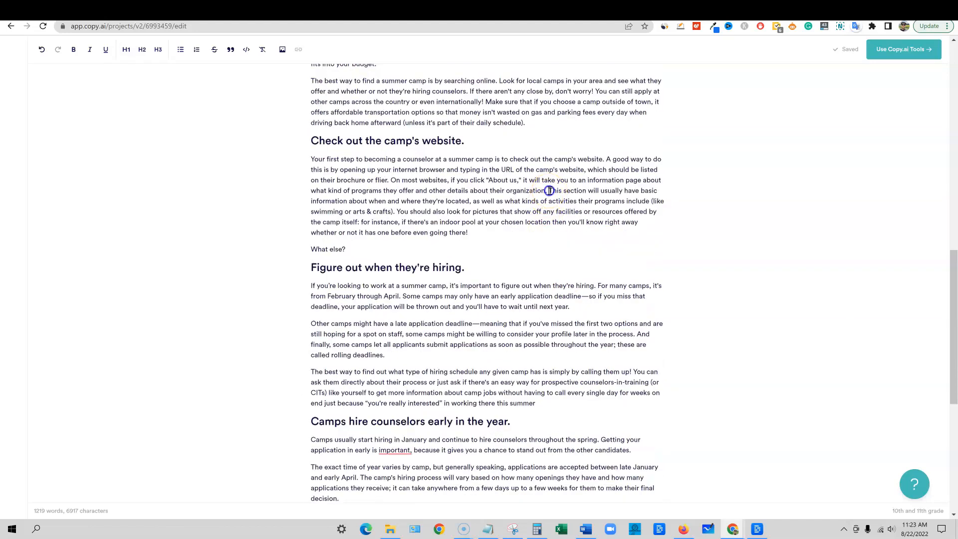
key("Return")
scroll(503, 210, "up", 2)
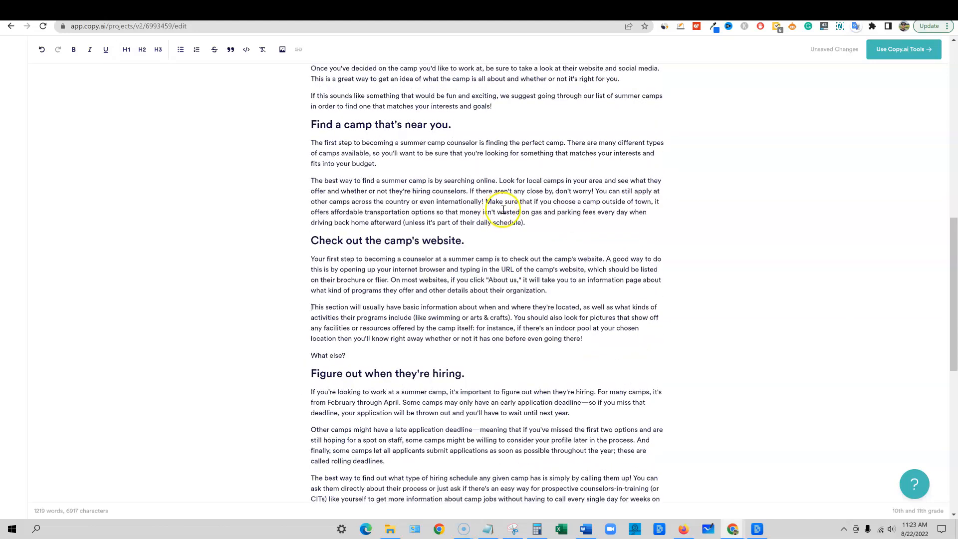
key("Return")
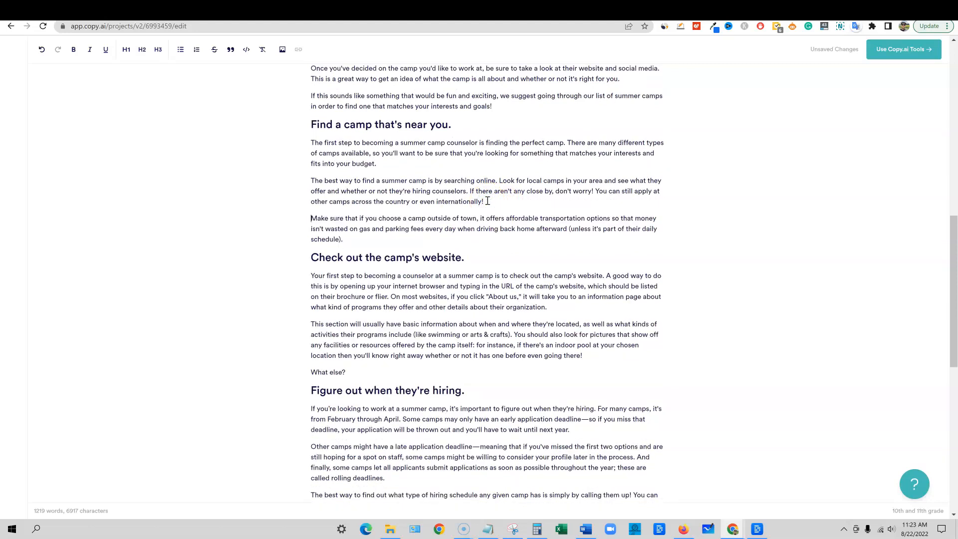
Look over the whole post and select its full text to check the word count, then clear the selection
scroll(522, 342, "up", 4)
scroll(524, 342, "up", 4)
scroll(524, 342, "up", 2)
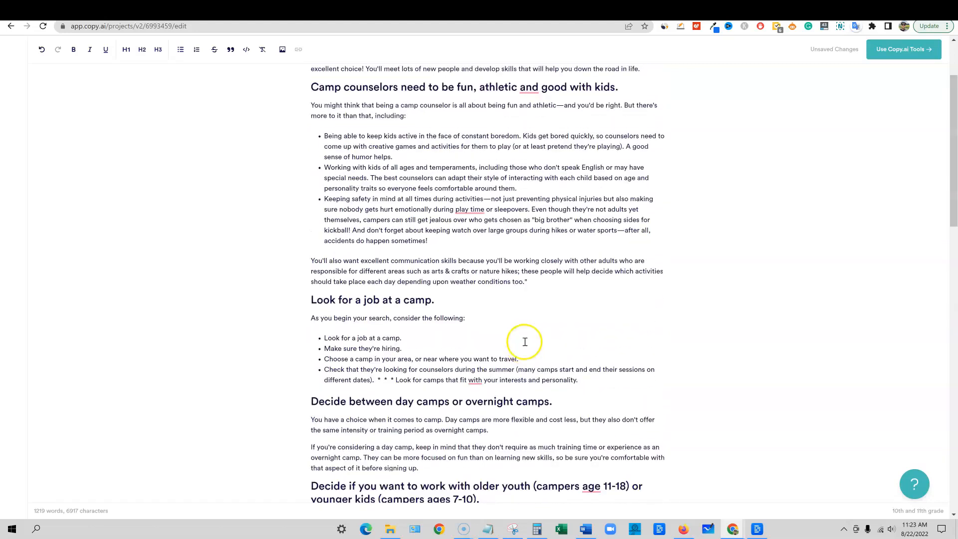
scroll(559, 364, "up", 3)
scroll(565, 393, "down", 6)
scroll(566, 393, "down", 14)
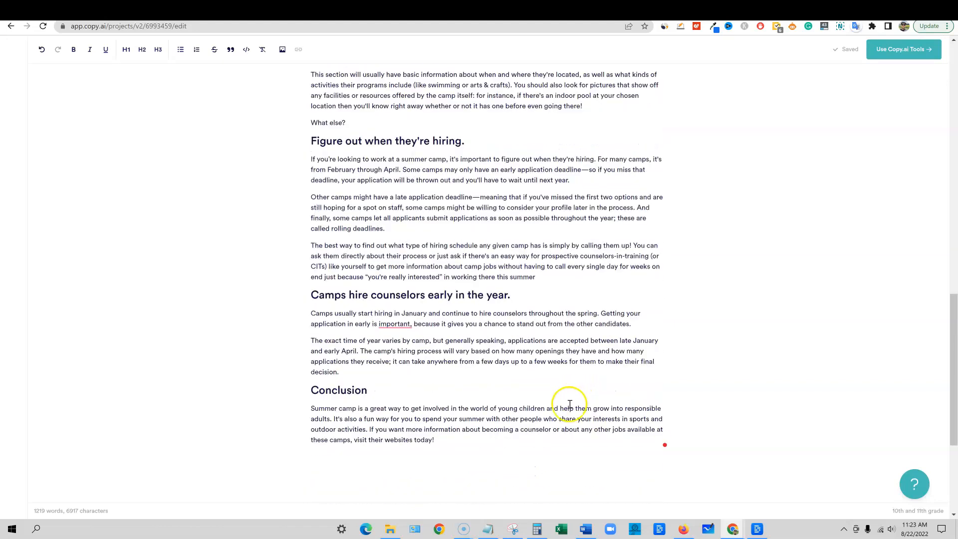
scroll(541, 439, "down", 1)
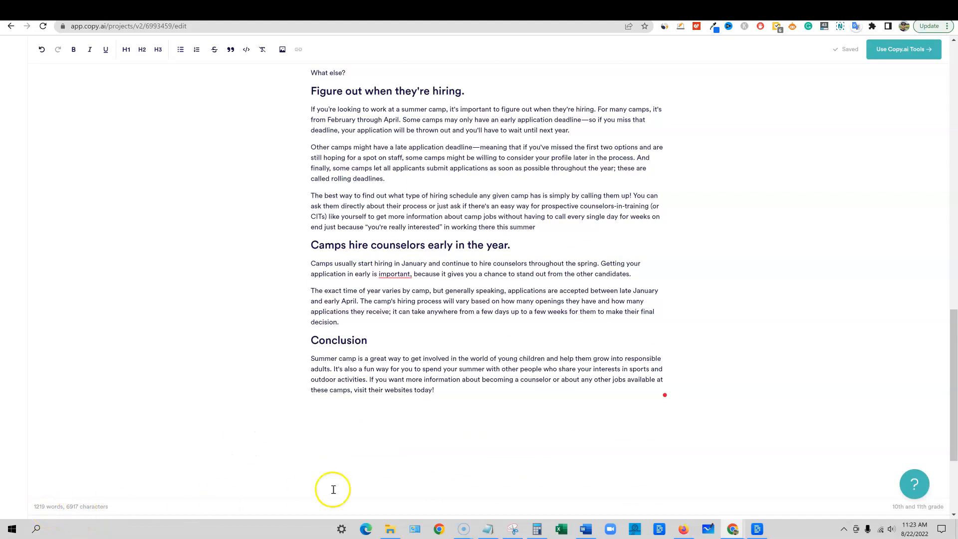
left_click_drag(435, 390, 293, 98)
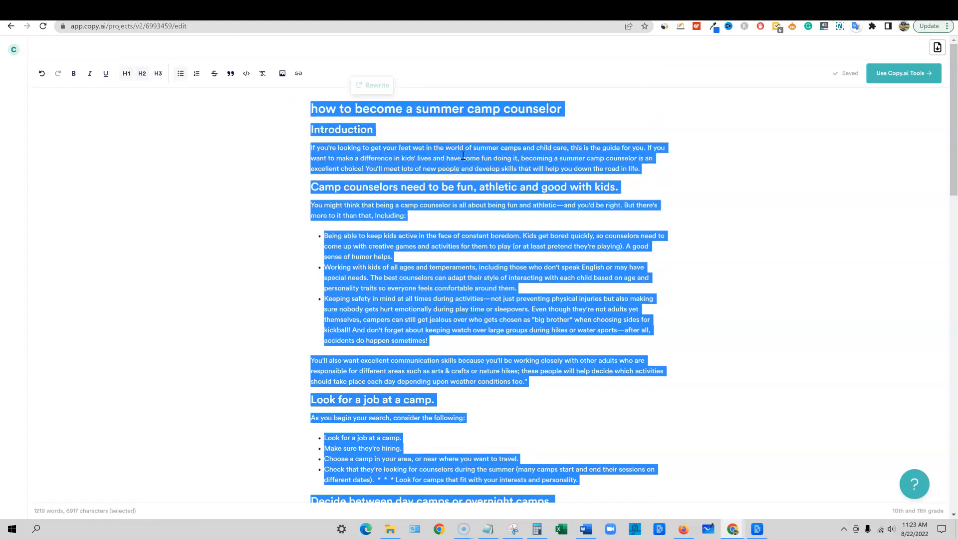
left_click(588, 206)
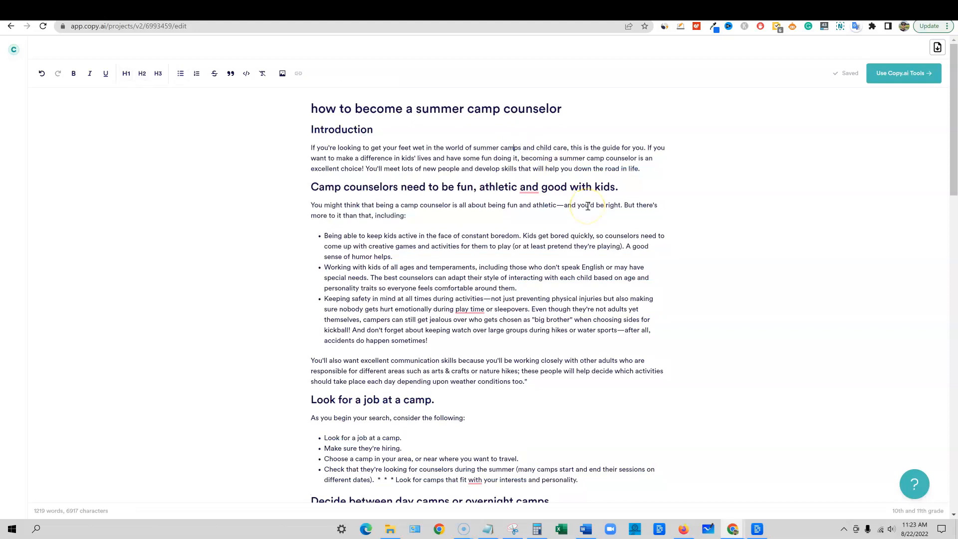
left_click(488, 529)
left_click(336, 170)
left_click_drag(248, 167, 597, 169)
left_click_drag(409, 248, 190, 249)
left_click(410, 293)
left_click(158, 252)
Open the Crazy Youtube Ideas tool from the social media tools in a new project, skipping the project title and website
left_click(14, 49)
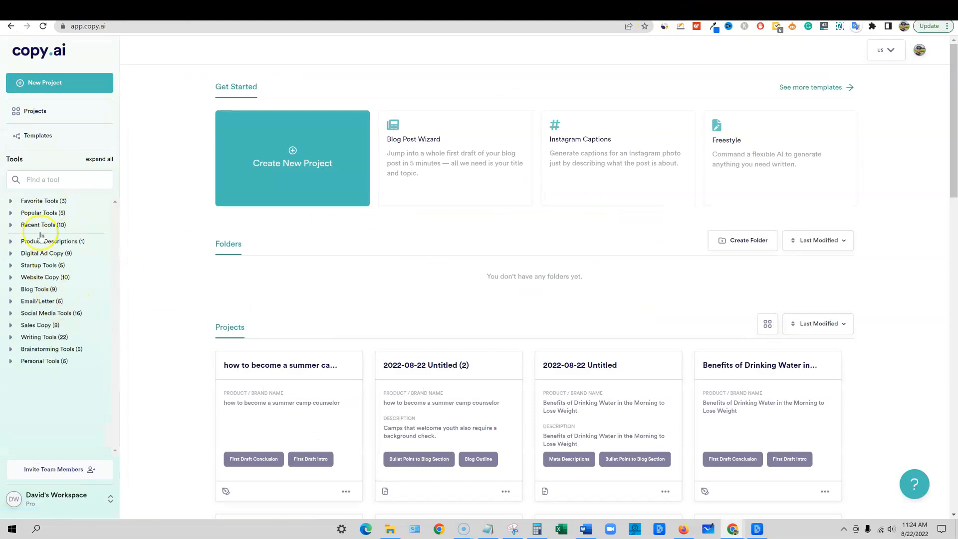
left_click(9, 313)
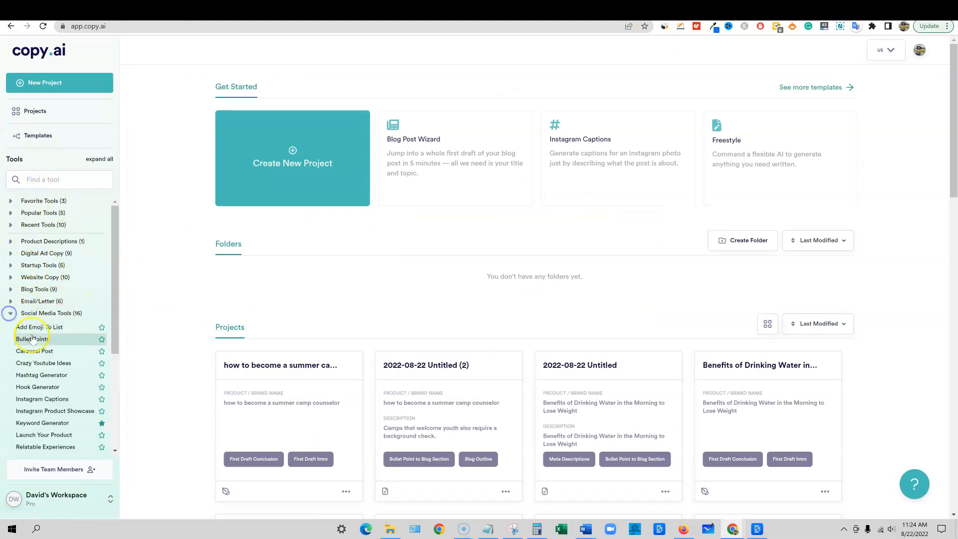
scroll(74, 340, "down", 1)
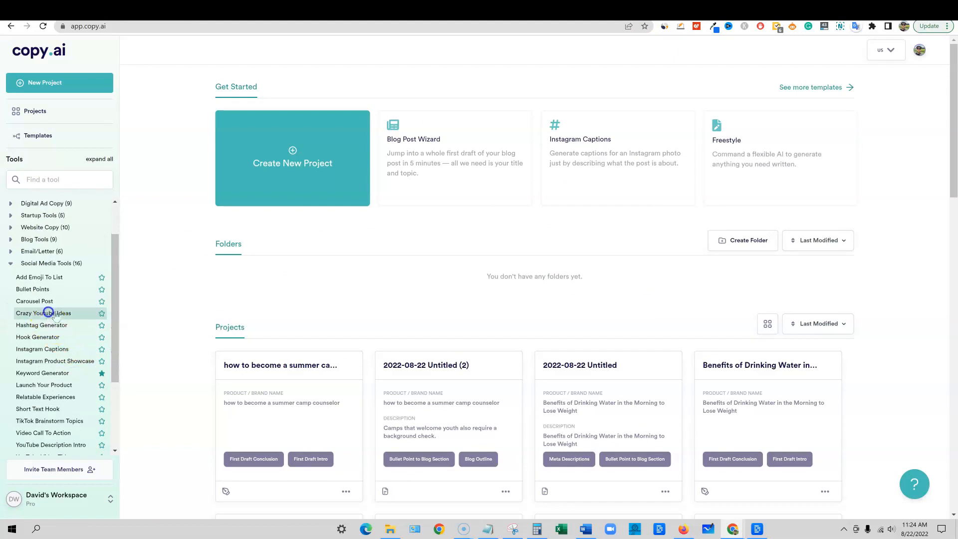
left_click(46, 313)
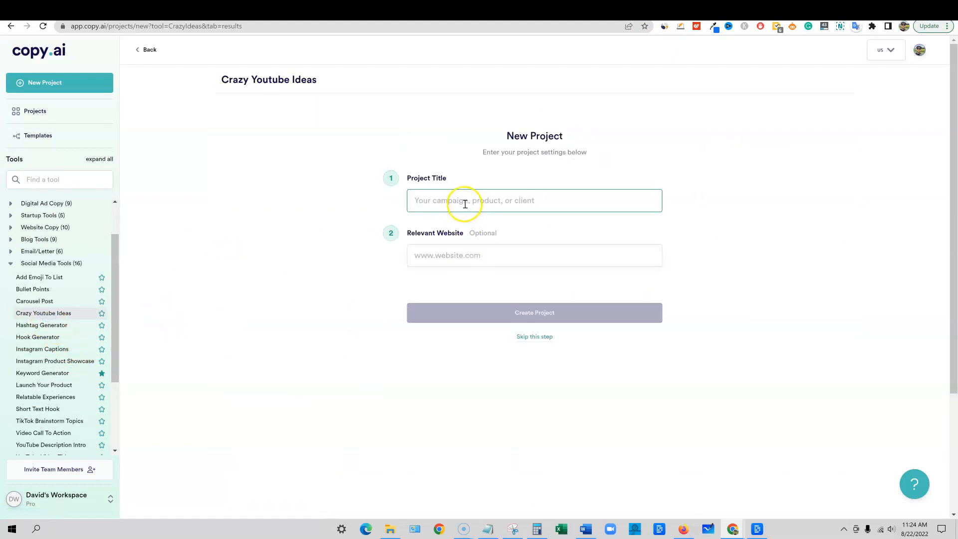
left_click(532, 336)
Generate video ideas for the product description "make money online blogging"
left_click(326, 199)
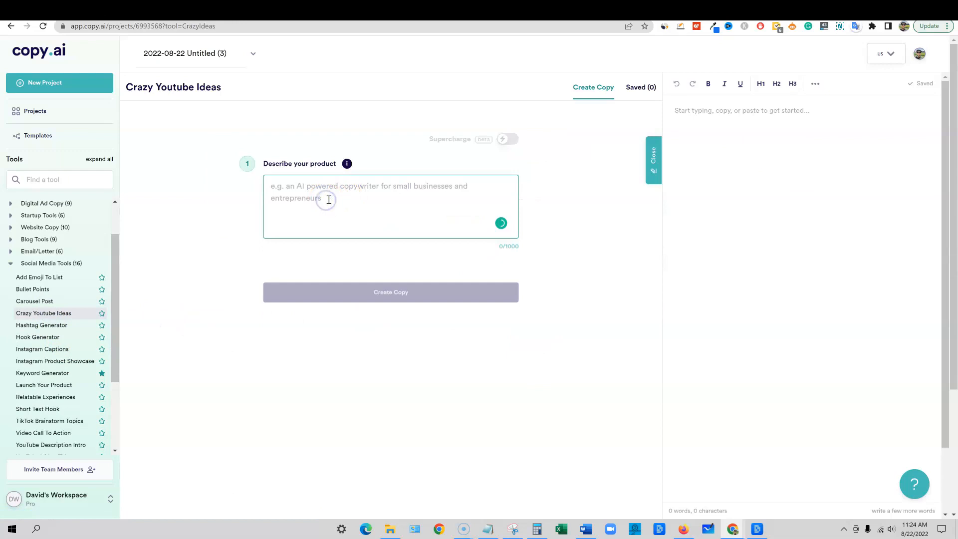
type("make money online blogging")
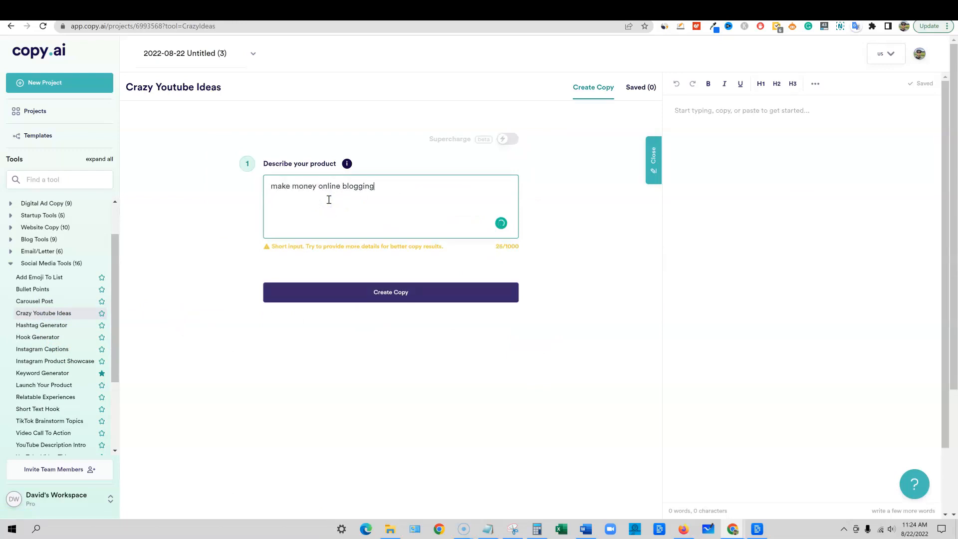
left_click(385, 294)
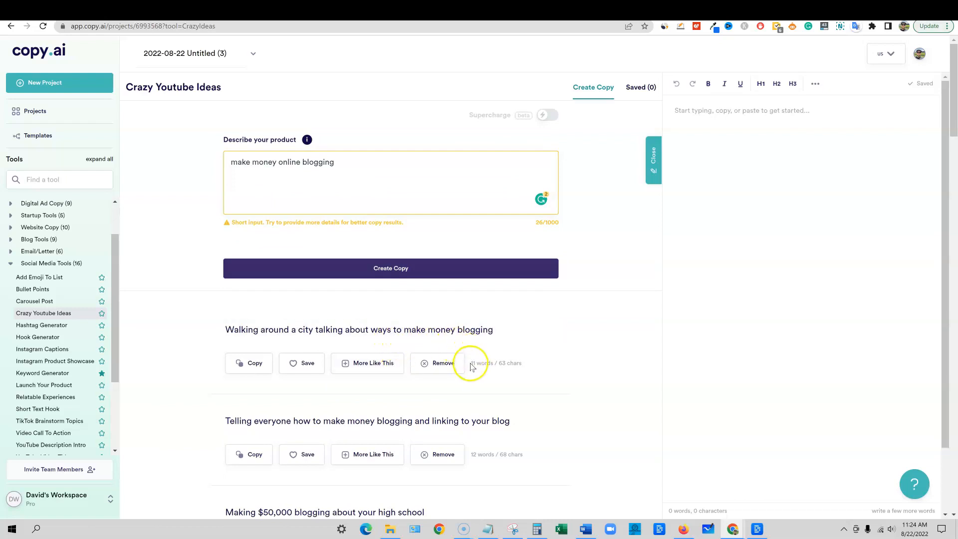
Read through the generated video ideas one by one, highlighting their text, and glance over the remaining social media tools
scroll(248, 183, "down", 3)
left_click_drag(226, 181, 573, 183)
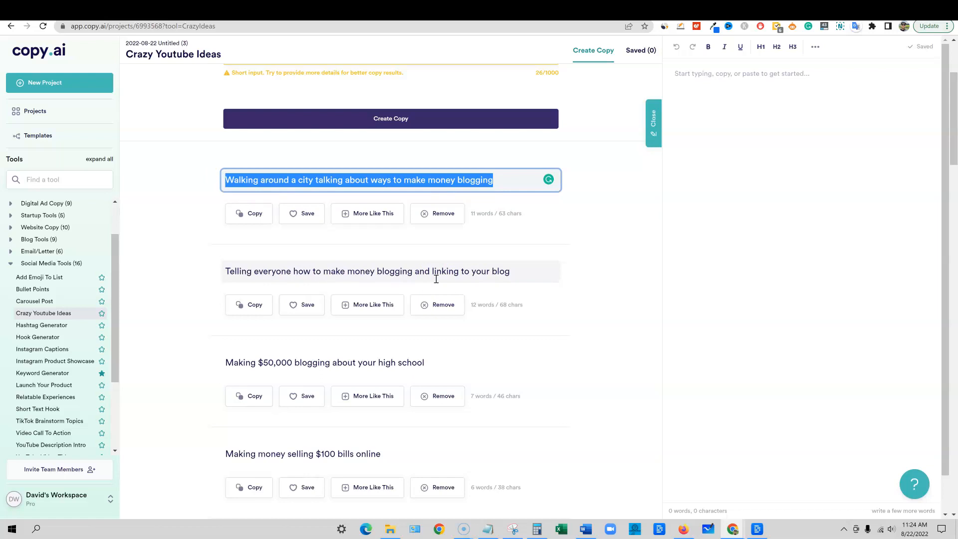
left_click_drag(494, 180, 147, 346)
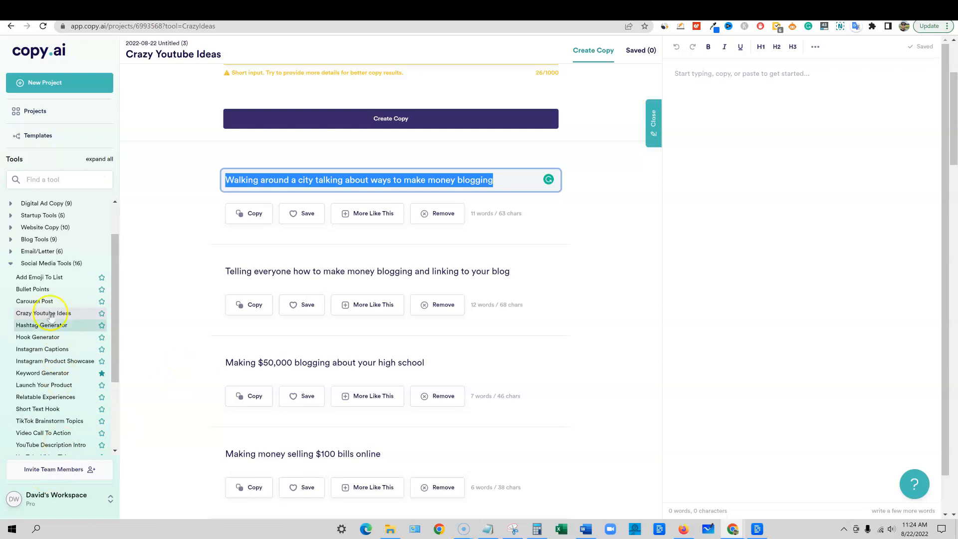
scroll(69, 417, "down", 1)
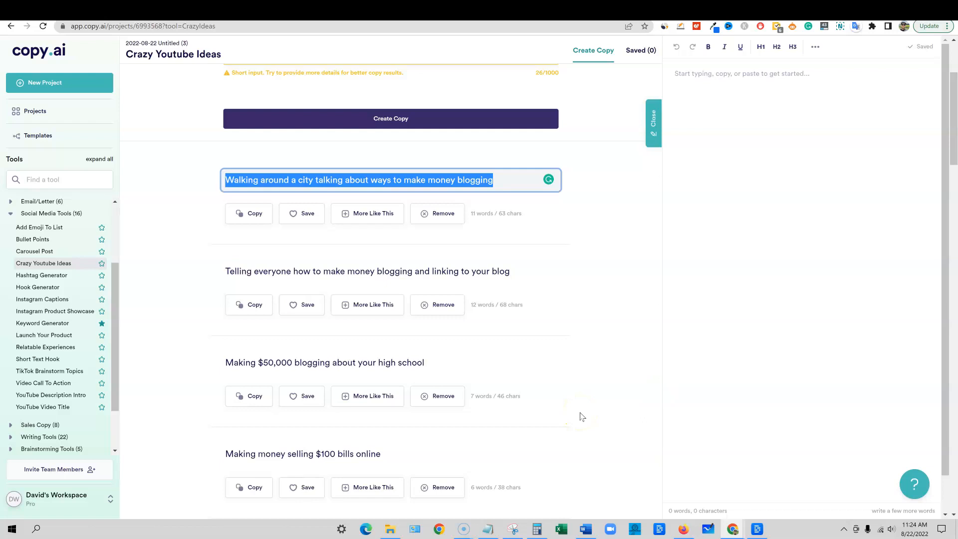
left_click_drag(313, 273, 520, 273)
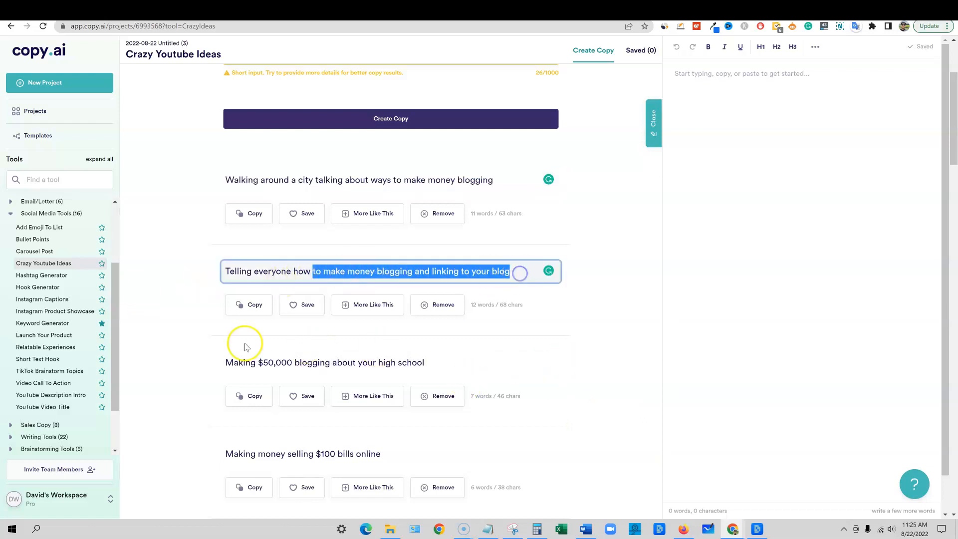
left_click_drag(251, 364, 443, 364)
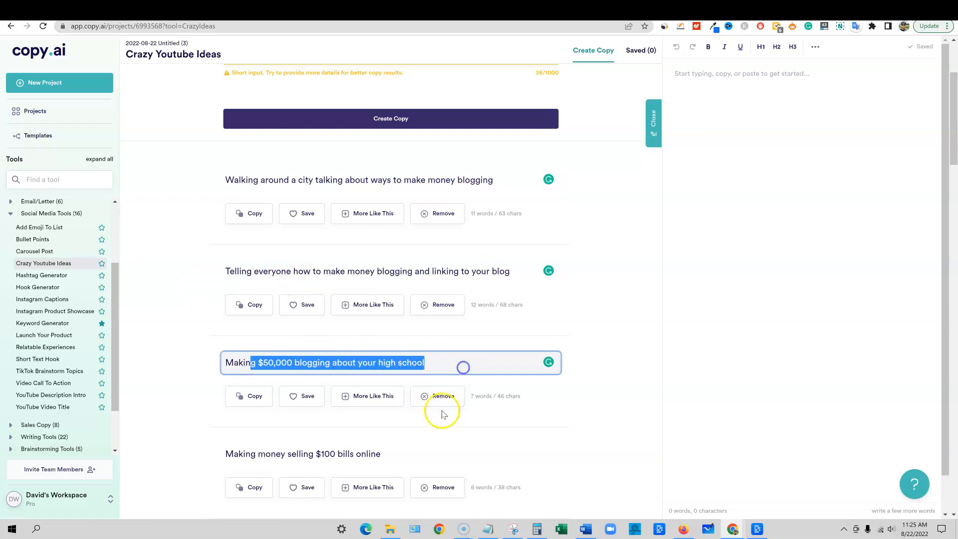
scroll(443, 414, "down", 3)
left_click_drag(271, 306, 398, 405)
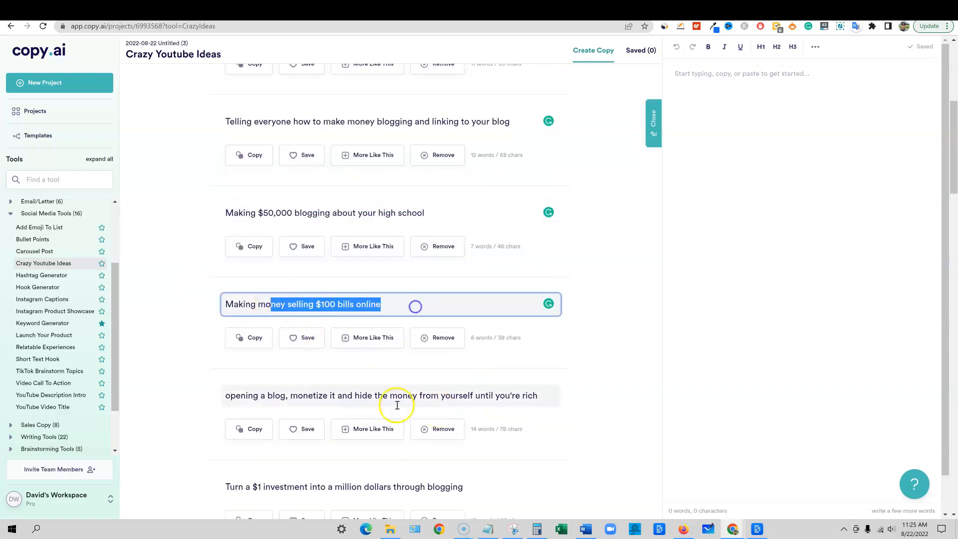
scroll(255, 297, "down", 2)
left_click_drag(253, 295, 295, 298)
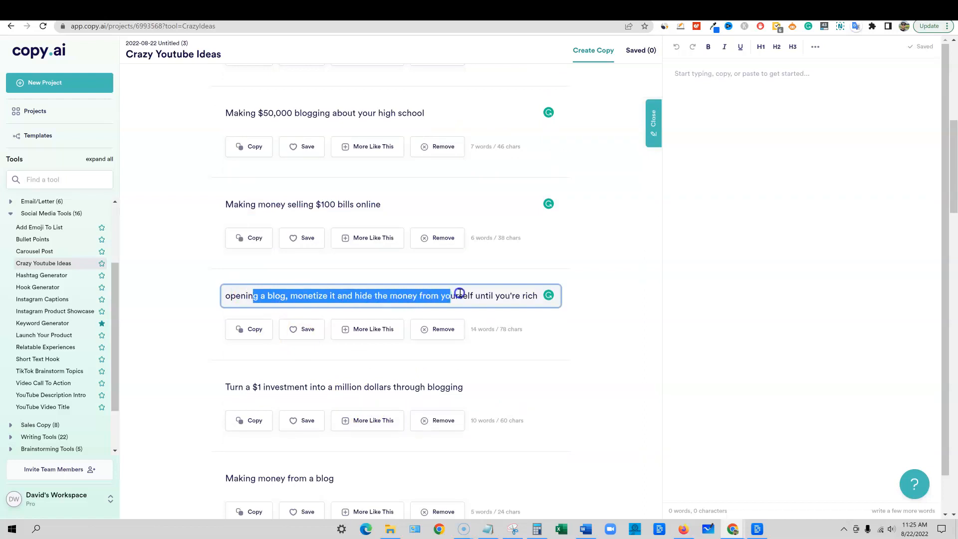
left_click_drag(484, 294, 582, 293)
scroll(278, 388, "down", 5)
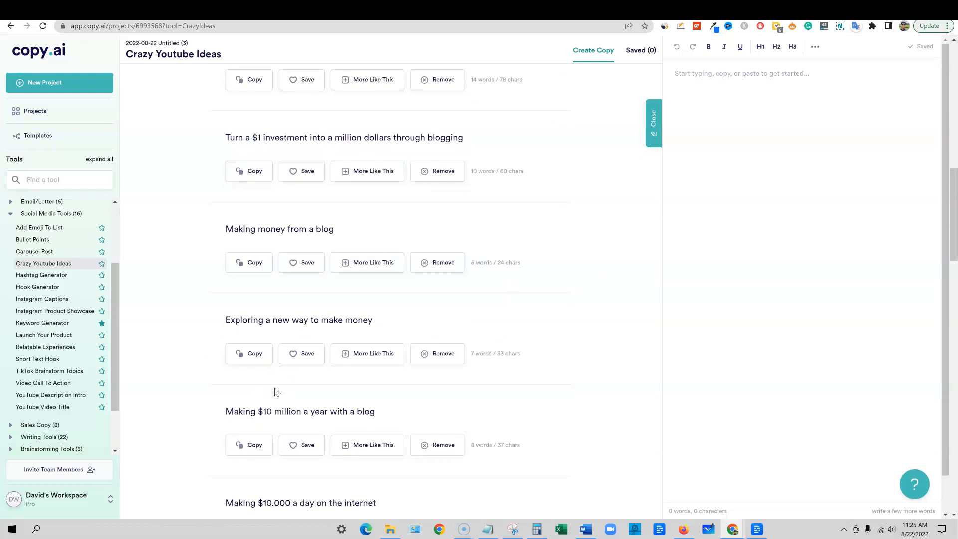
Generate YouTube video titles for "make money online blogging" in an Adventurous tone with the YouTube Video Title tool and look over the results
scroll(277, 391, "up", 15)
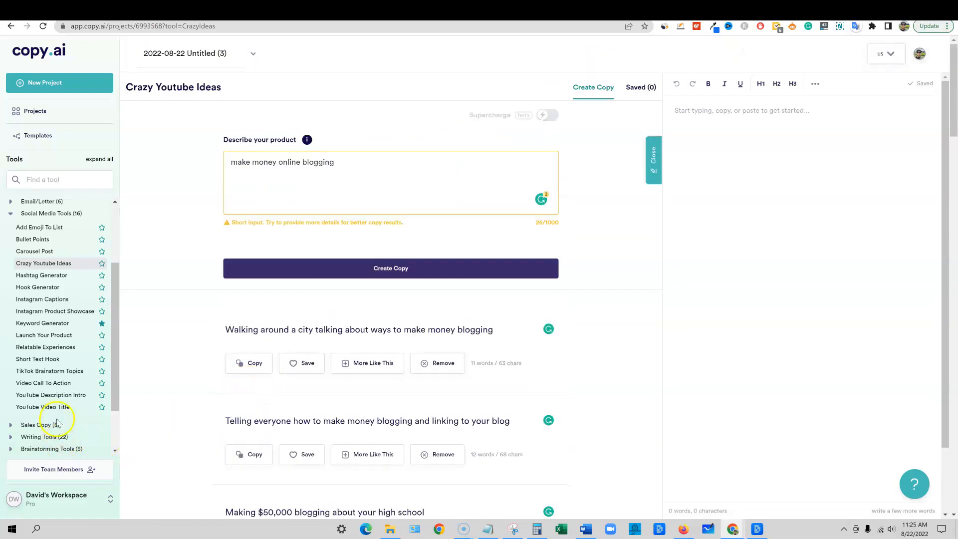
left_click(50, 406)
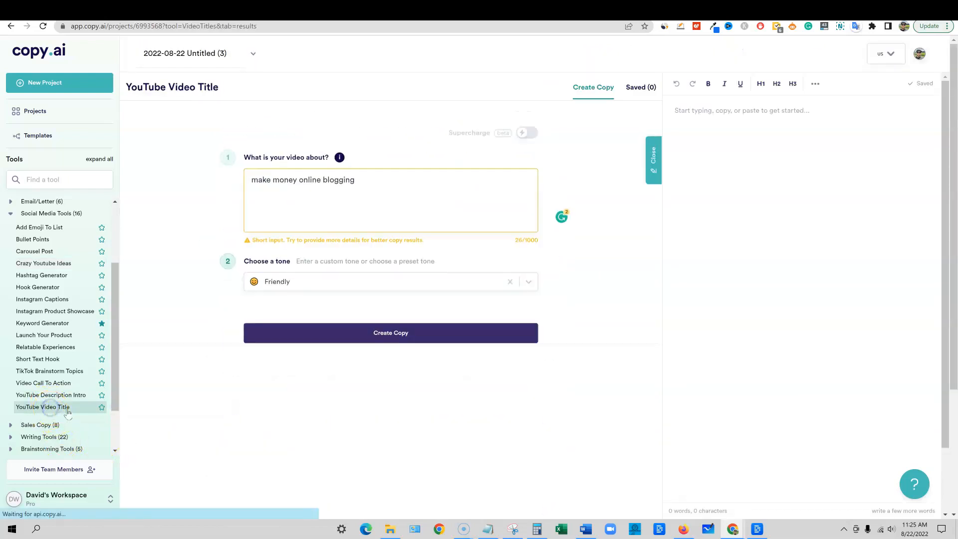
left_click(391, 340)
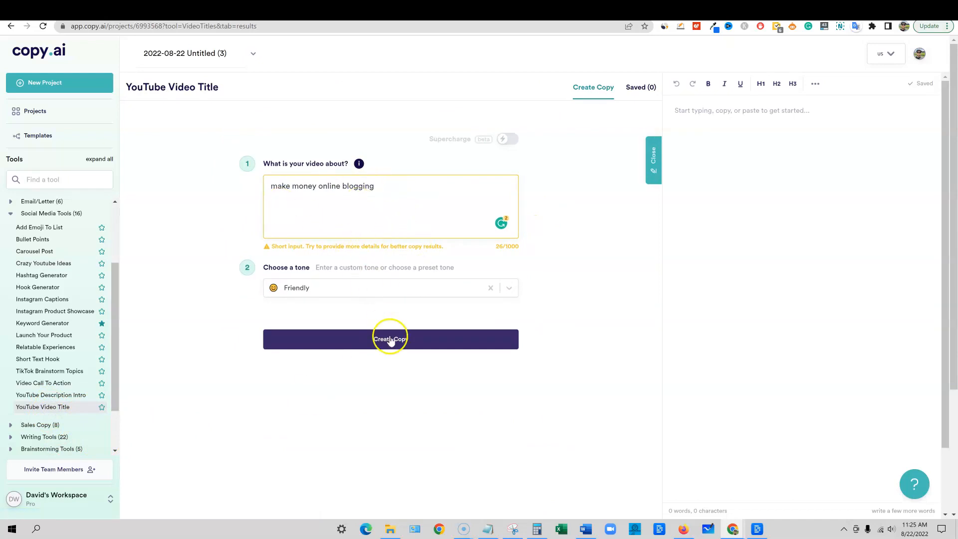
left_click(458, 286)
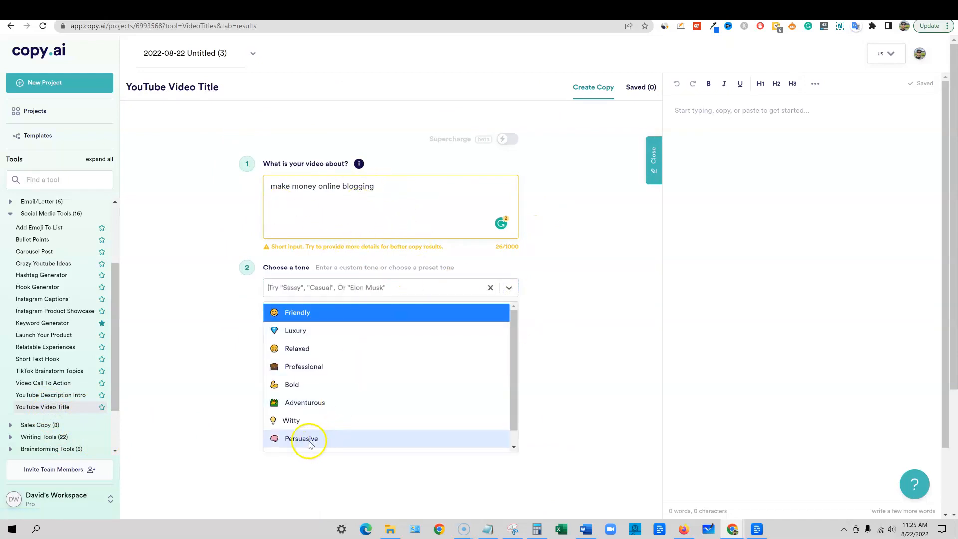
left_click(304, 402)
left_click(396, 343)
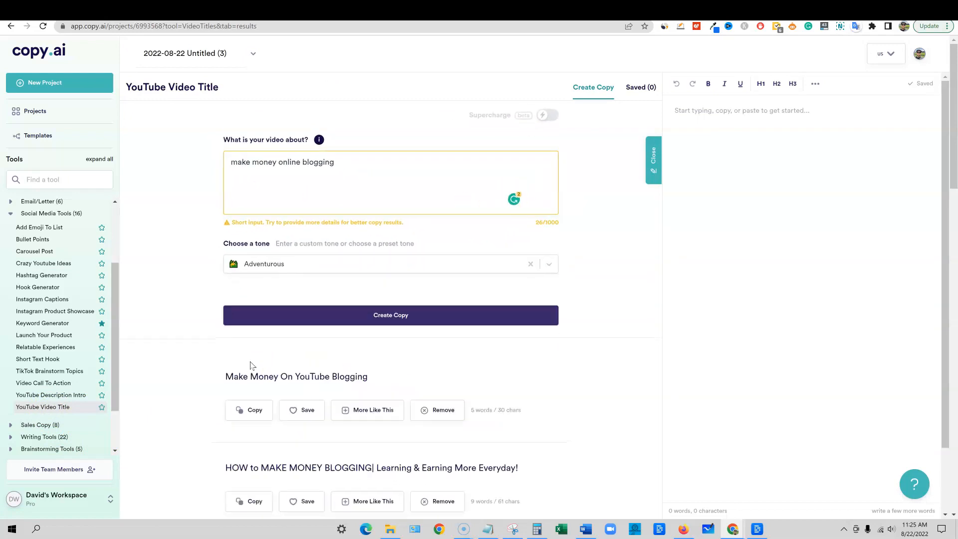
scroll(302, 277, "down", 4)
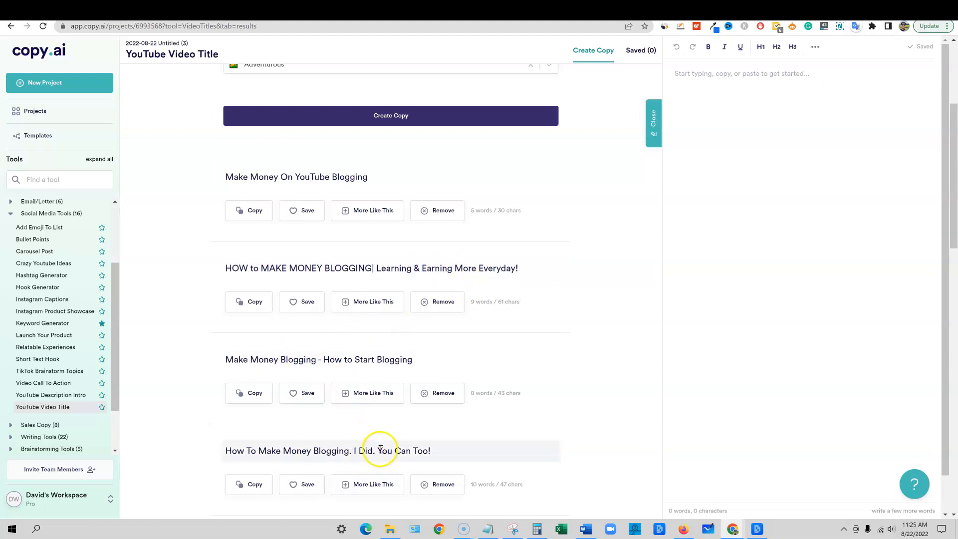
Change the tone to Persuasive and generate the video titles again
scroll(384, 440, "up", 2)
left_click(392, 163)
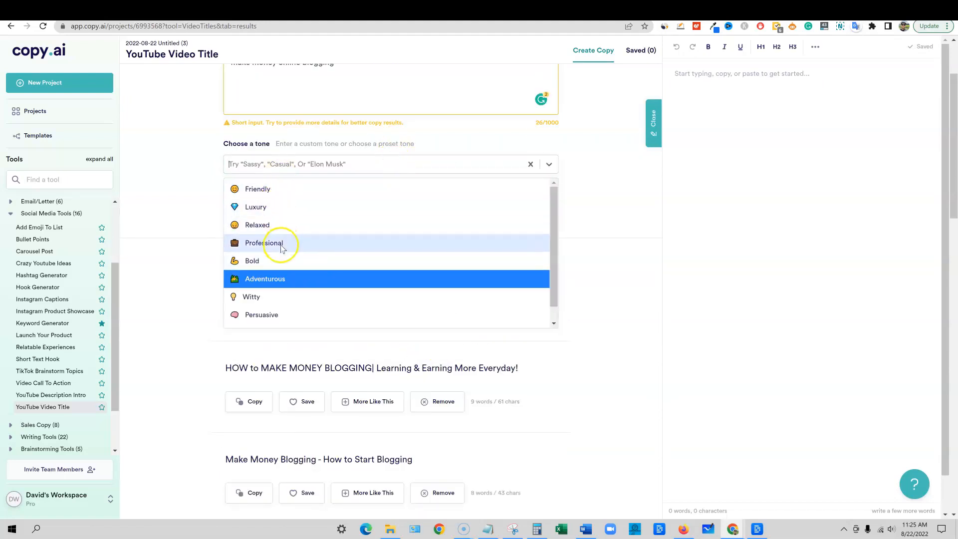
left_click(271, 315)
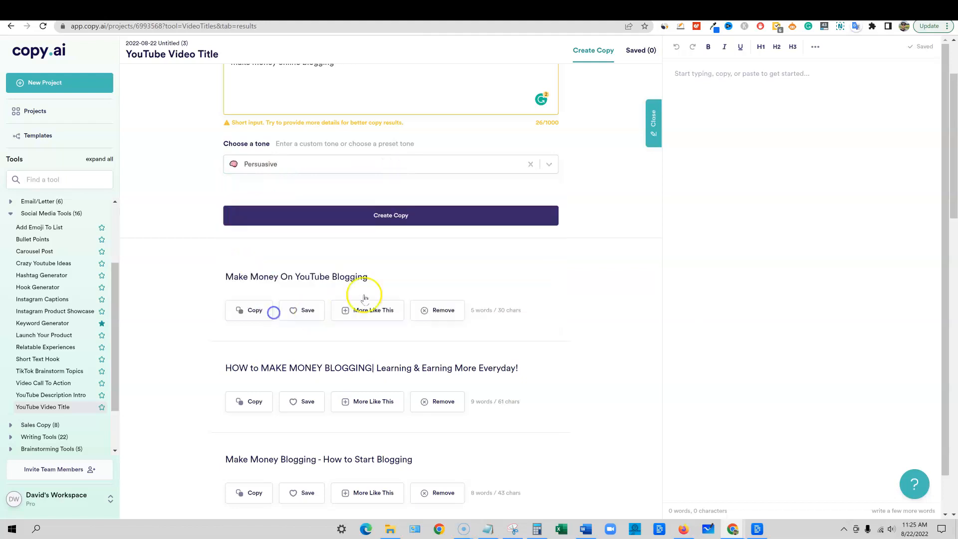
left_click(388, 216)
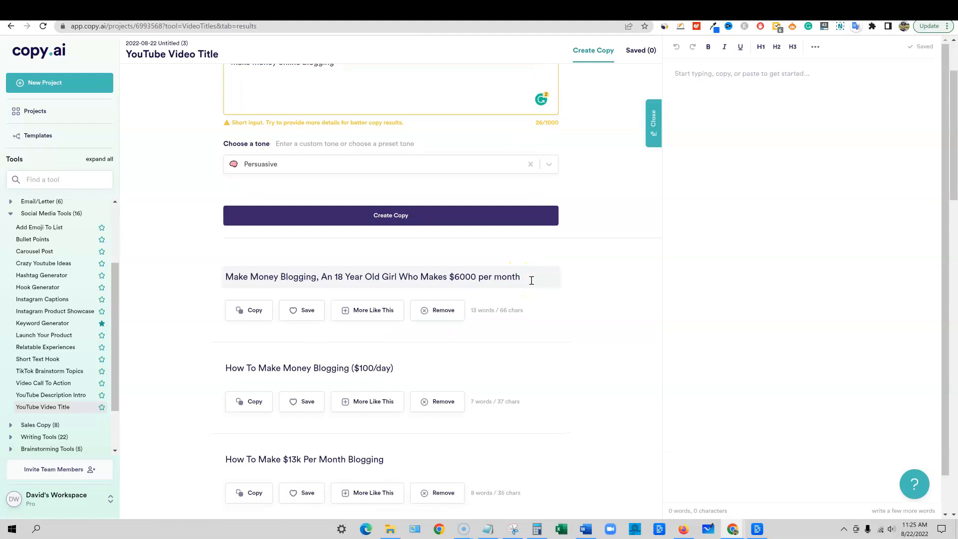
Read through the persuasive video titles, highlighting parts of the first title, the fastest-way title and the monthly-income title
left_click_drag(339, 274, 372, 270)
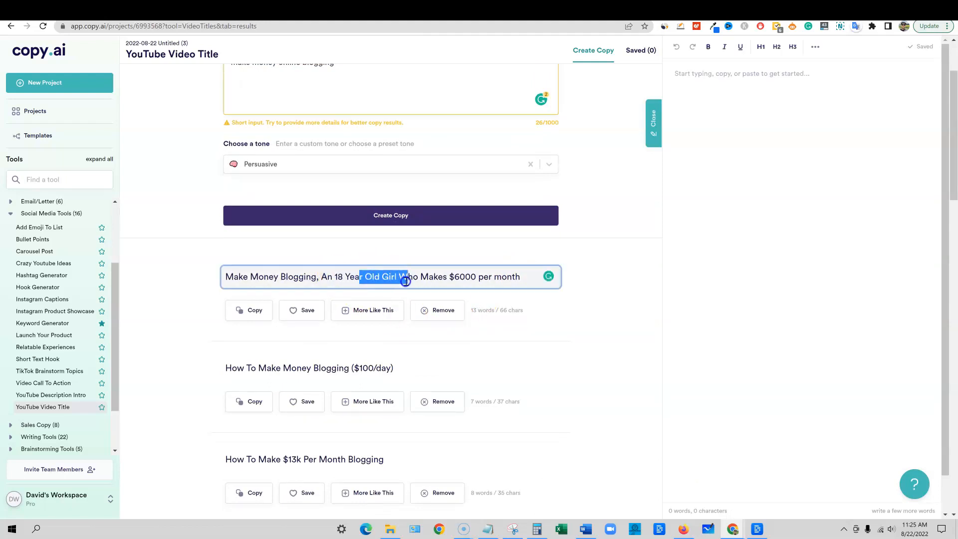
left_click_drag(457, 280, 545, 276)
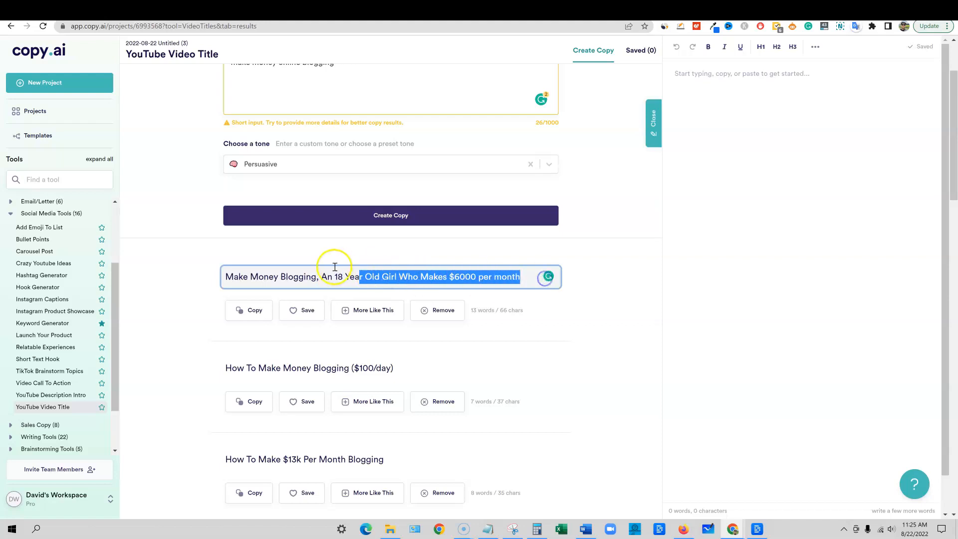
left_click(333, 276)
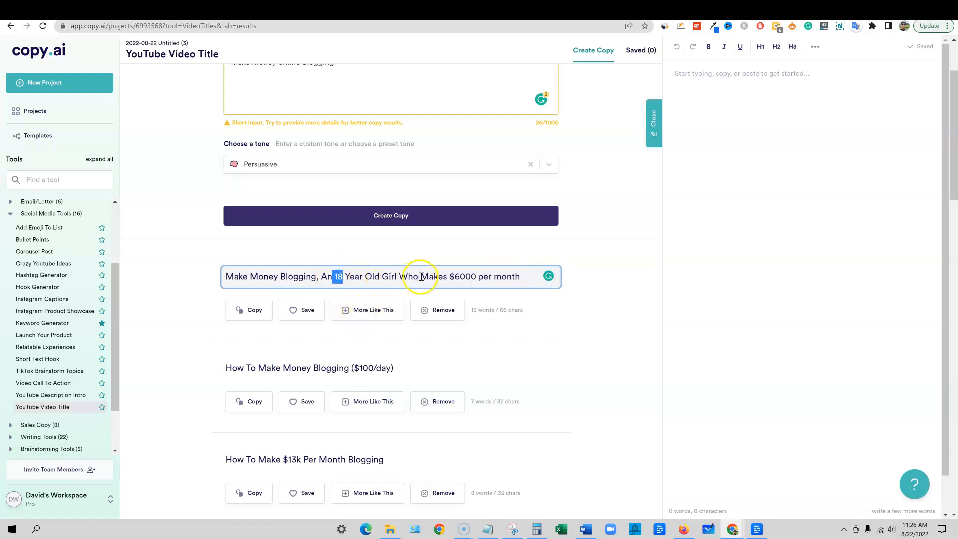
left_click_drag(519, 277, 214, 262)
left_click(478, 280)
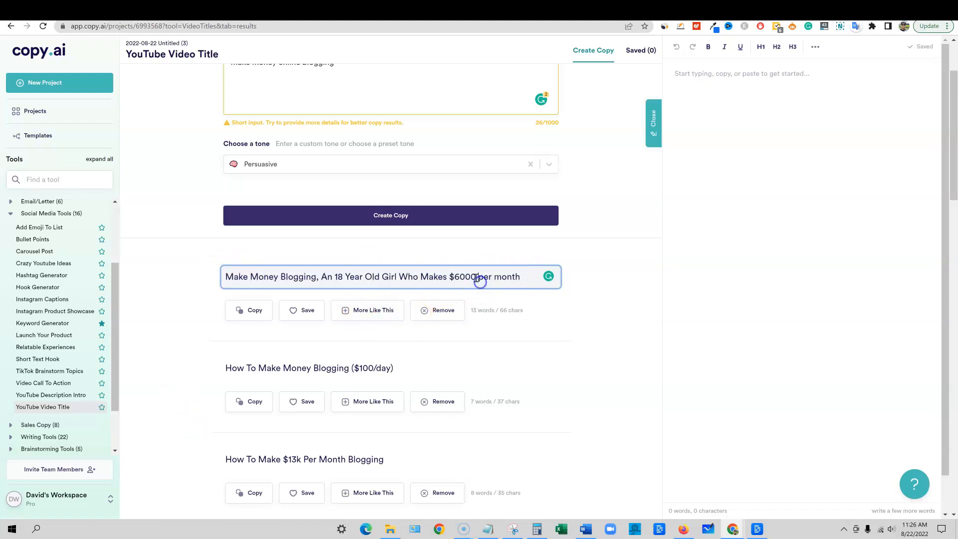
left_click_drag(346, 276, 319, 276)
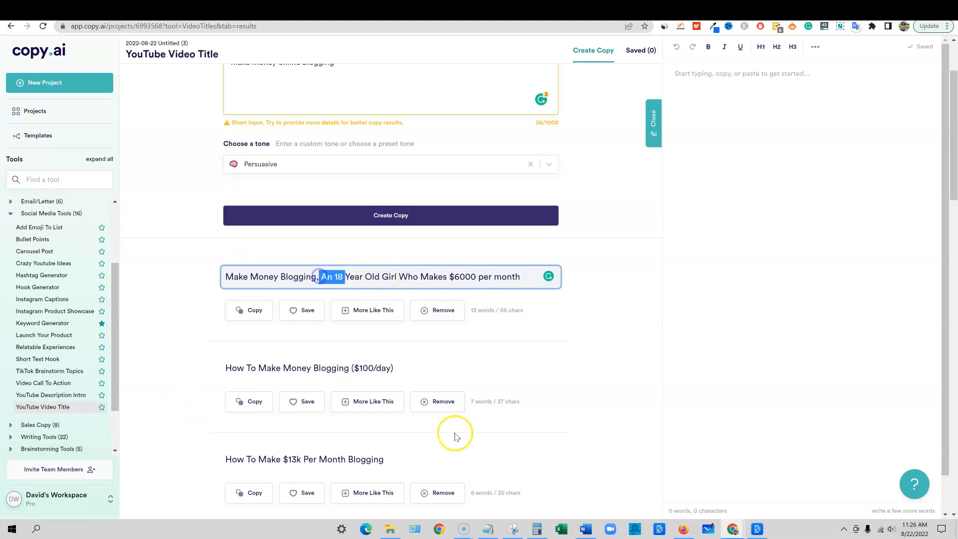
scroll(342, 336, "down", 3)
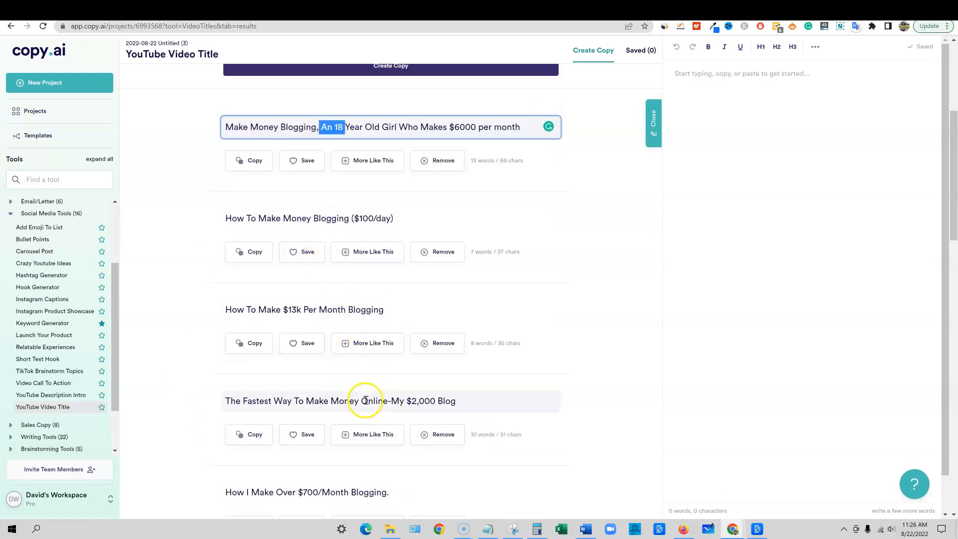
scroll(409, 340, "down", 3)
left_click_drag(235, 251, 457, 251)
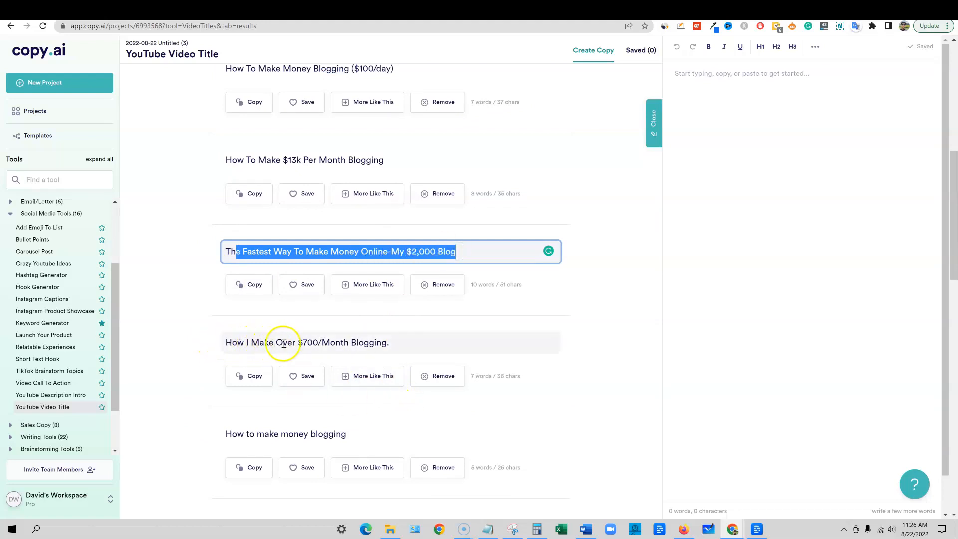
left_click_drag(398, 344, 128, 334)
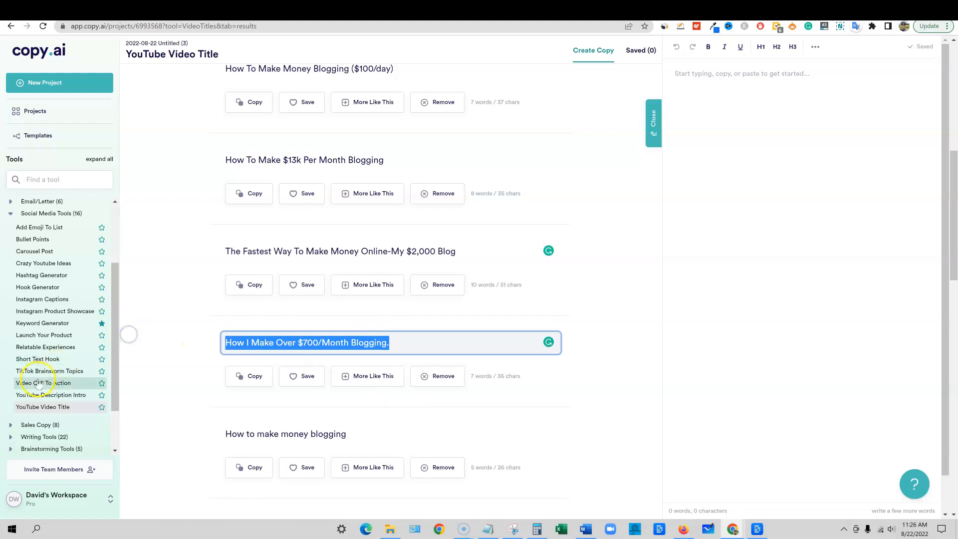
left_click(403, 336)
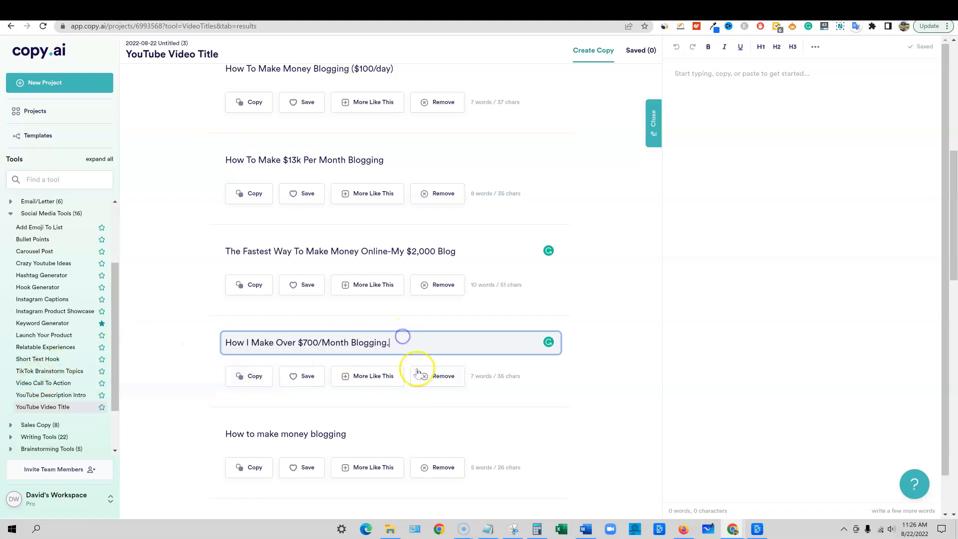
scroll(412, 369, "down", 5)
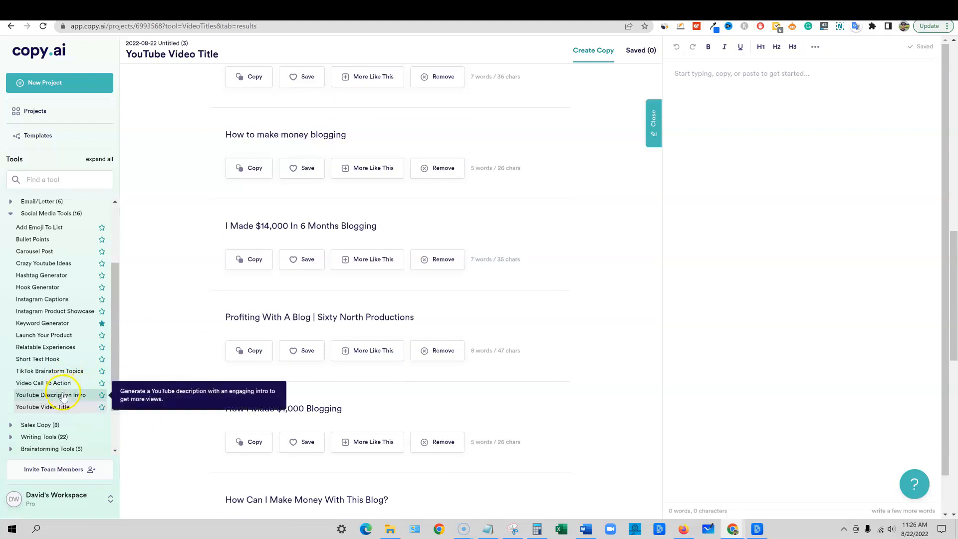
Generate topics for "make money online blogging" with the TikTok Brainstorm Topics tool and glance over them
left_click(42, 372)
left_click(377, 294)
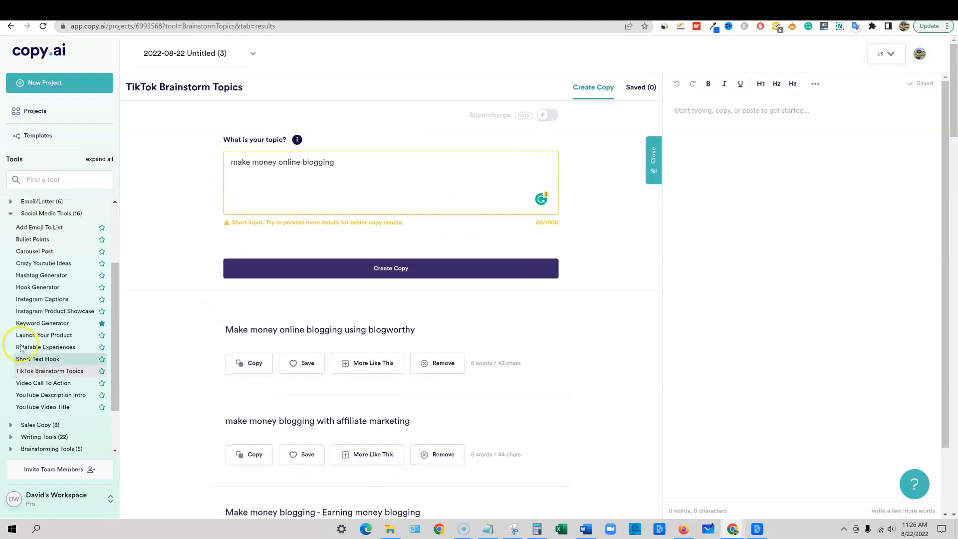
scroll(330, 434, "down", 8)
scroll(299, 431, "up", 7)
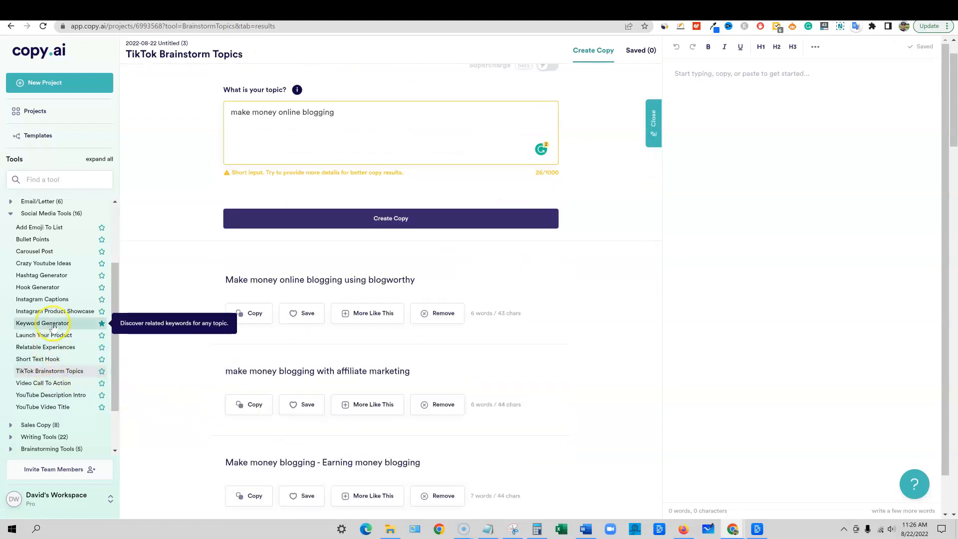
Generate related keywords for "make money online blogging" with the Keyword Generator and highlight part of the results
left_click(43, 323)
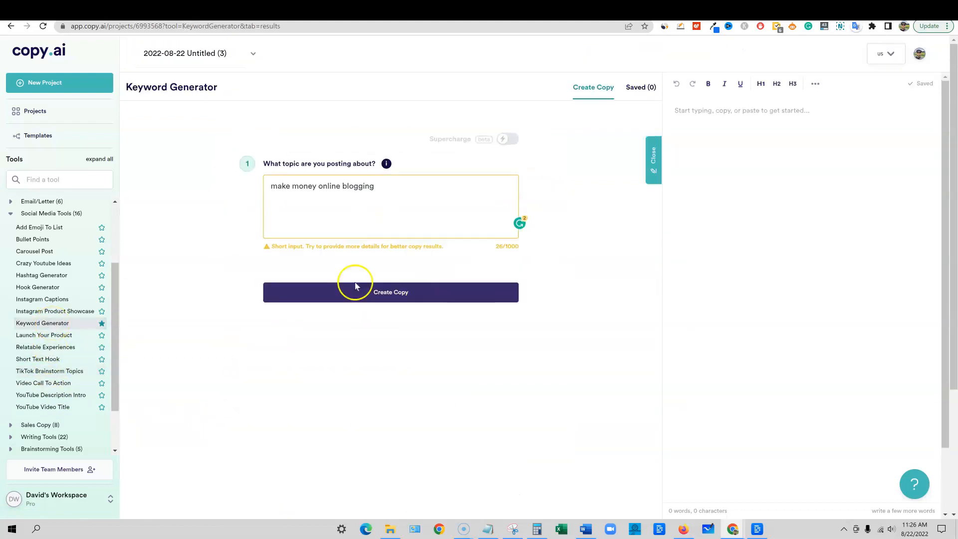
left_click(391, 292)
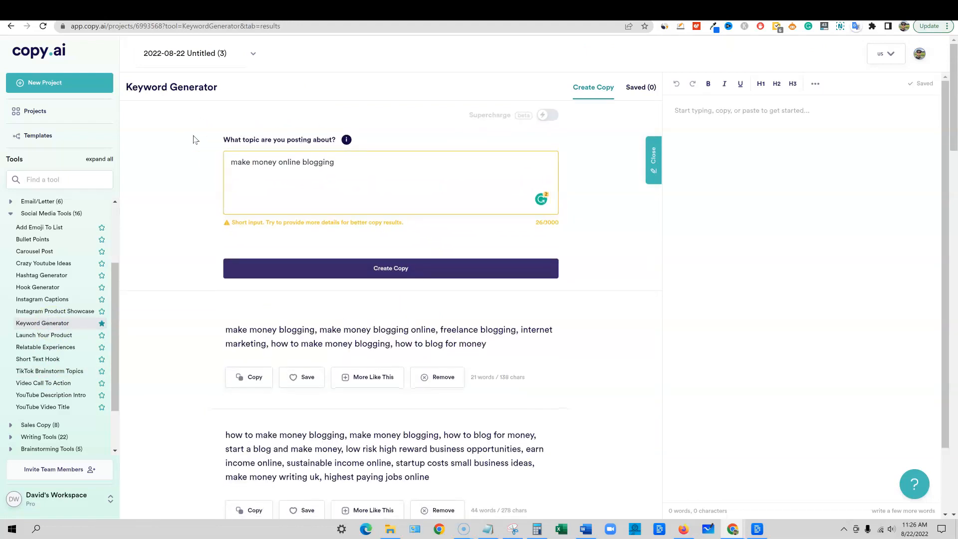
scroll(197, 149, "down", 3)
left_click_drag(431, 327, 172, 274)
Generate hashtags for "make money online blogging" with the Hashtag Generator and highlight the second set of hashtags
left_click(185, 286)
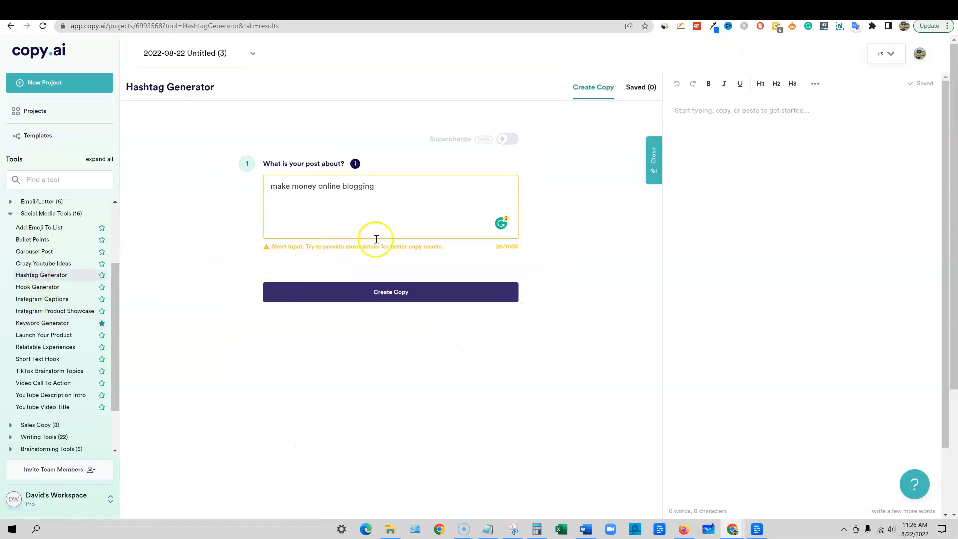
left_click(390, 295)
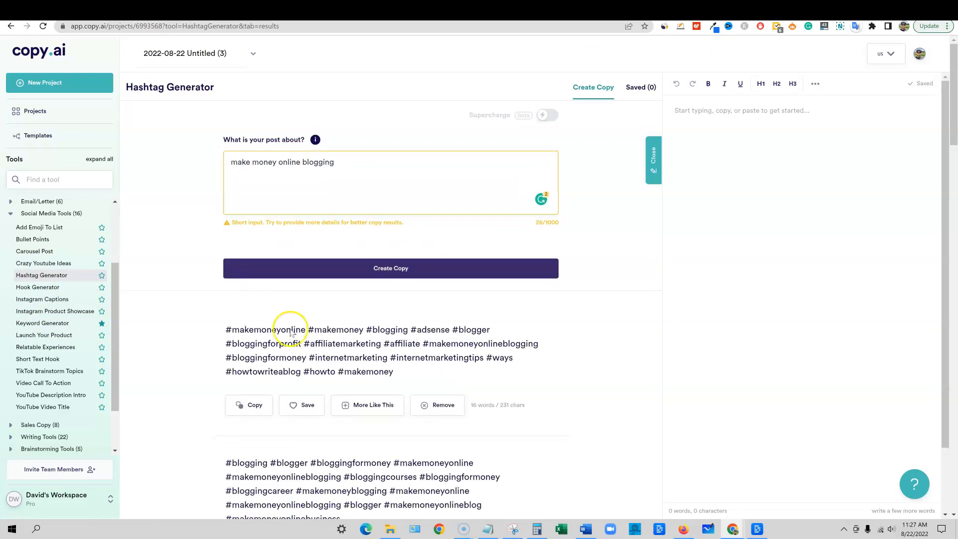
scroll(292, 334, "down", 4)
left_click_drag(341, 320, 174, 241)
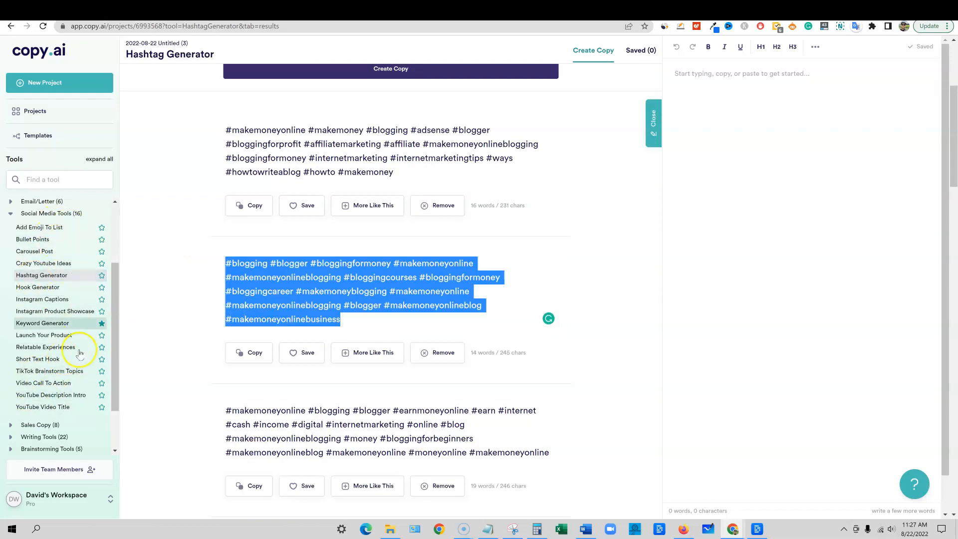
Generate Persuasive Instagram captions for "make money online blogging" and read through them, highlighting the caption about struggling to find time for a blog
left_click(65, 300)
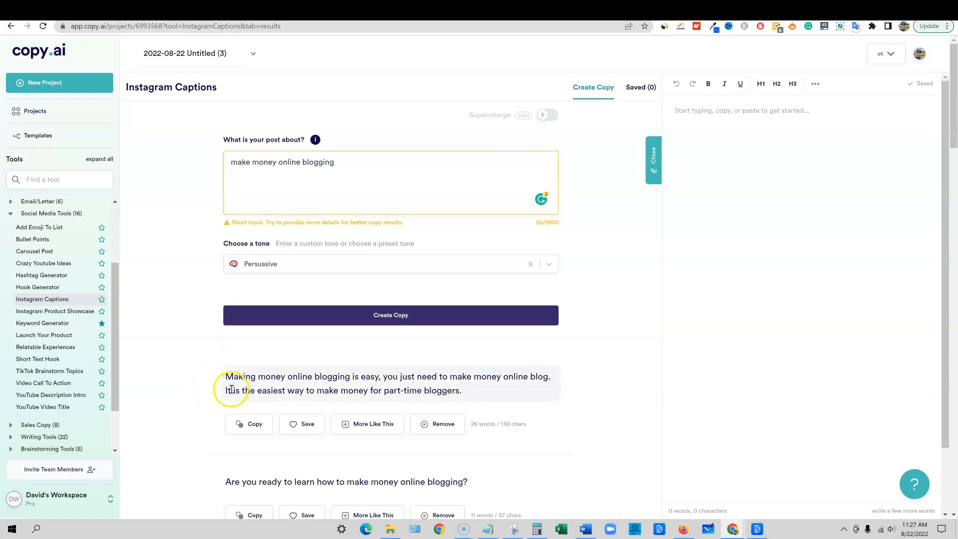
left_click_drag(244, 390, 506, 391)
scroll(506, 390, "down", 15)
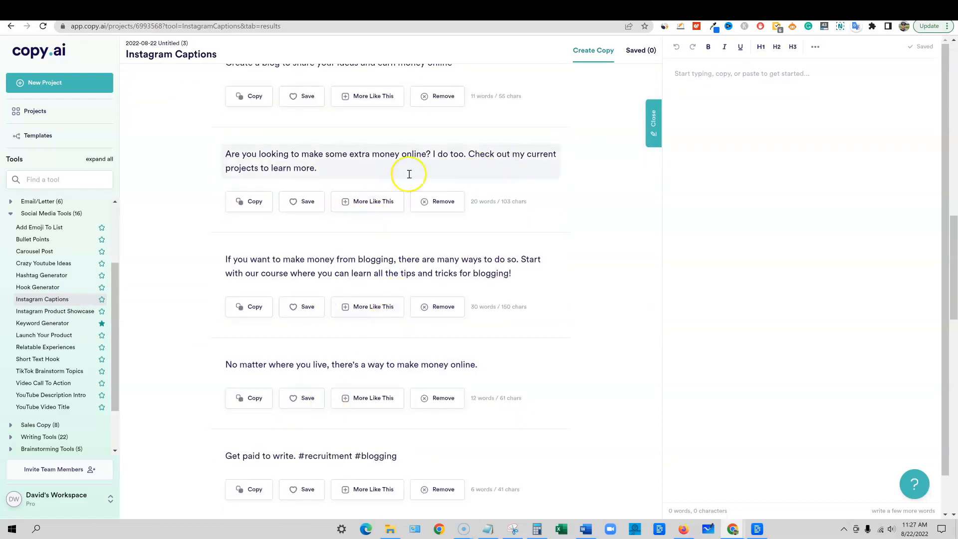
scroll(445, 325, "down", 14)
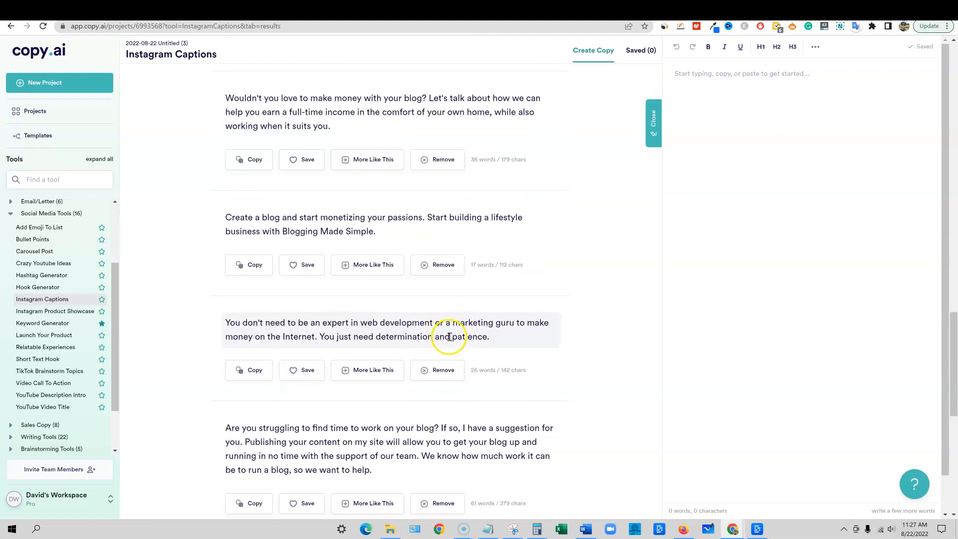
scroll(445, 341, "up", 2)
left_click_drag(226, 278, 506, 321)
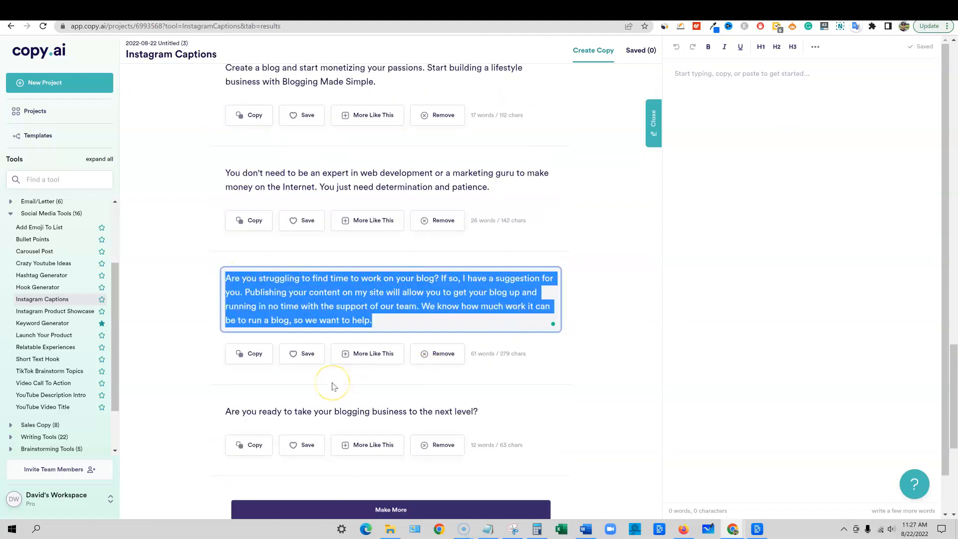
scroll(85, 415, "down", 2)
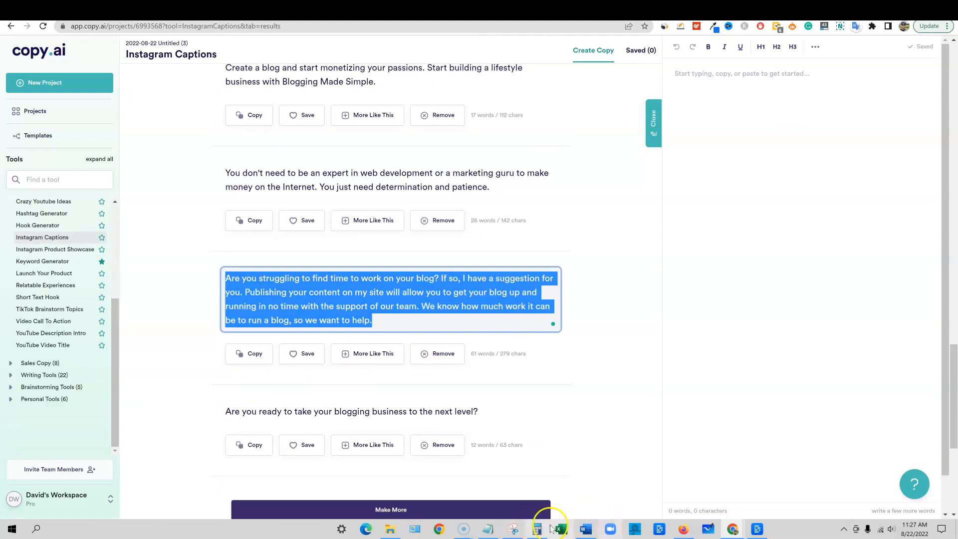
left_click(478, 533)
left_click_drag(673, 336, 225, 339)
left_click(167, 311)
Open the Facebook Headlines tool from the digital ad copy tools and generate Persuasive headlines for "make money online blogging"
scroll(59, 319, "up", 3)
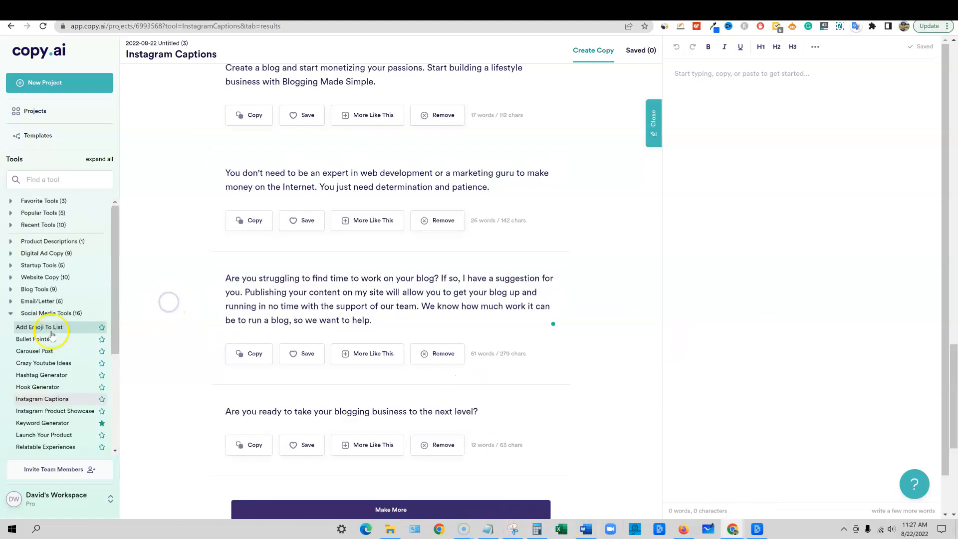
left_click(11, 254)
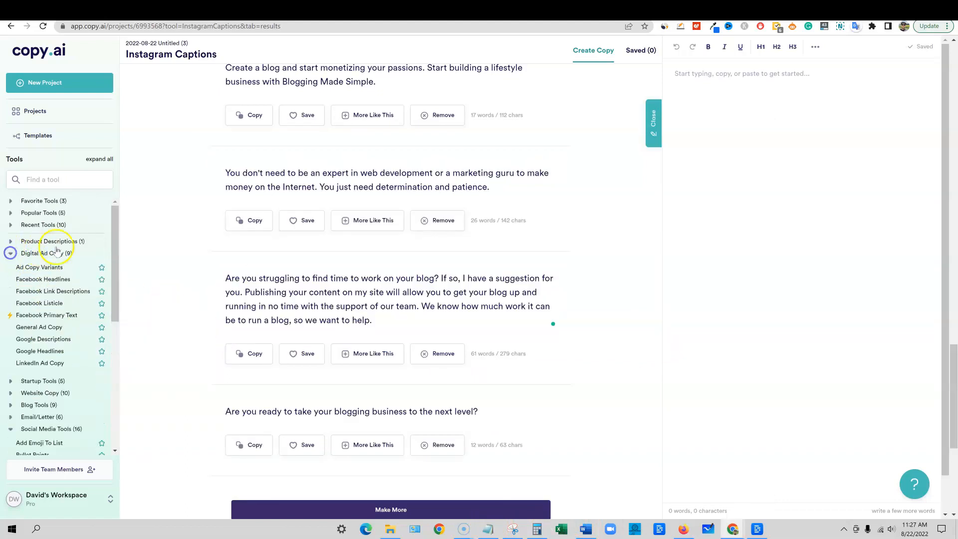
left_click(47, 279)
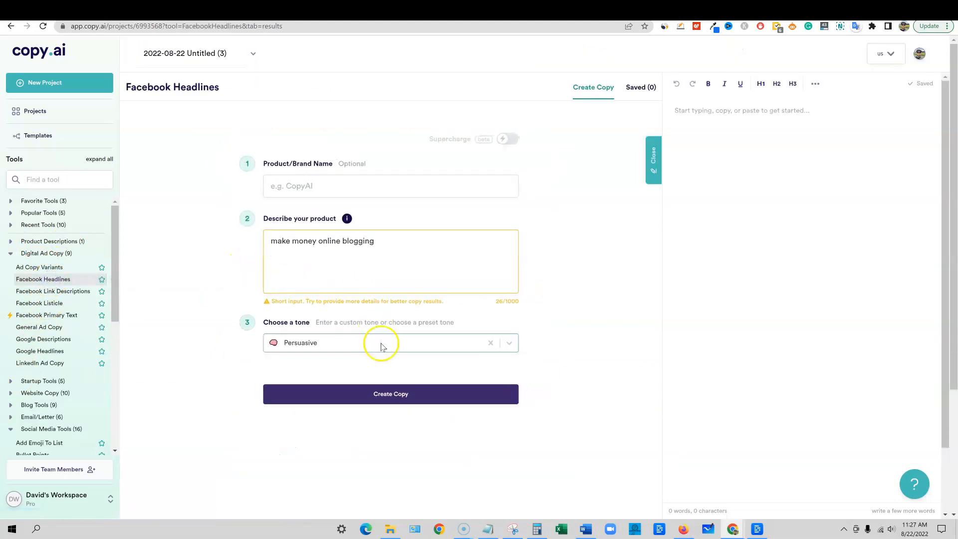
left_click(308, 397)
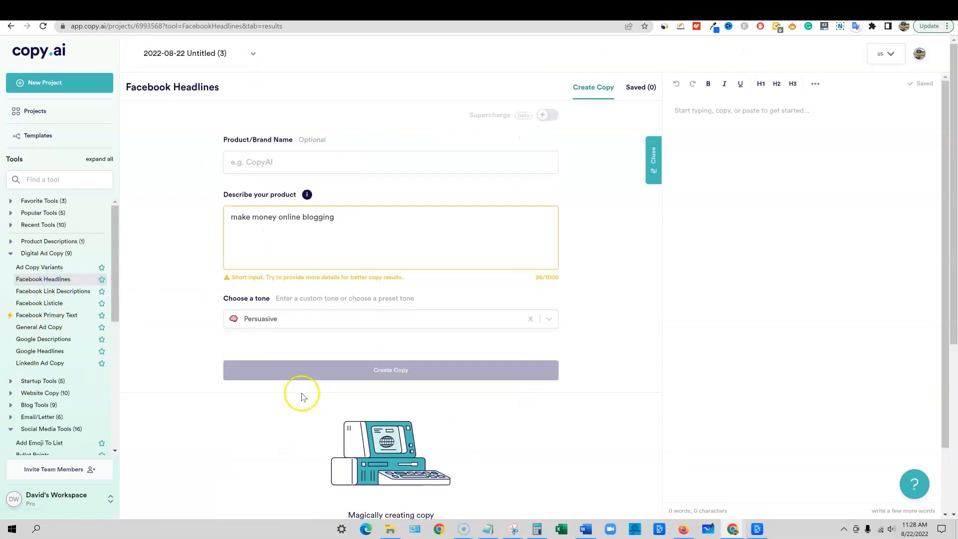
Generate Persuasive General Ad Copy for "make money online blogging" and add the General Ad Copy tool to the favorites
scroll(319, 424, "down", 20)
scroll(316, 353, "up", 20)
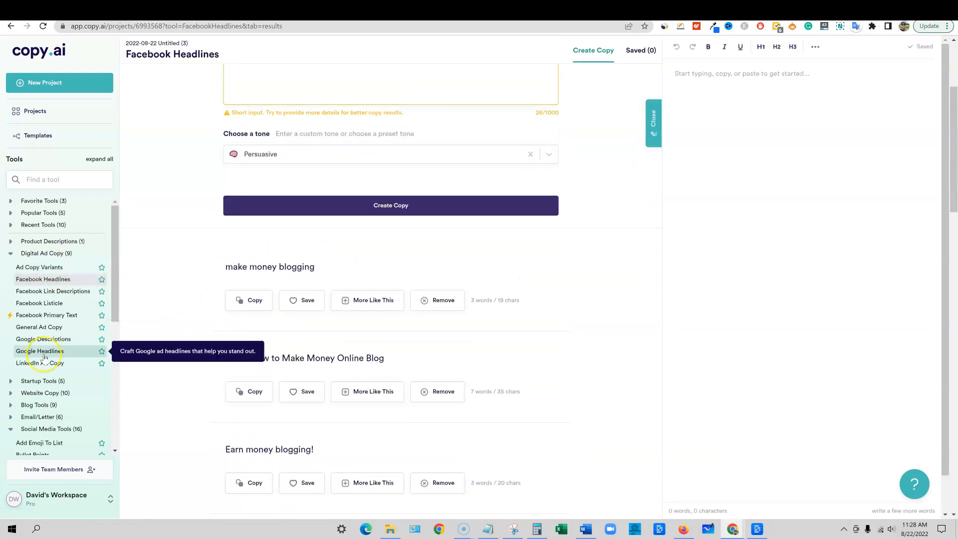
left_click(43, 328)
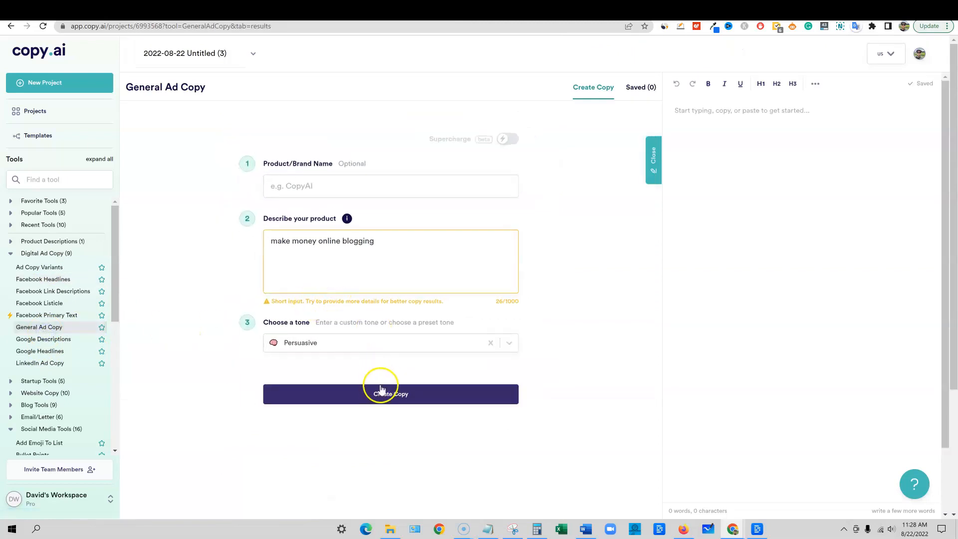
scroll(339, 359, "down", 3)
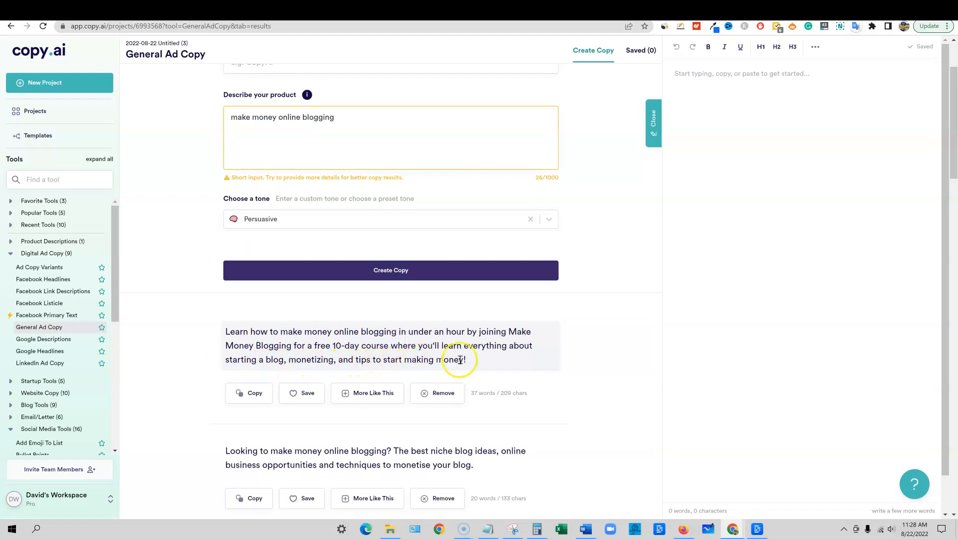
scroll(460, 359, "down", 10)
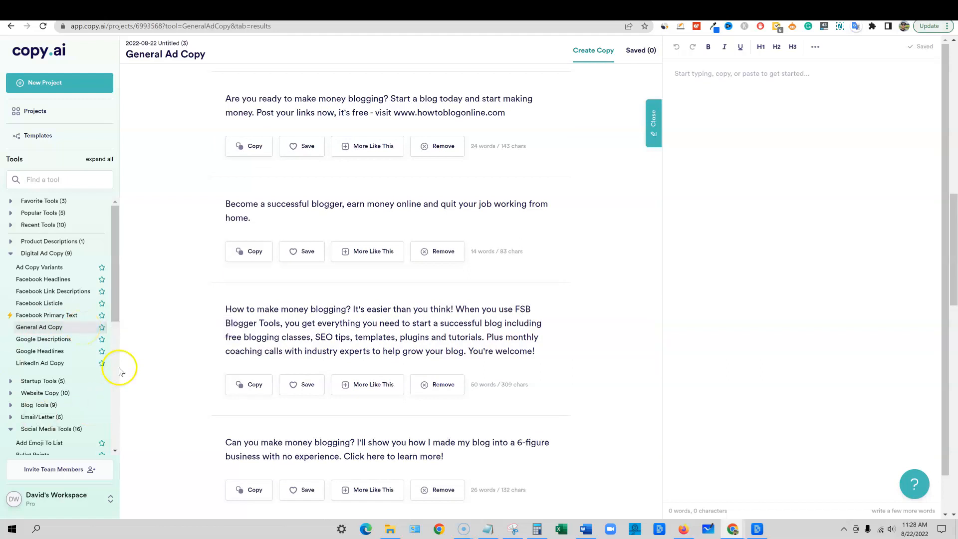
left_click_drag(515, 351, 235, 299)
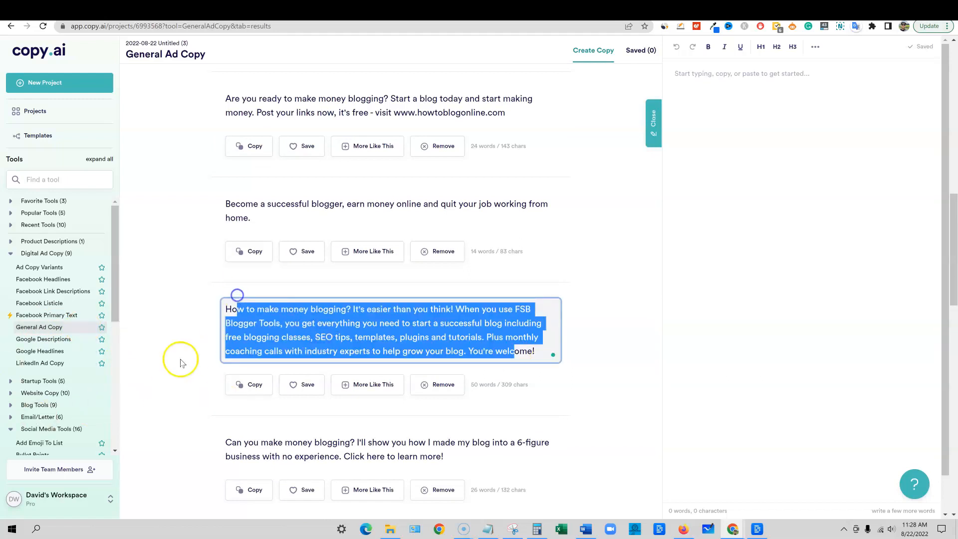
left_click(102, 327)
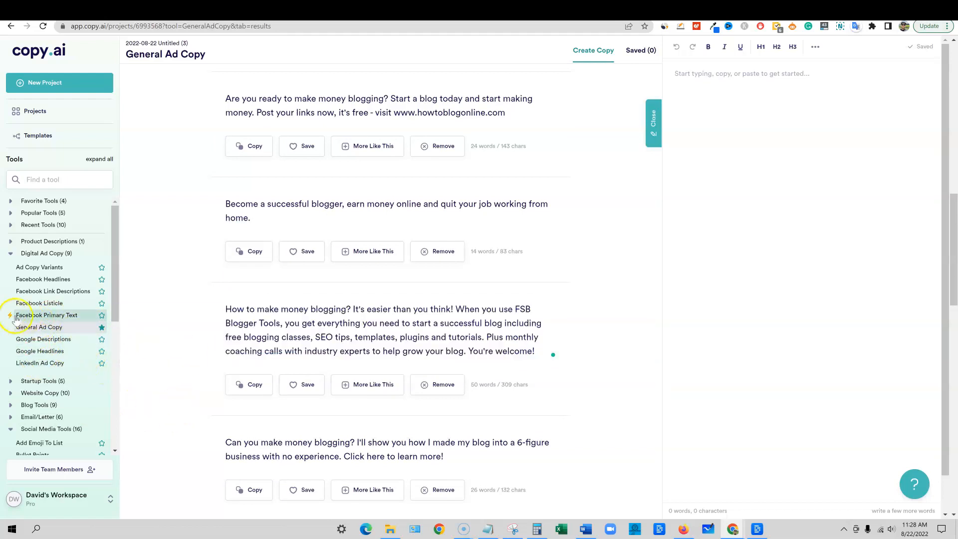
Generate Persuasive Facebook Primary Text for "make money online blogging" and read through the results
left_click(82, 319)
left_click(278, 390)
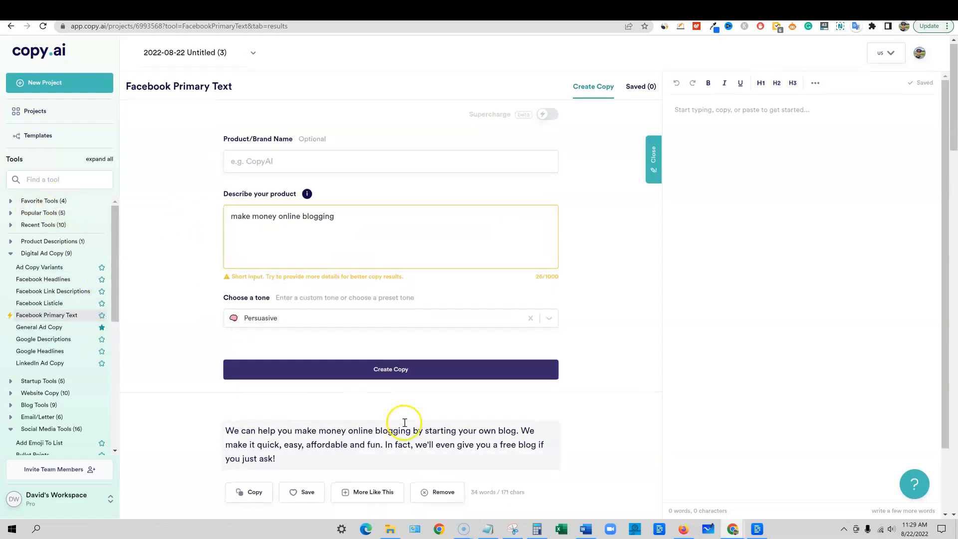
scroll(404, 423, "down", 10)
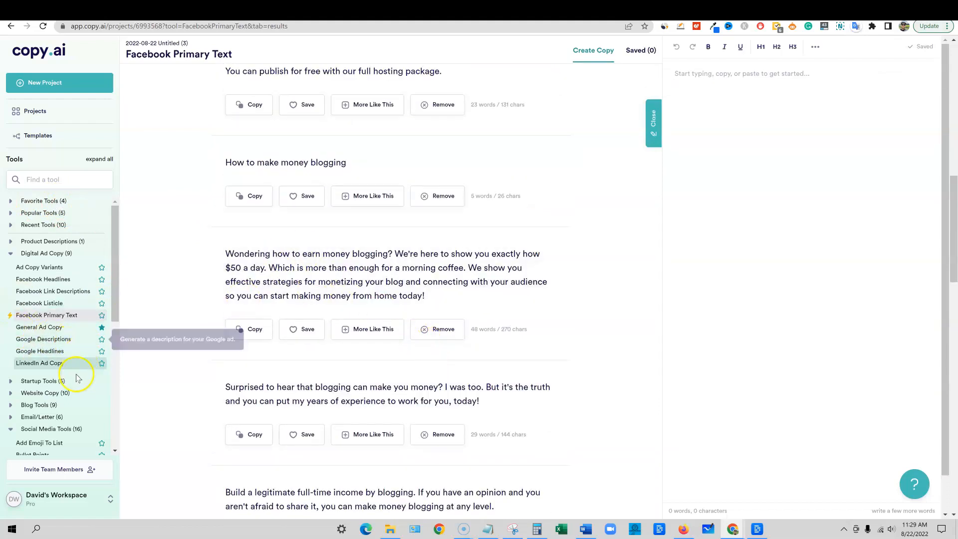
Open the Before-After-Bridge tool from the sales copy tools and generate Persuasive copy for "make money online blogging"
scroll(75, 374, "down", 3)
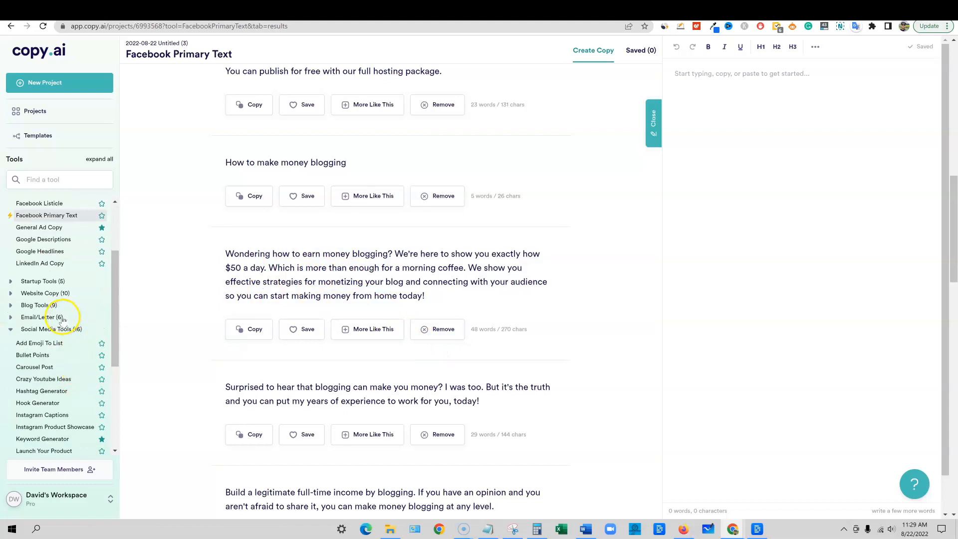
left_click(11, 294)
left_click(11, 363)
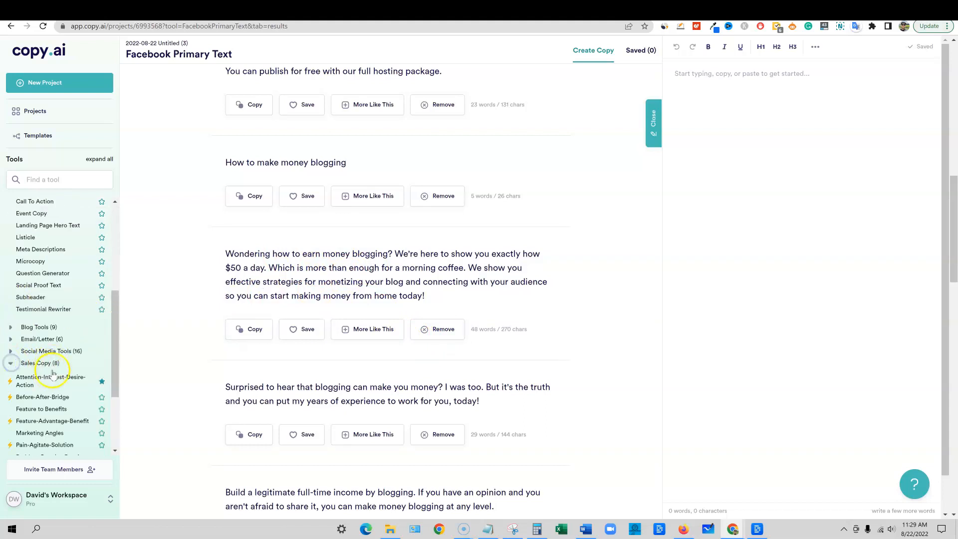
scroll(53, 374, "down", 2)
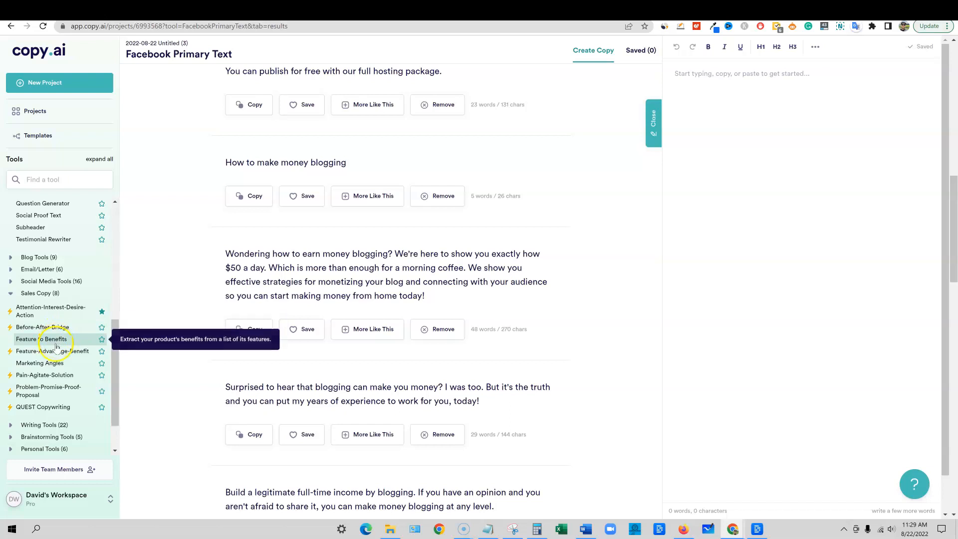
left_click(45, 327)
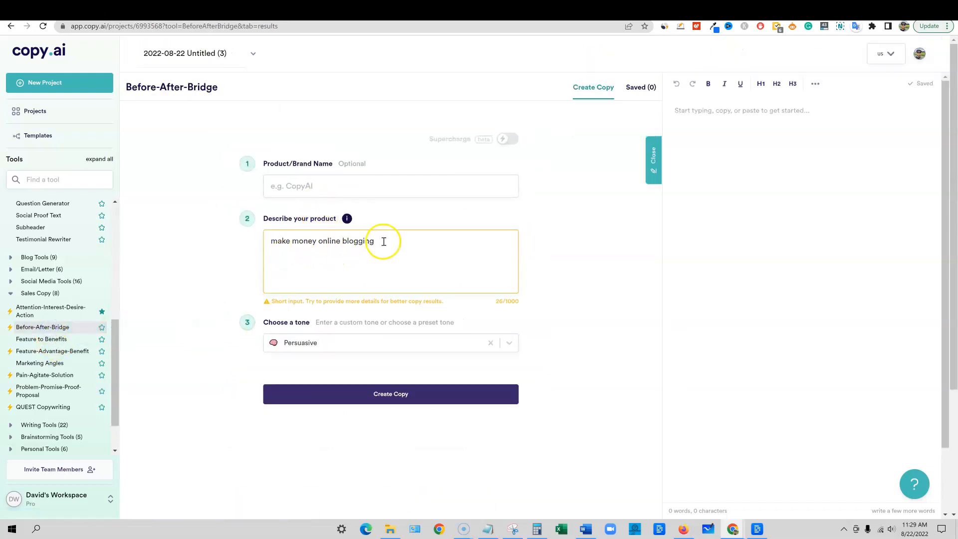
left_click(392, 394)
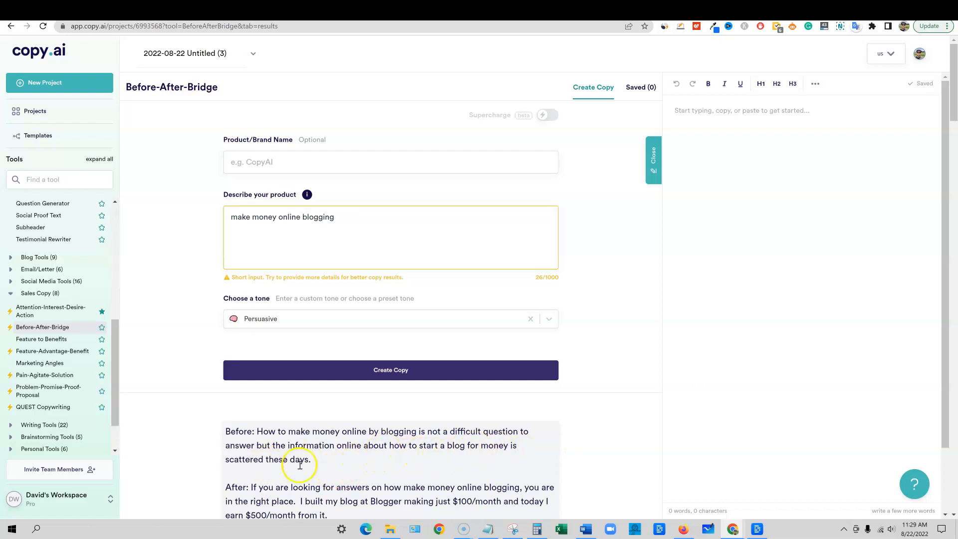
Read the first Before-After-Bridge result and highlight the second one, which asks "Do you want to make money online blogging?"
scroll(300, 464, "down", 2)
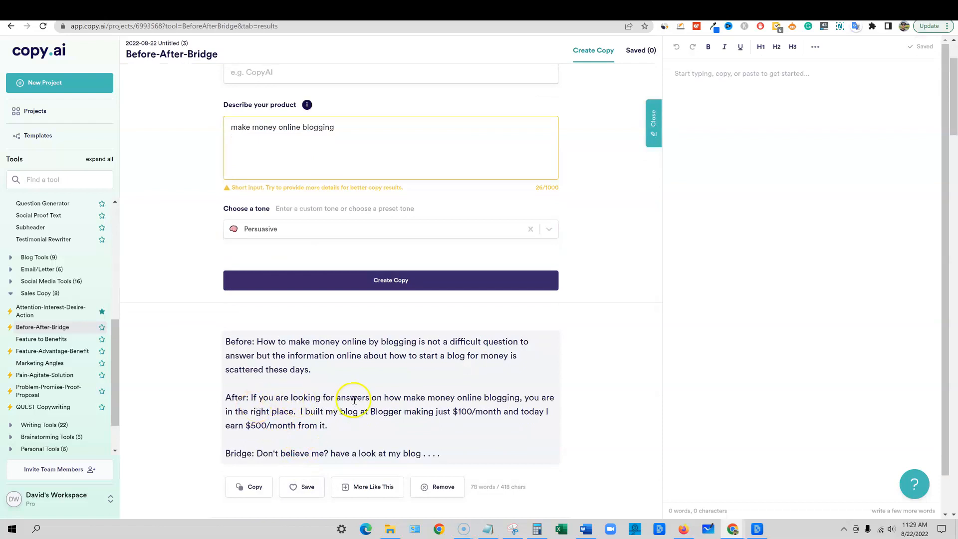
scroll(392, 399, "down", 1)
left_click_drag(455, 403, 228, 282)
scroll(289, 324, "down", 5)
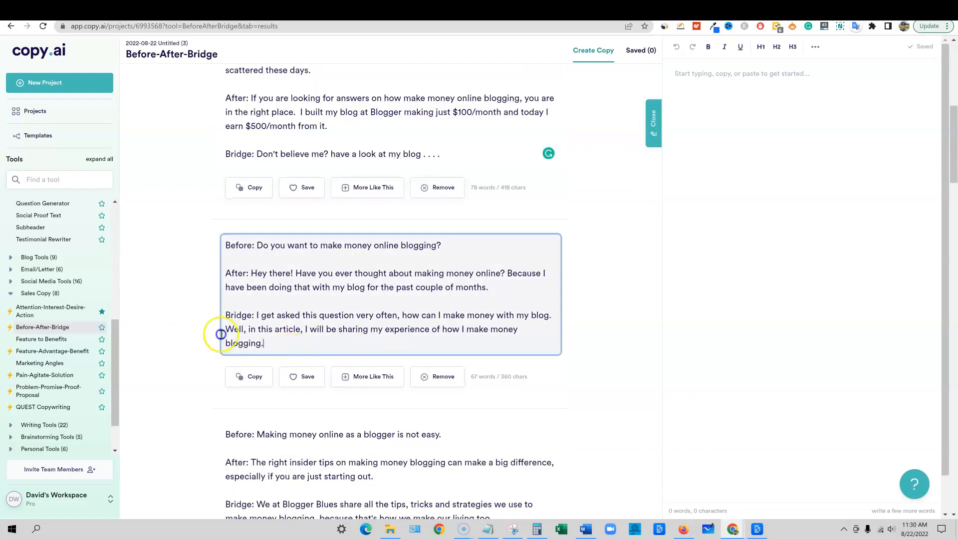
left_click_drag(267, 344, 176, 226)
Highlight the Before, After and Bridge passages of the second result in turn and read through the remaining results
left_click(280, 244)
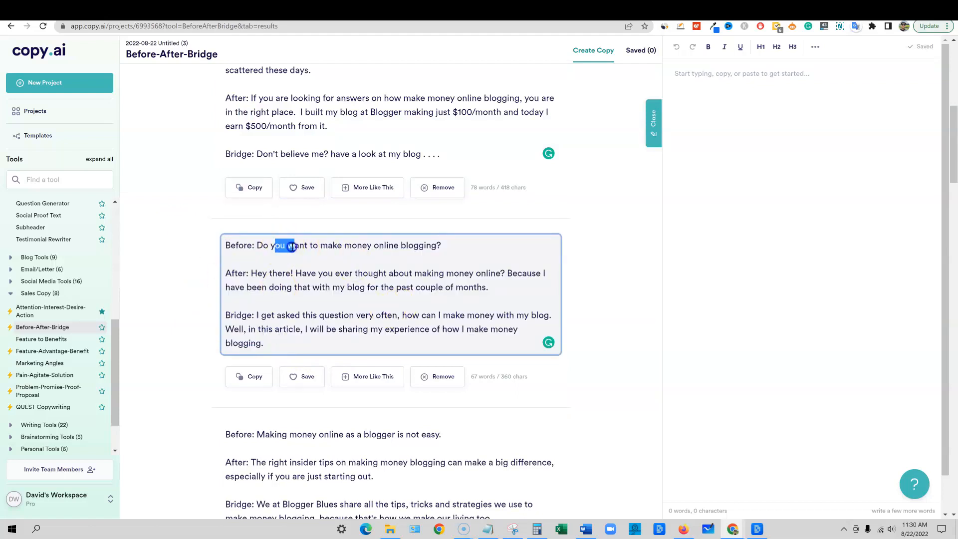
left_click_drag(291, 247, 460, 246)
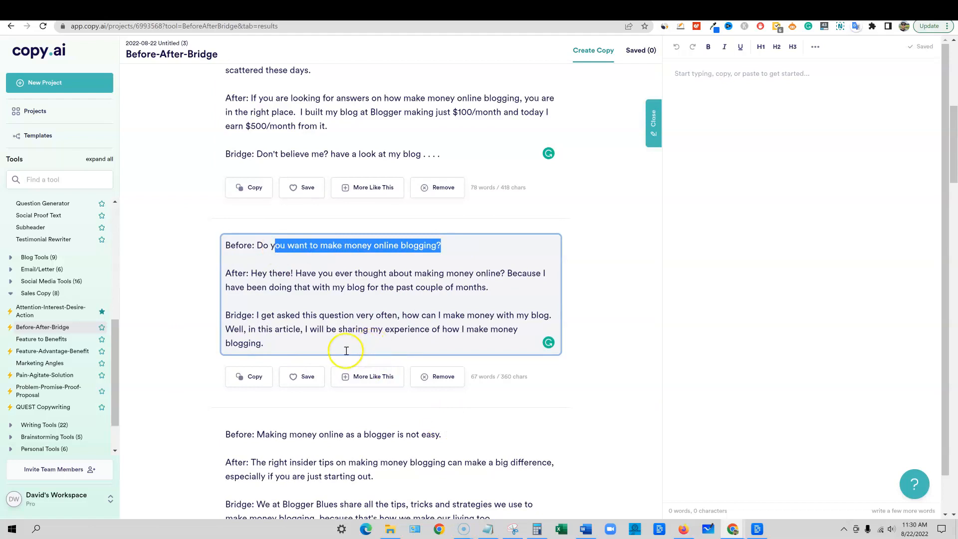
left_click(271, 273)
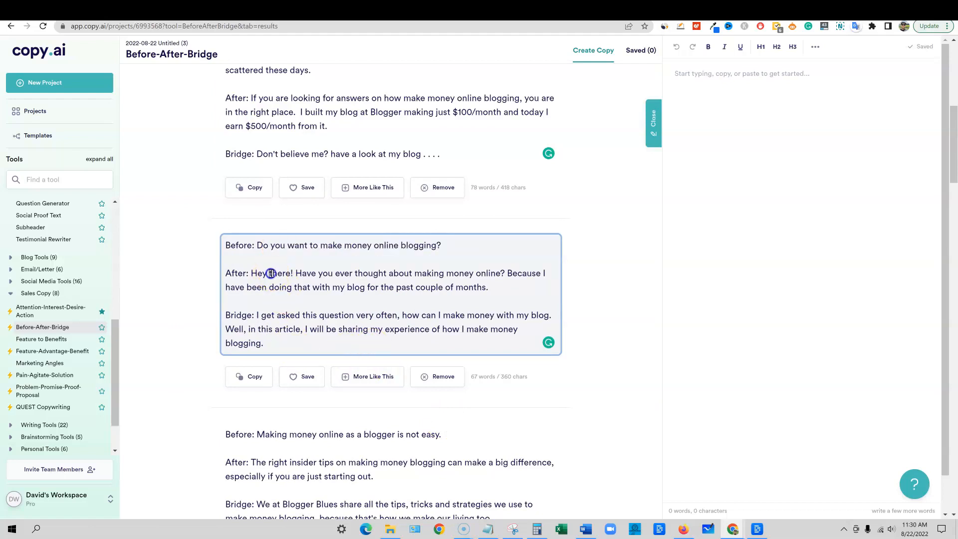
left_click_drag(271, 274, 528, 287)
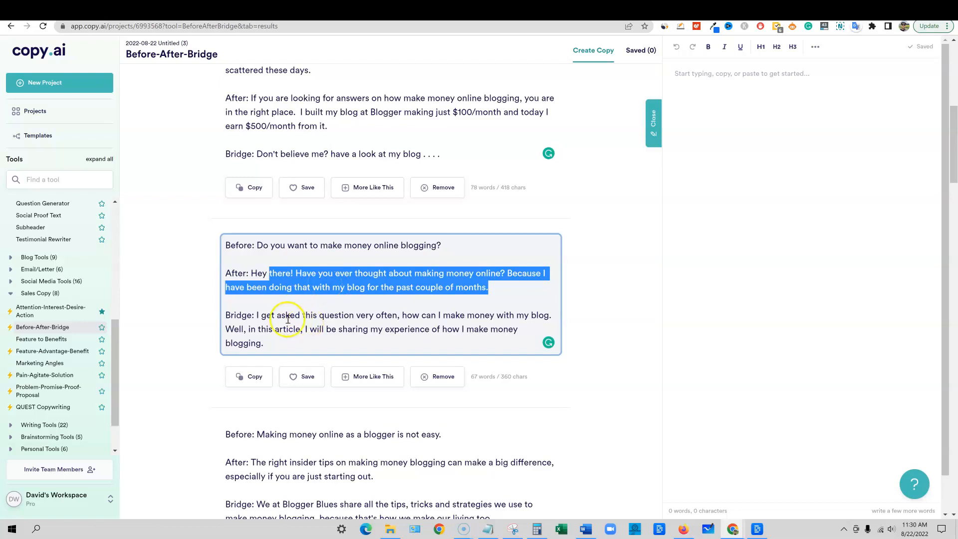
left_click(257, 316)
left_click_drag(307, 318, 543, 338)
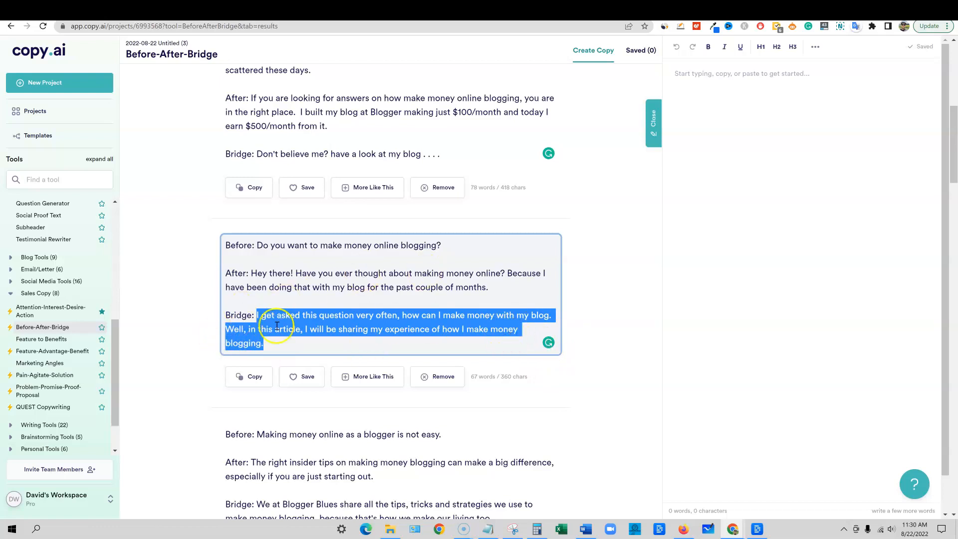
scroll(317, 385, "down", 5)
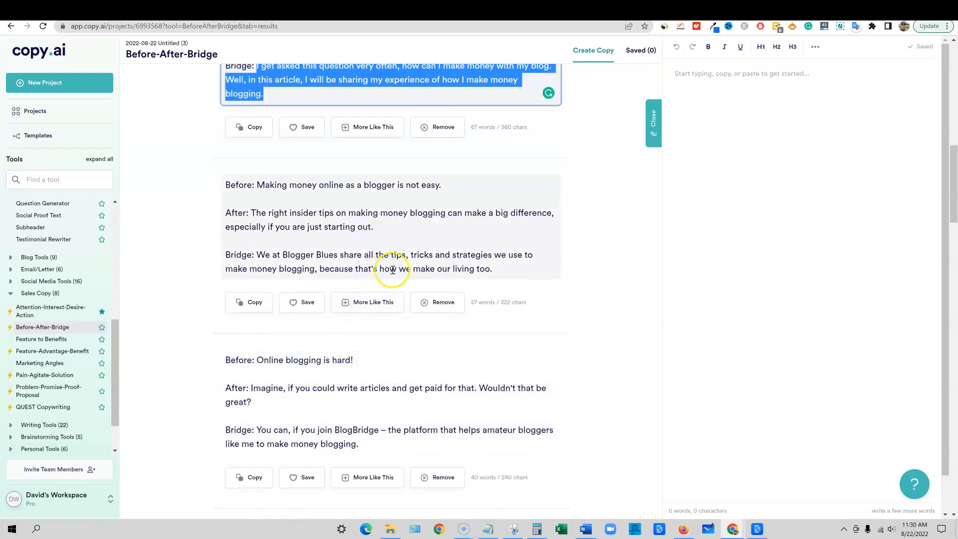
scroll(429, 395, "down", 1)
scroll(430, 396, "up", 14)
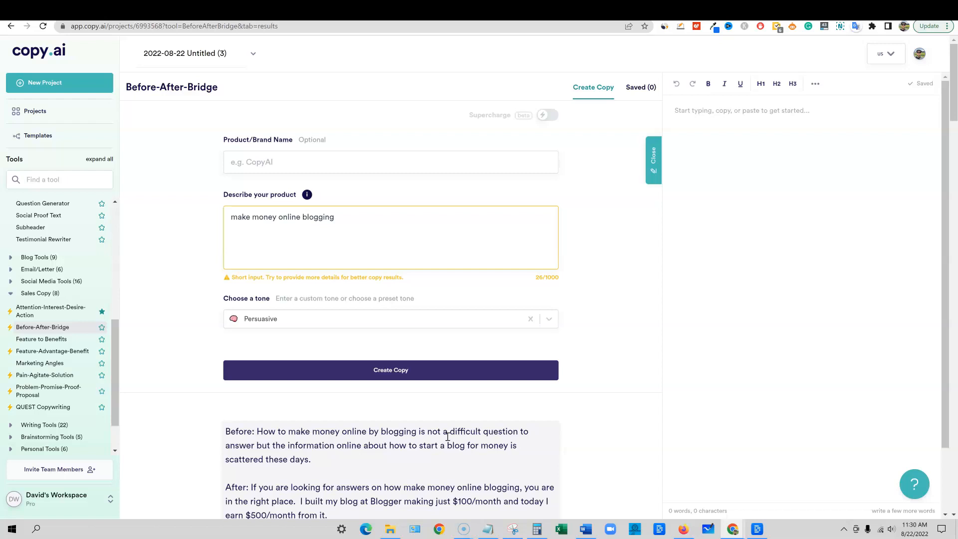
Copy the first Before-After-Bridge result and paste it into the empty document editor
scroll(414, 368, "down", 4)
left_click(254, 377)
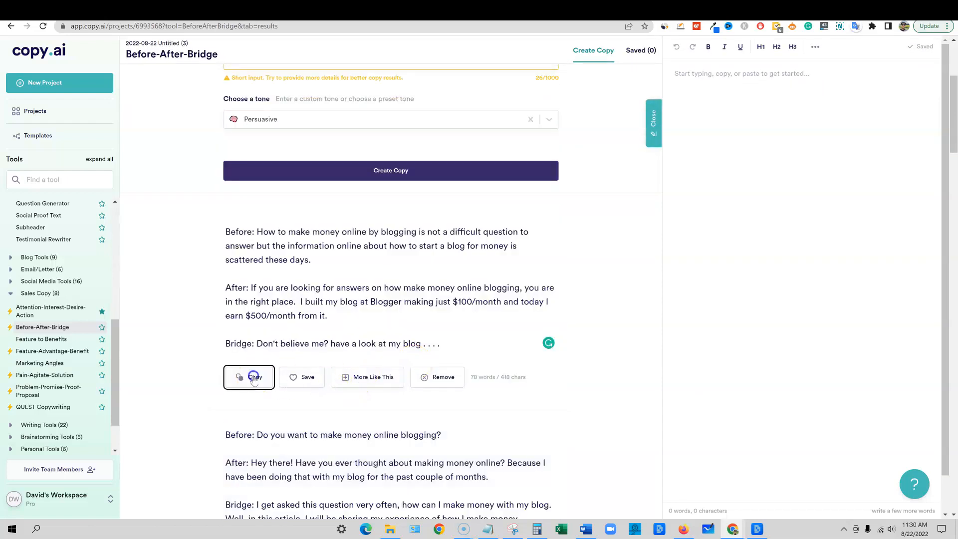
left_click(759, 107)
key("ctrl+v")
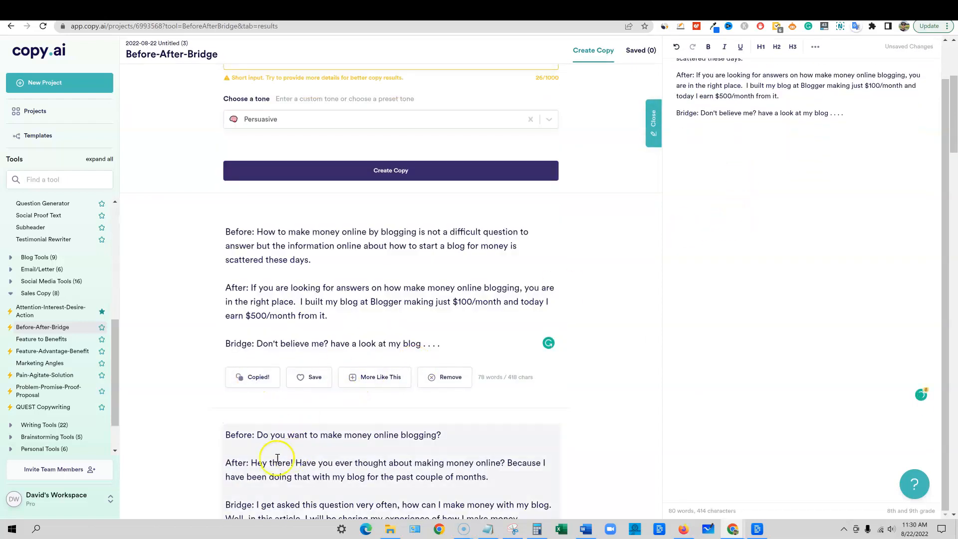
Copy the second Before-After-Bridge result and paste it on a new line below the first one in the document
scroll(277, 457, "down", 5)
left_click(253, 315)
scroll(605, 298, "up", 3)
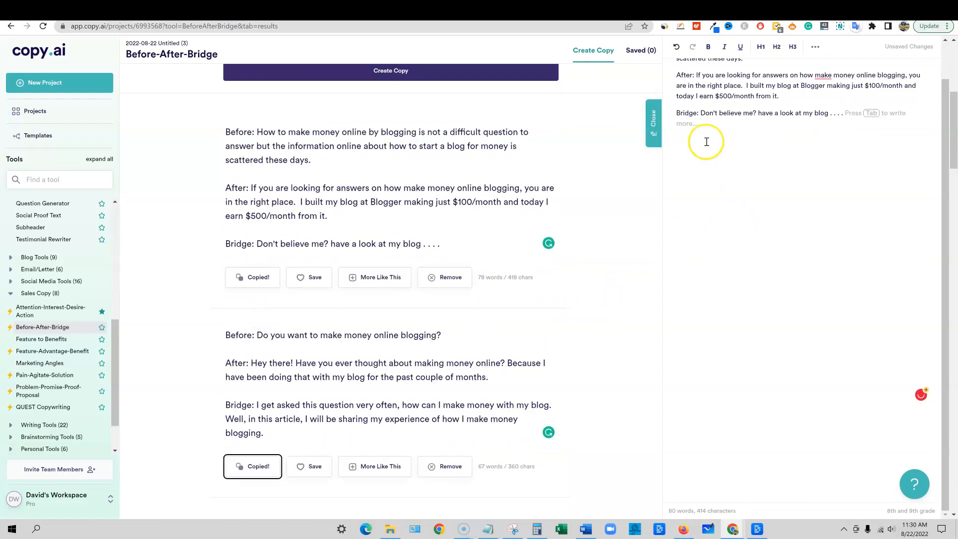
key("Return")
key("ctrl+v")
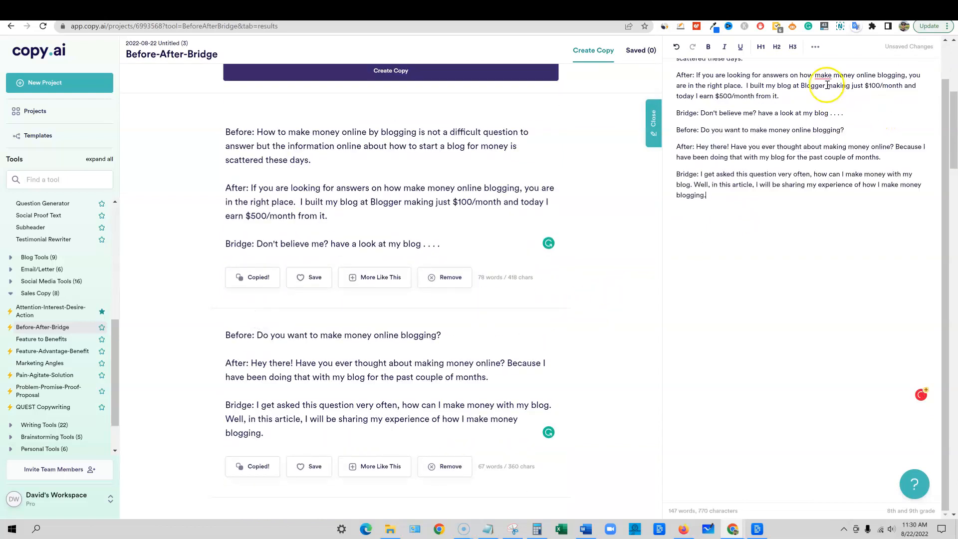
Review the two pasted results in the document by highlighting all of the text, leaving it deselected
scroll(578, 379, "up", 6)
scroll(700, 338, "up", 2)
left_click_drag(753, 269, 678, 69)
left_click(734, 164)
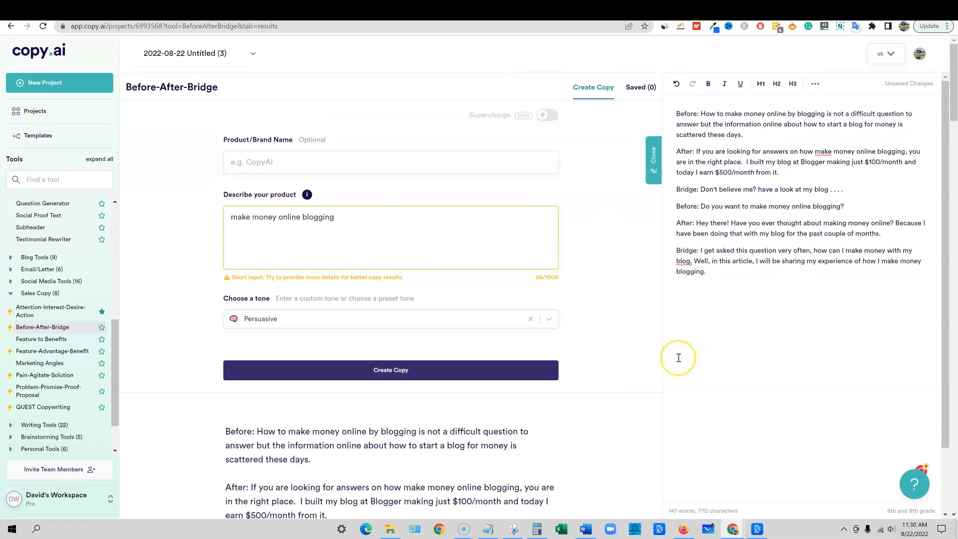